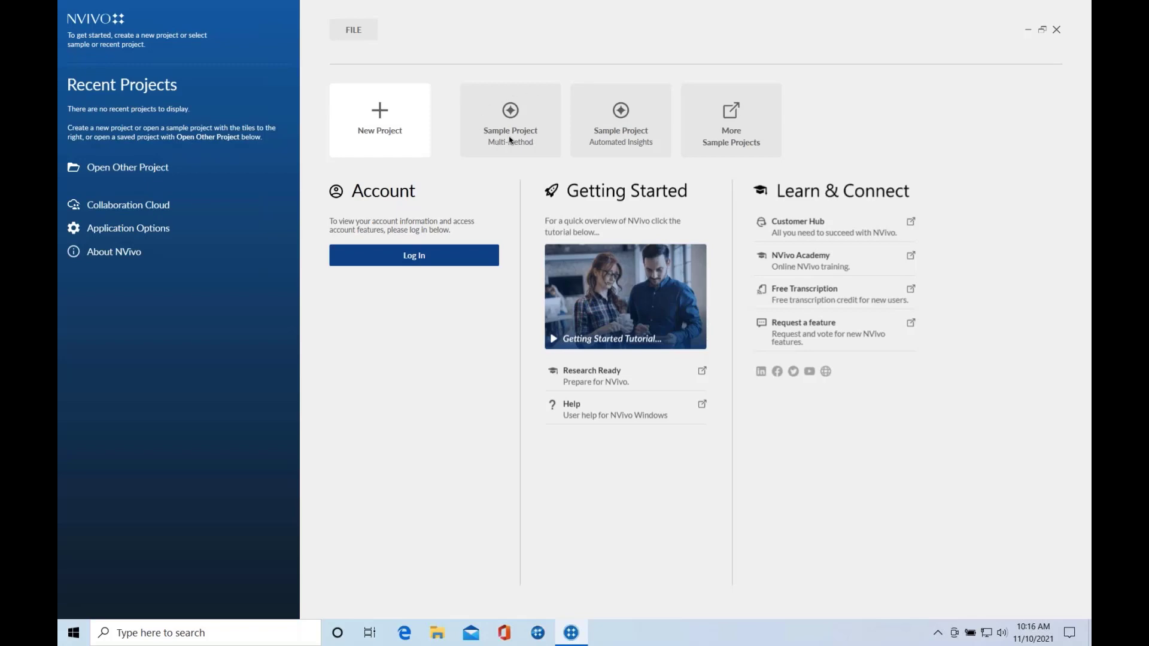
Open the Multi-Method sample project, skipping the welcome tour, and expand its Files folder.
click(489, 117)
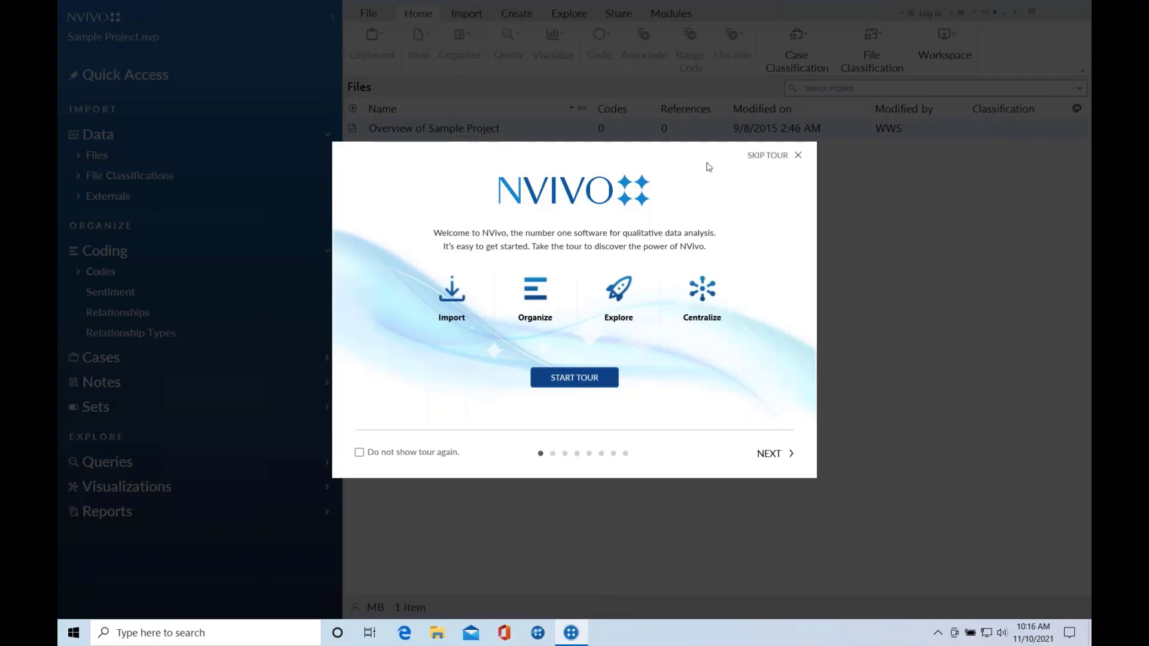
click(763, 157)
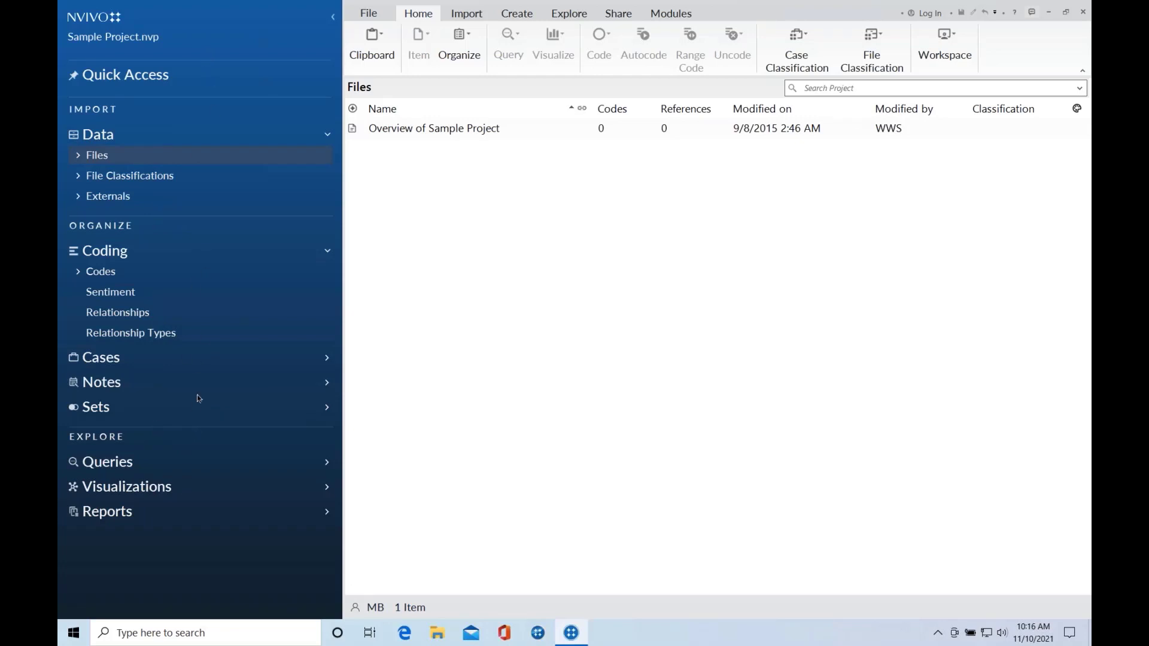
click(79, 157)
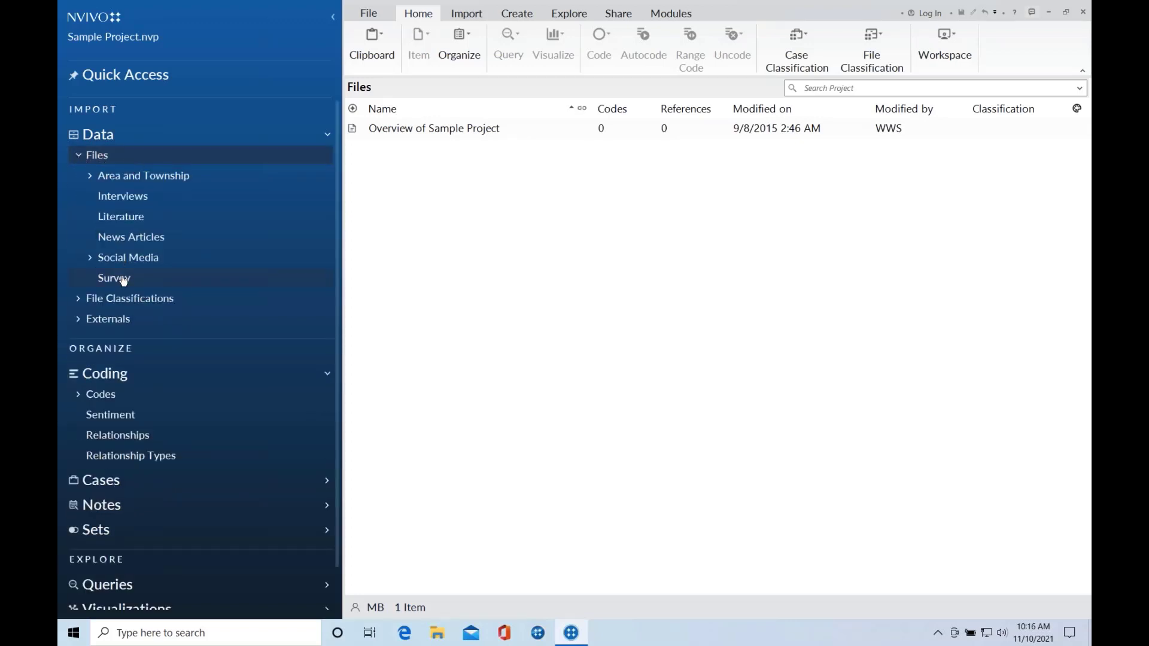
Examine the options available for the Files folder and the file import dialog, leaving without importing anything.
right_click(129, 158)
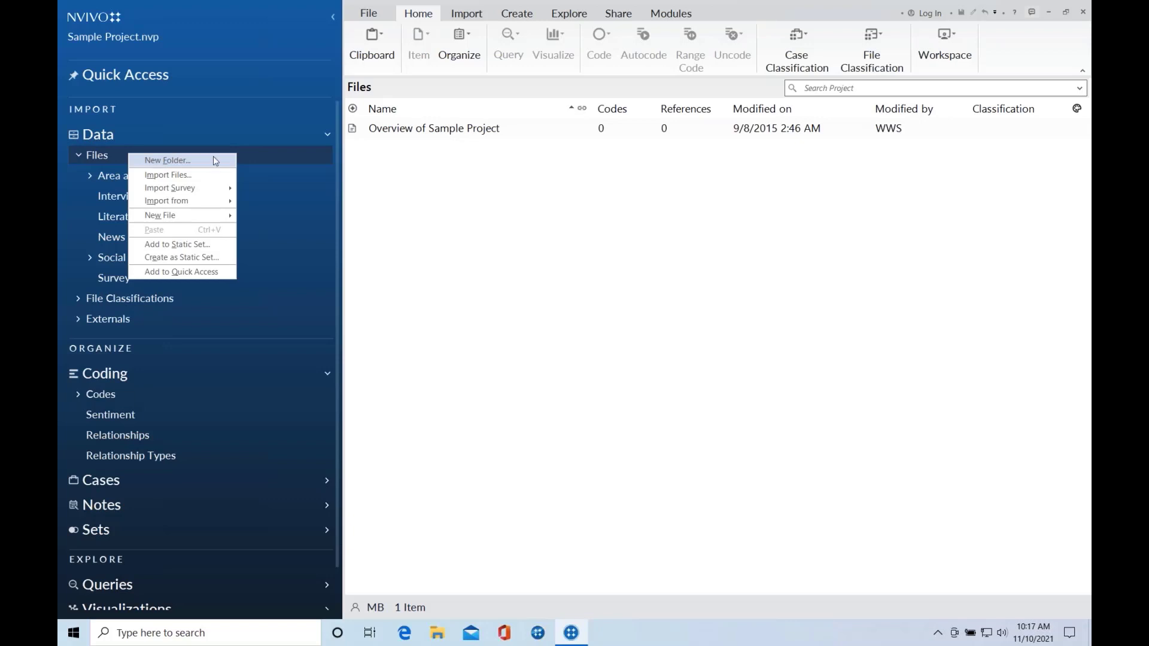
click(381, 185)
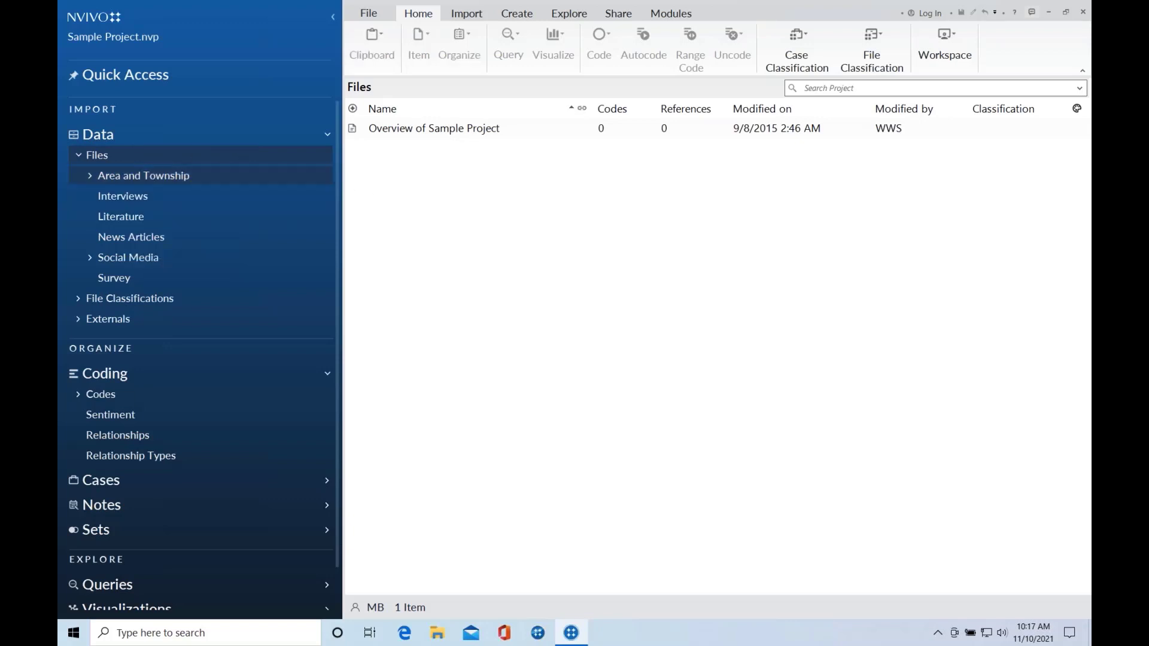
click(466, 15)
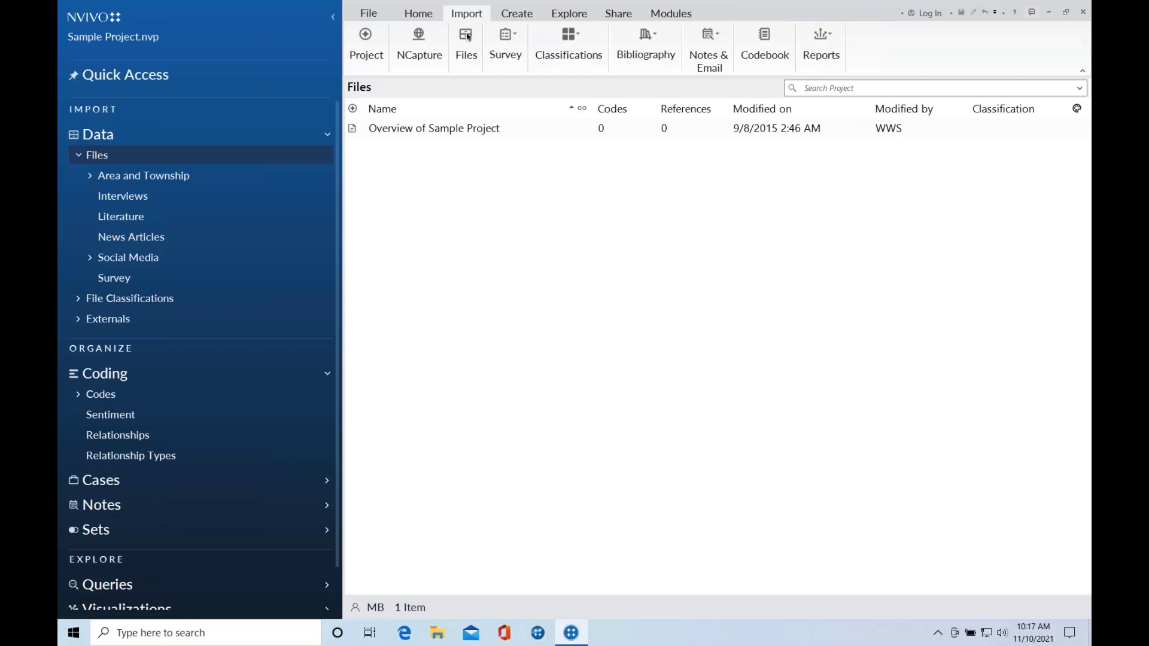
click(467, 41)
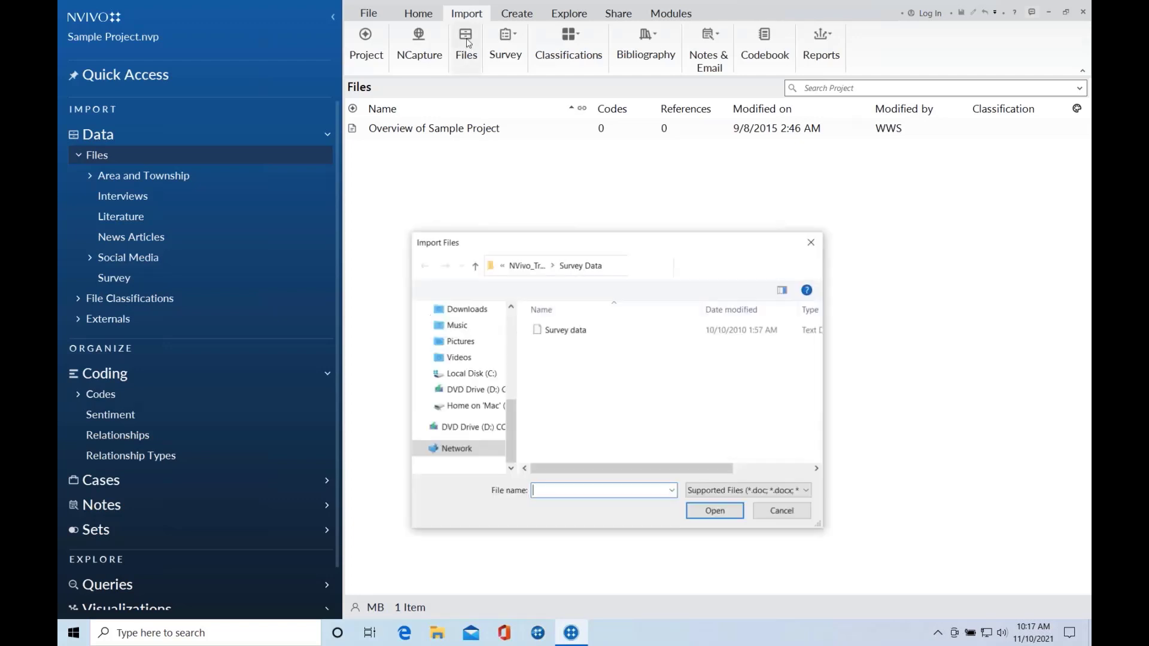
click(817, 245)
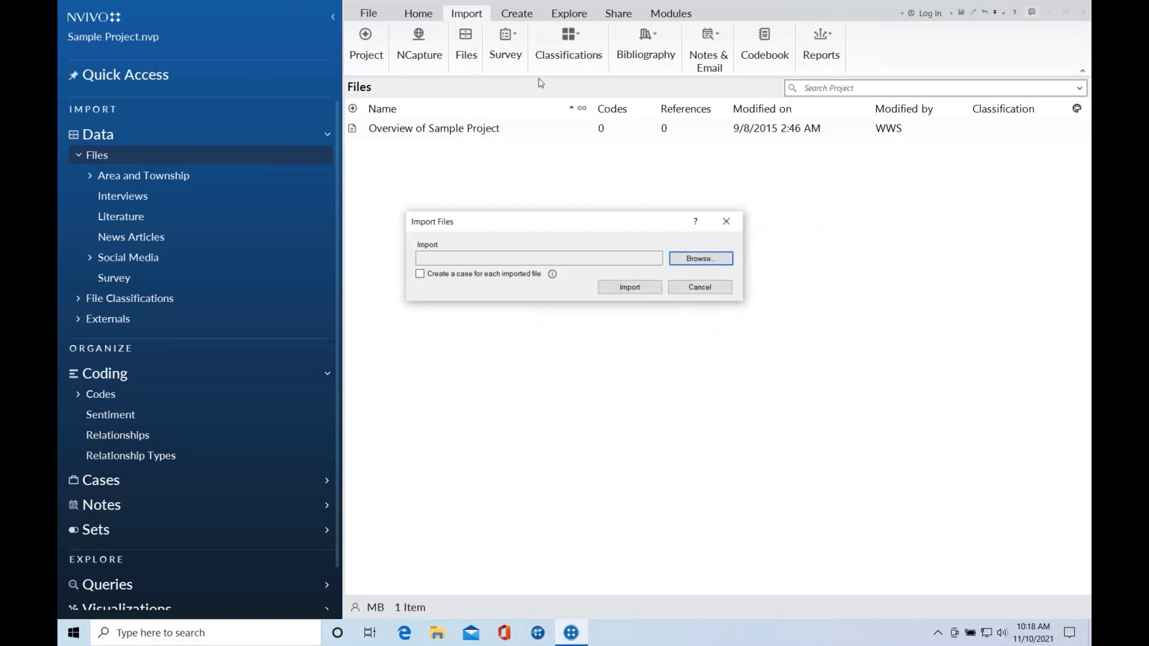
click(729, 219)
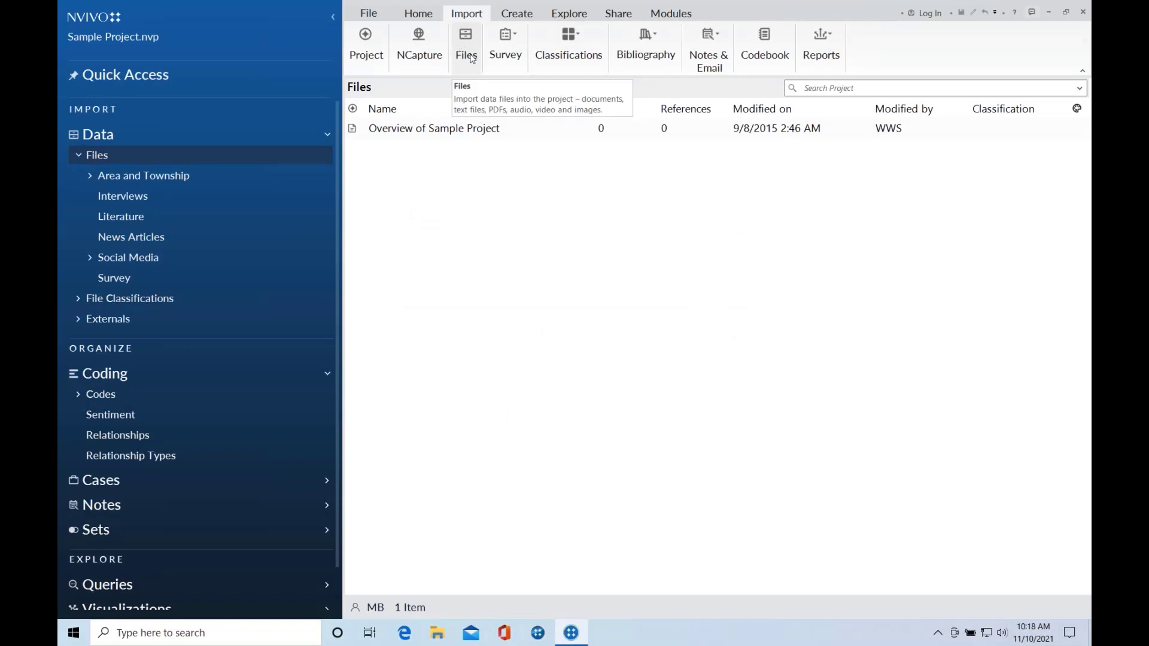
Review the supported survey and bibliography import sources and revisit the file import dialog without importing.
click(520, 58)
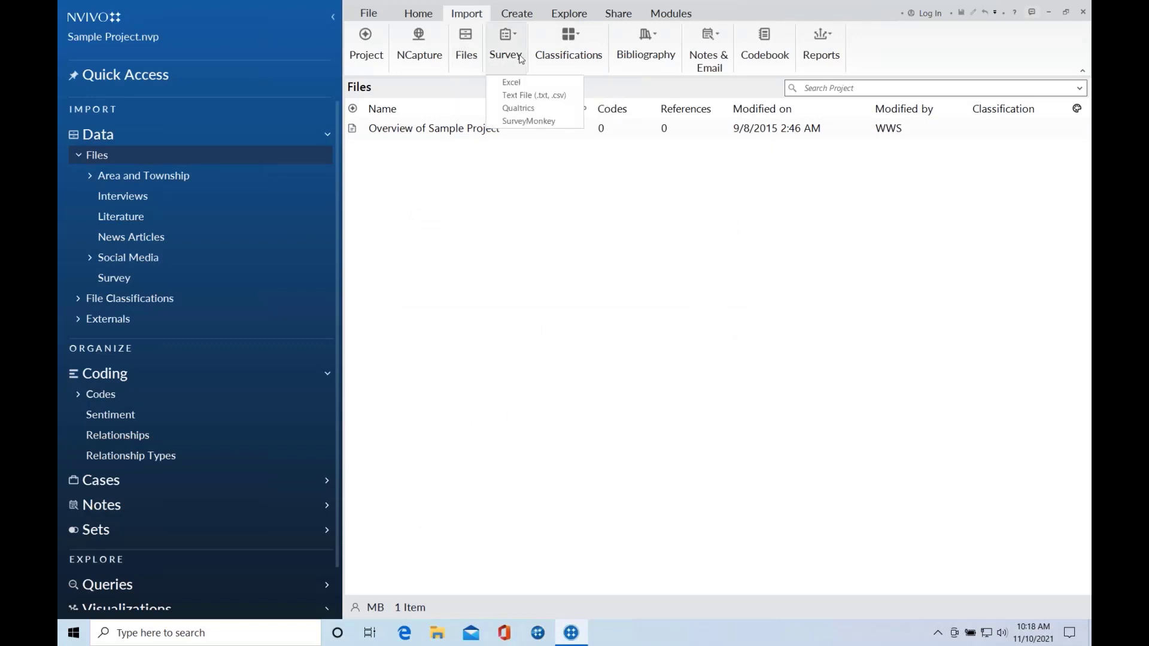
click(657, 59)
click(658, 59)
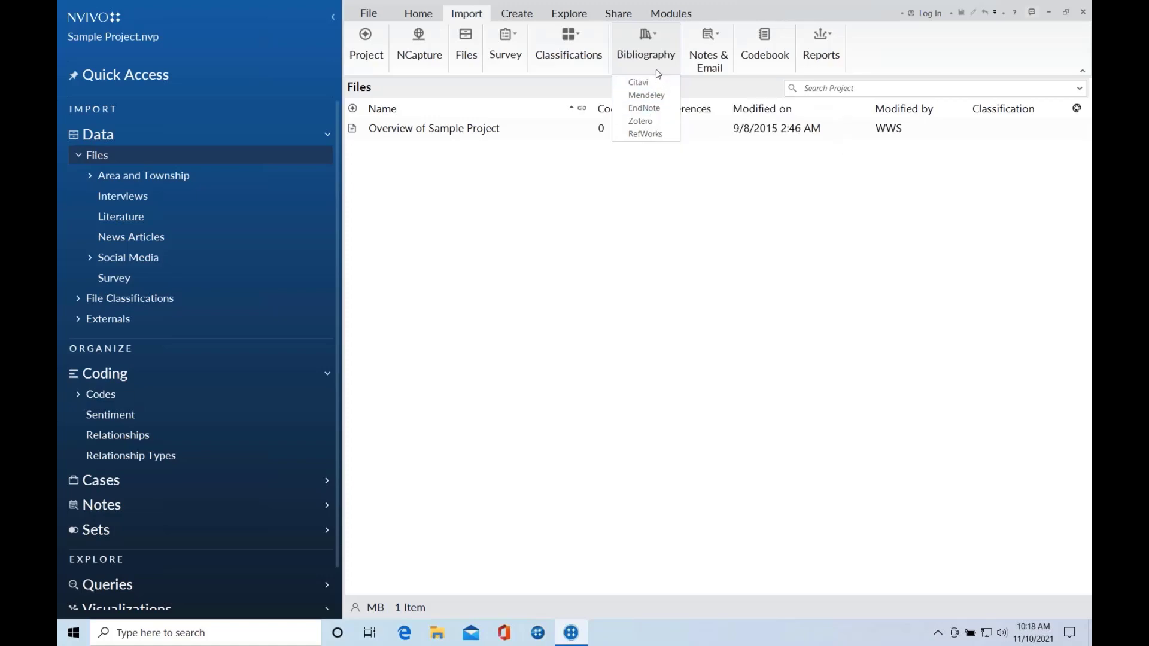
click(519, 67)
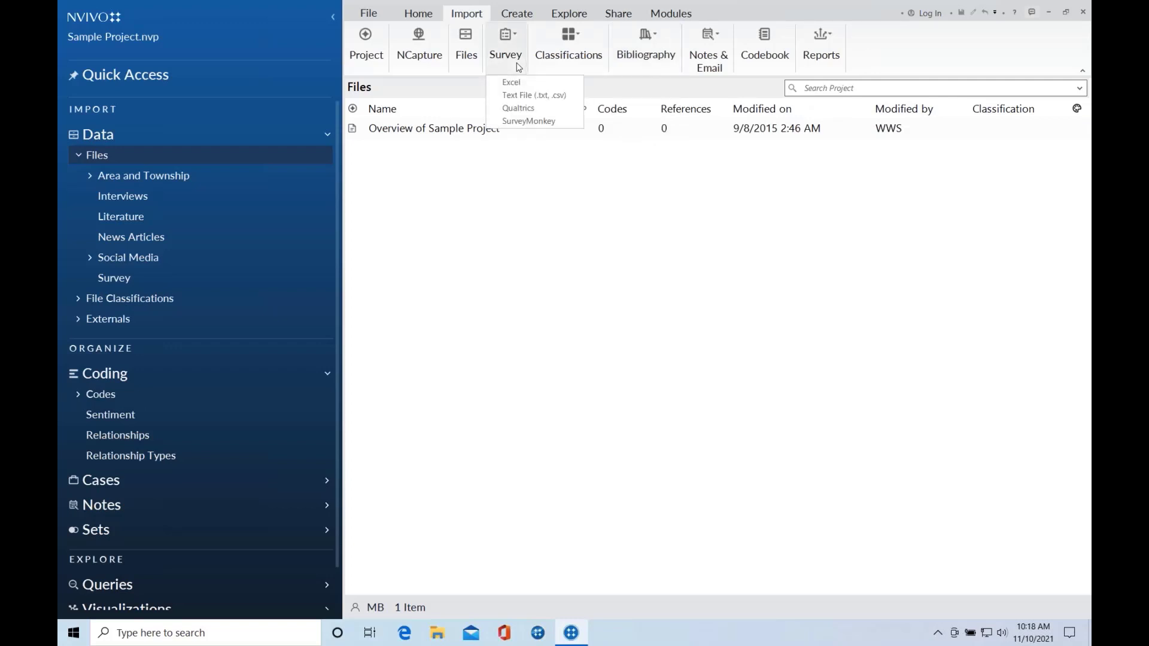
click(463, 60)
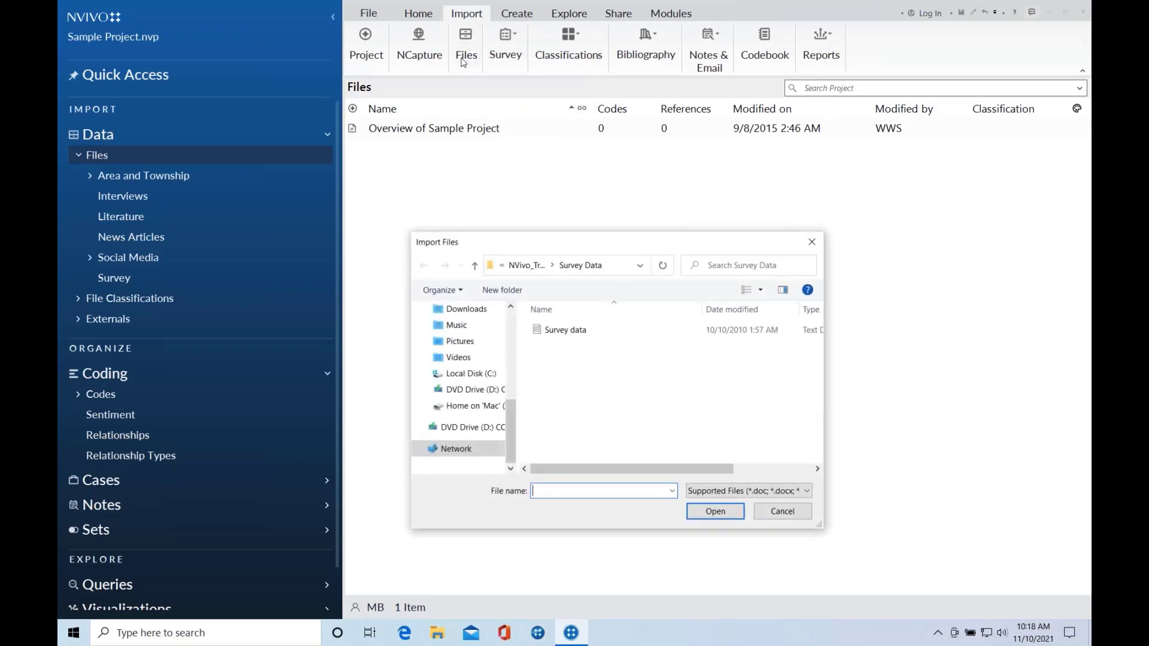
click(811, 241)
click(725, 221)
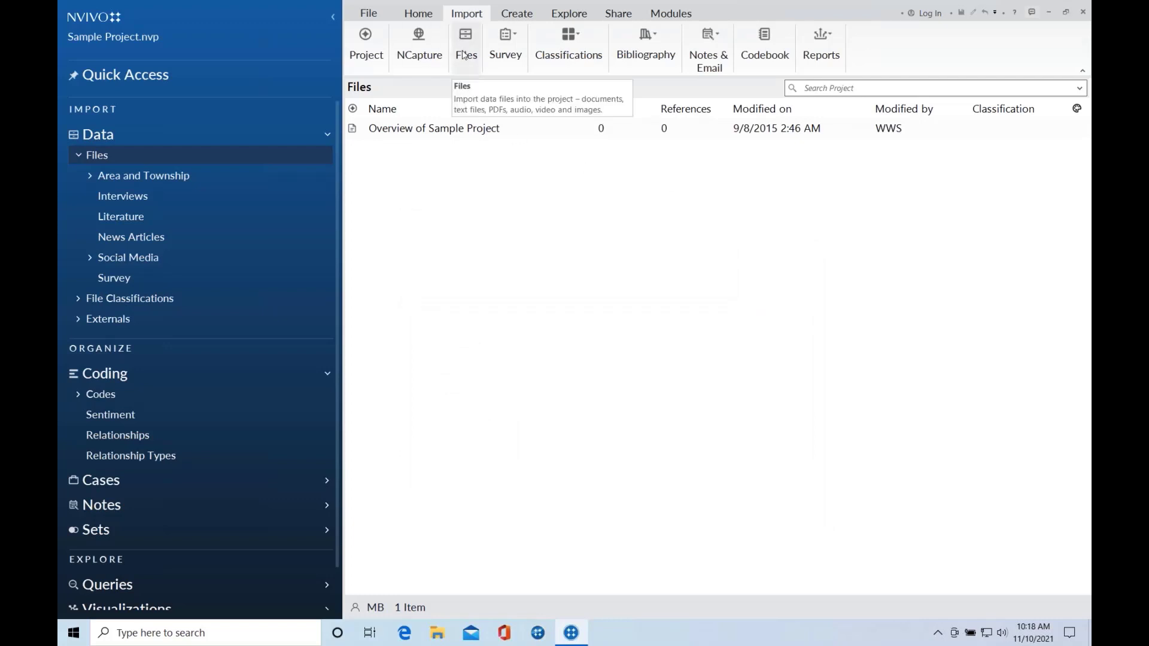
Examine the NCapture files available for import from the Downloads folder and cancel without importing them.
click(421, 48)
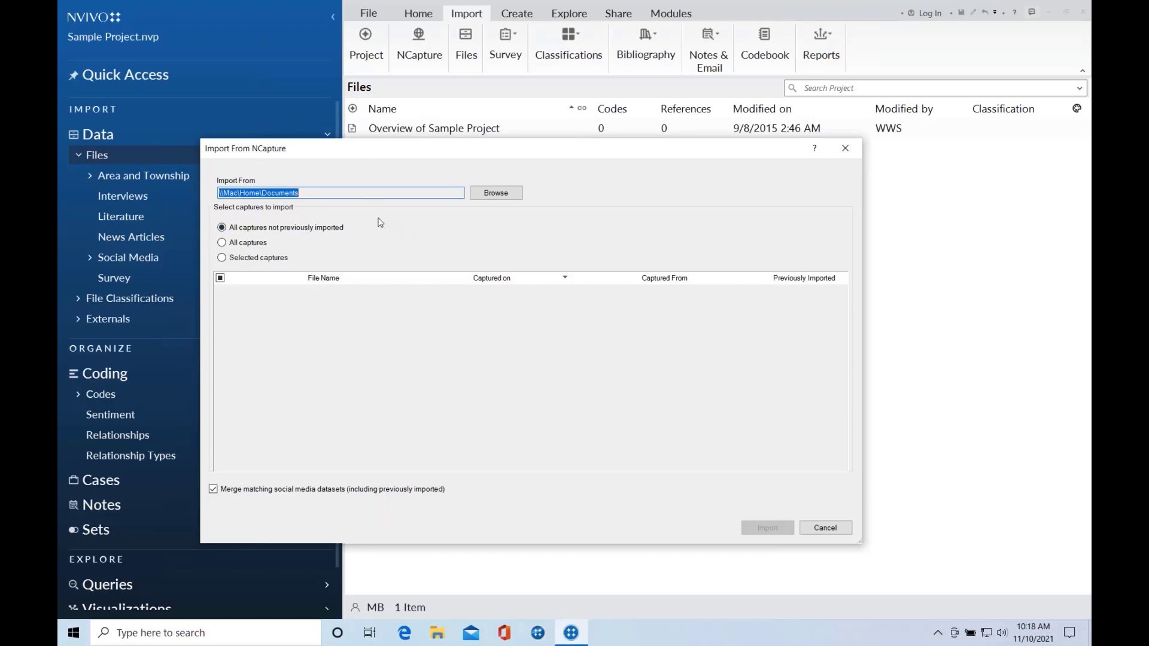
click(487, 196)
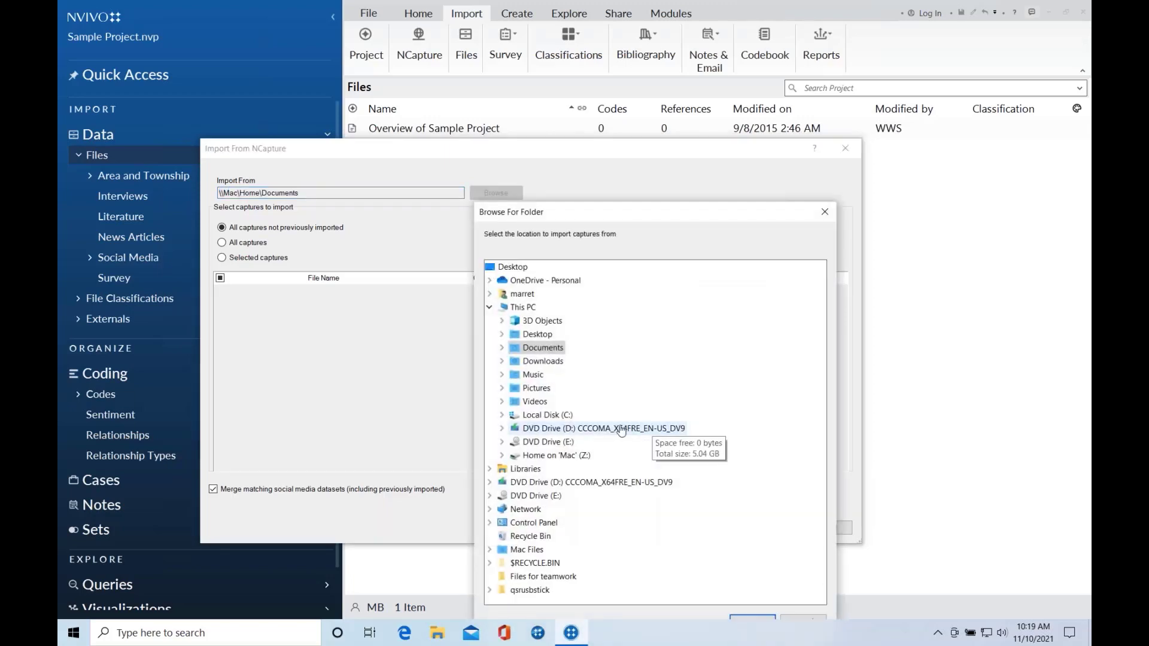
double_click(554, 362)
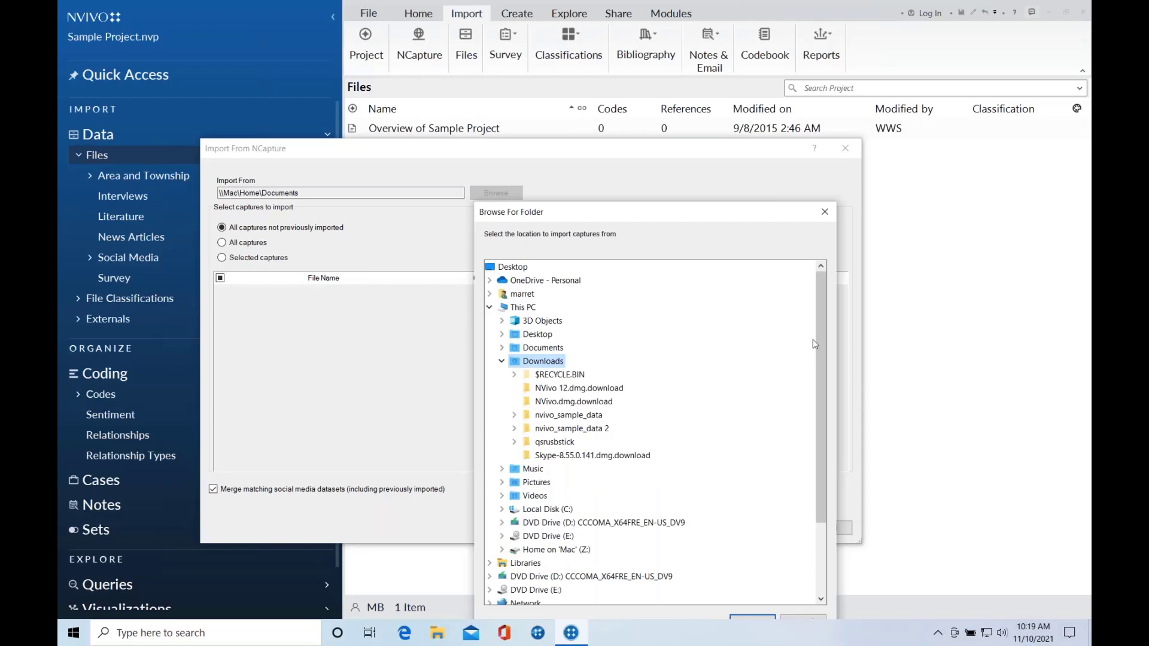
drag(812, 362, 800, 461)
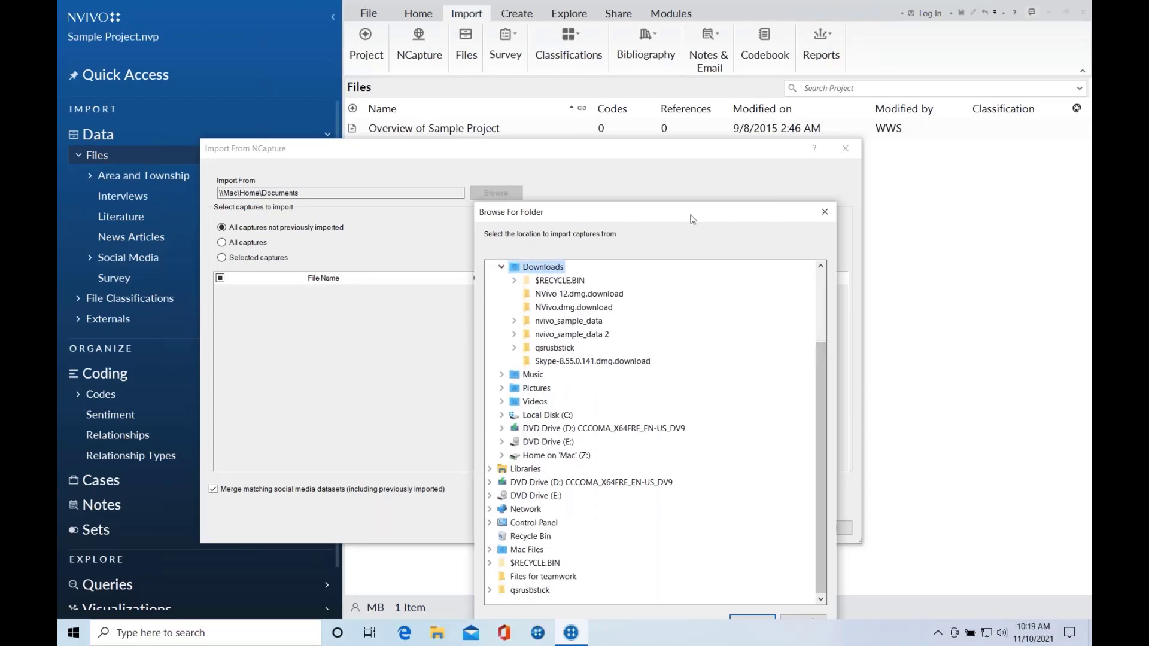
drag(693, 215, 686, 153)
click(756, 550)
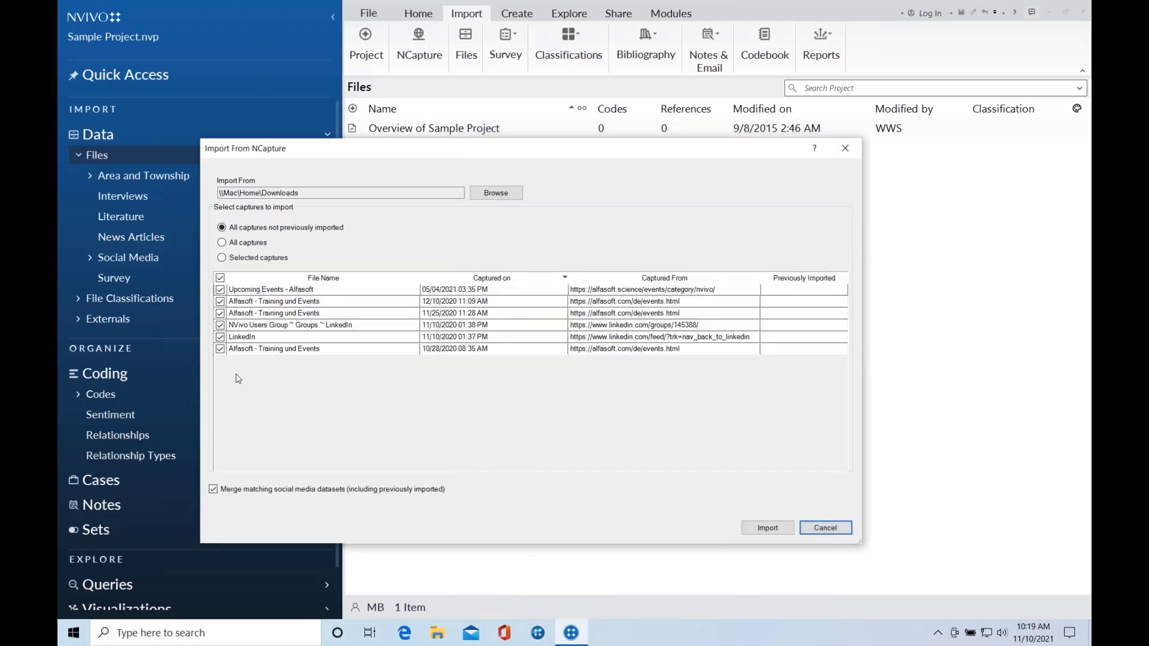
click(275, 403)
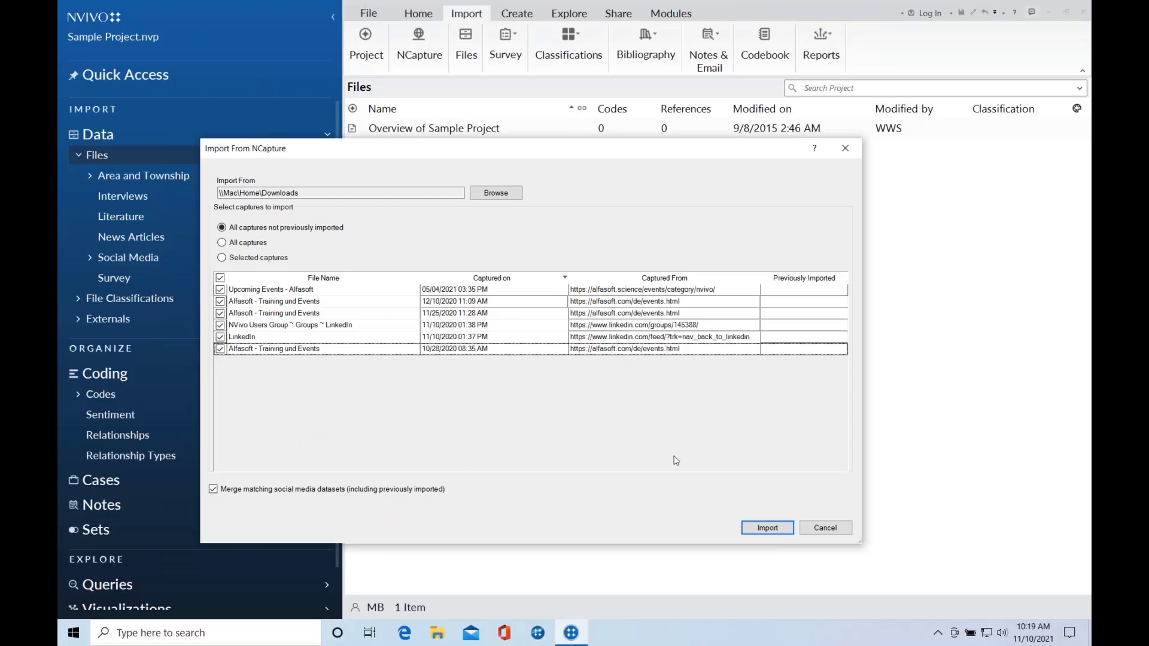
click(817, 529)
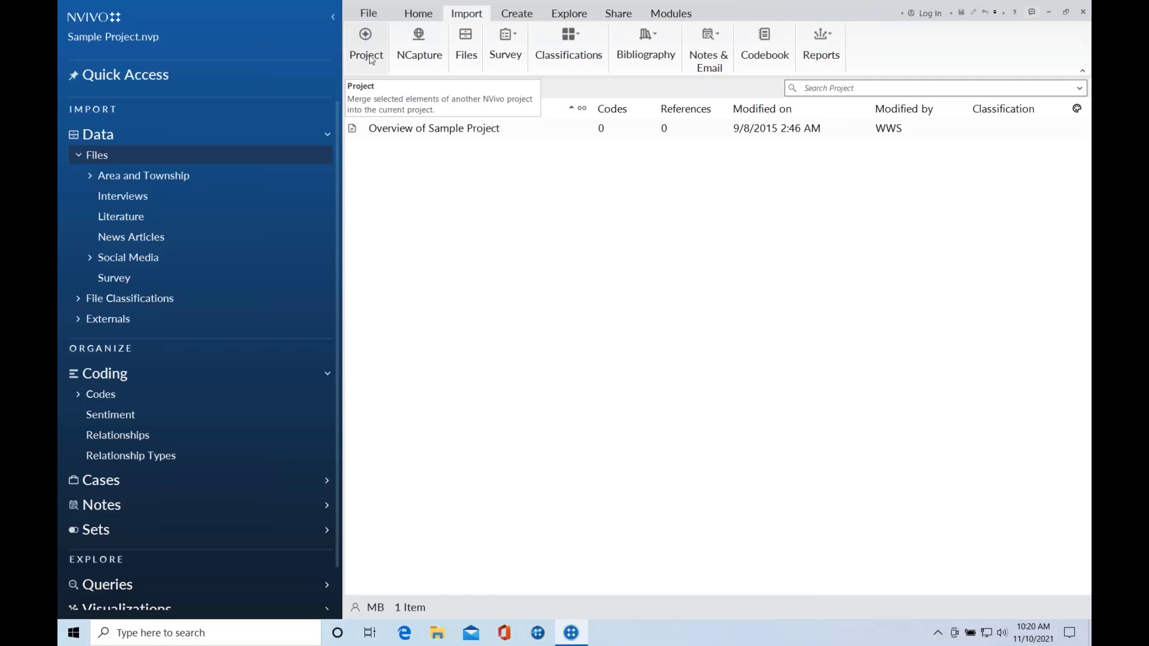
Open the eighth document in the Interviews folder and skim the beginning of its transcript.
click(127, 198)
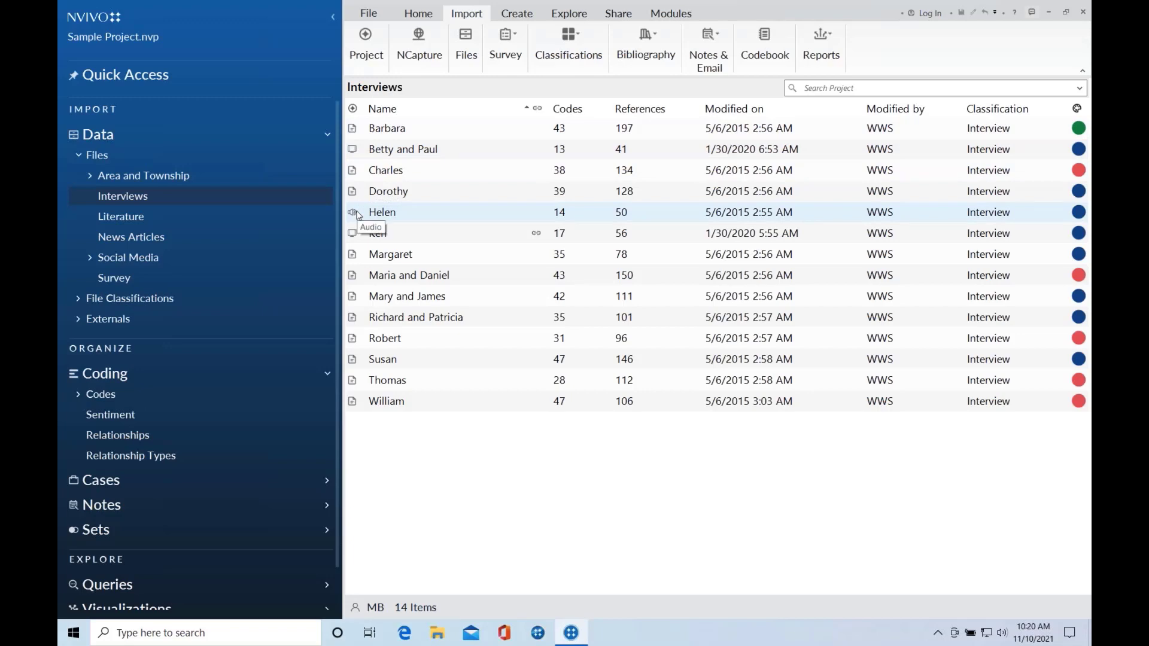
click(379, 280)
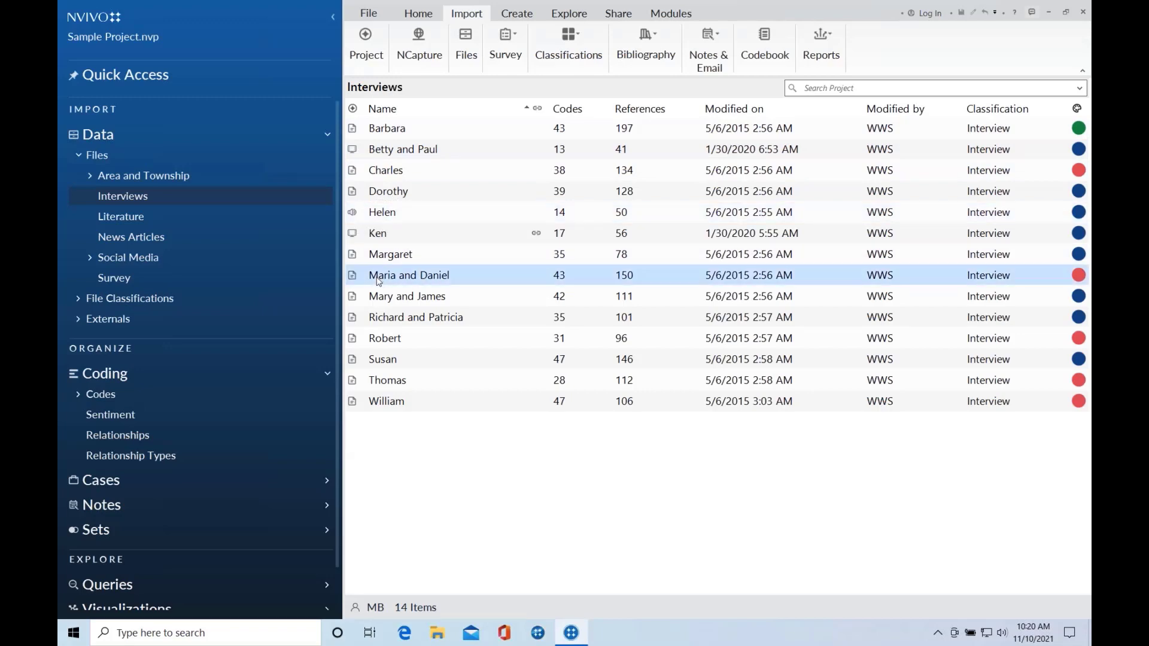
double_click(379, 280)
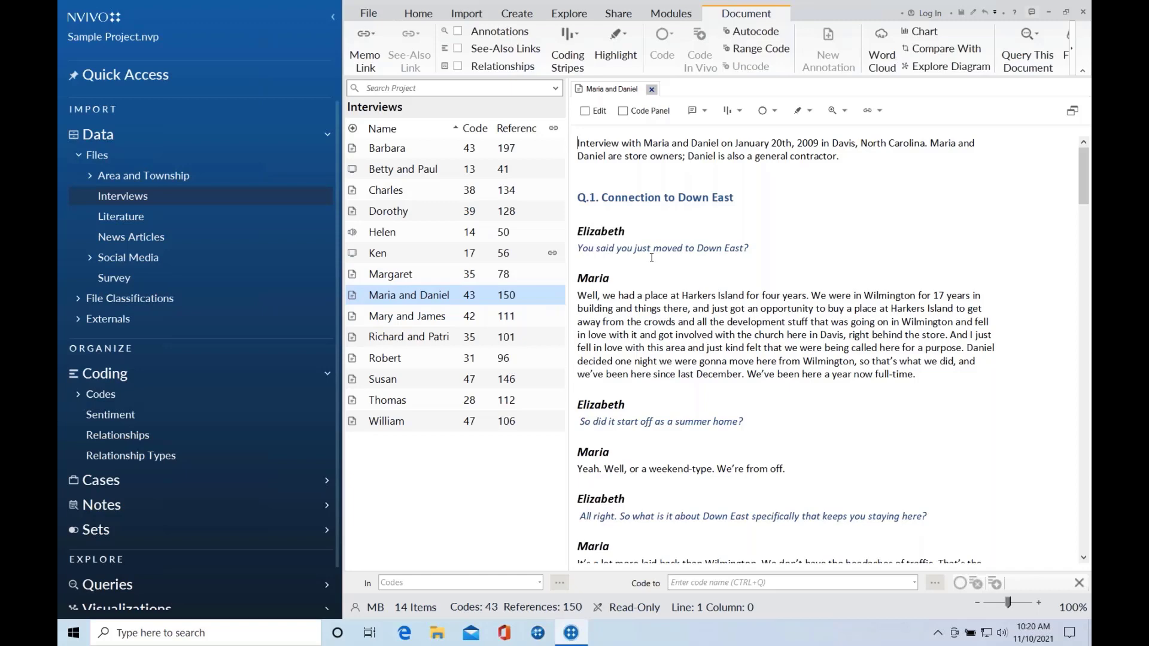
scroll(652, 257, down, 3)
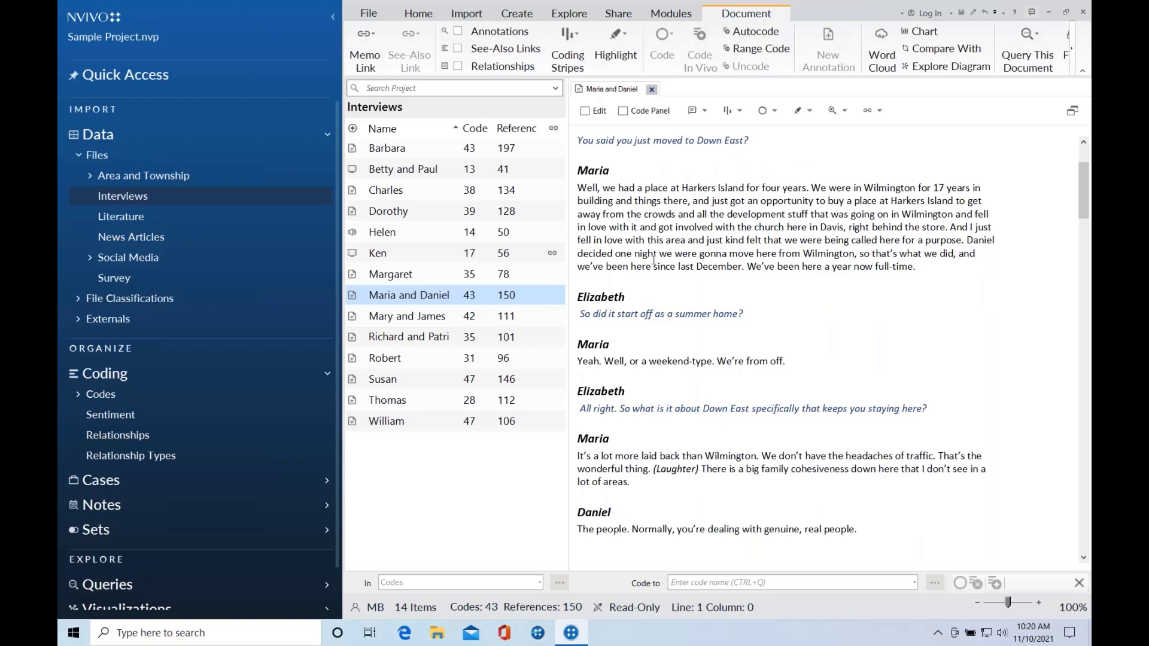
scroll(653, 260, up, 3)
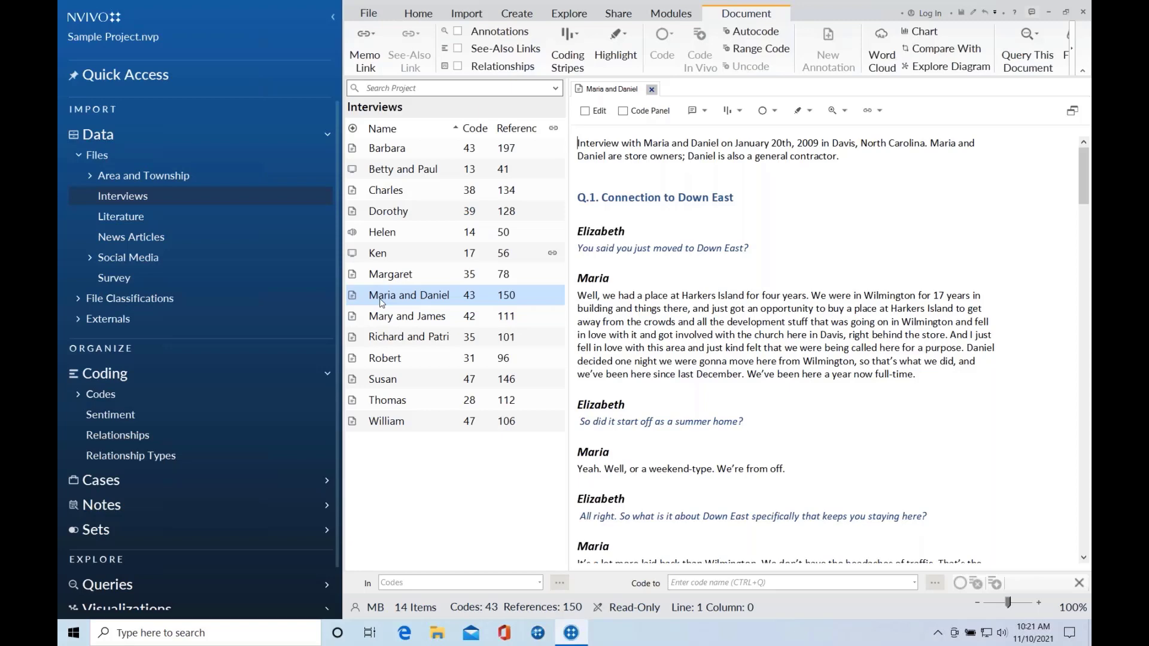
Visualize the eighth interview document as a word cloud.
right_click(410, 297)
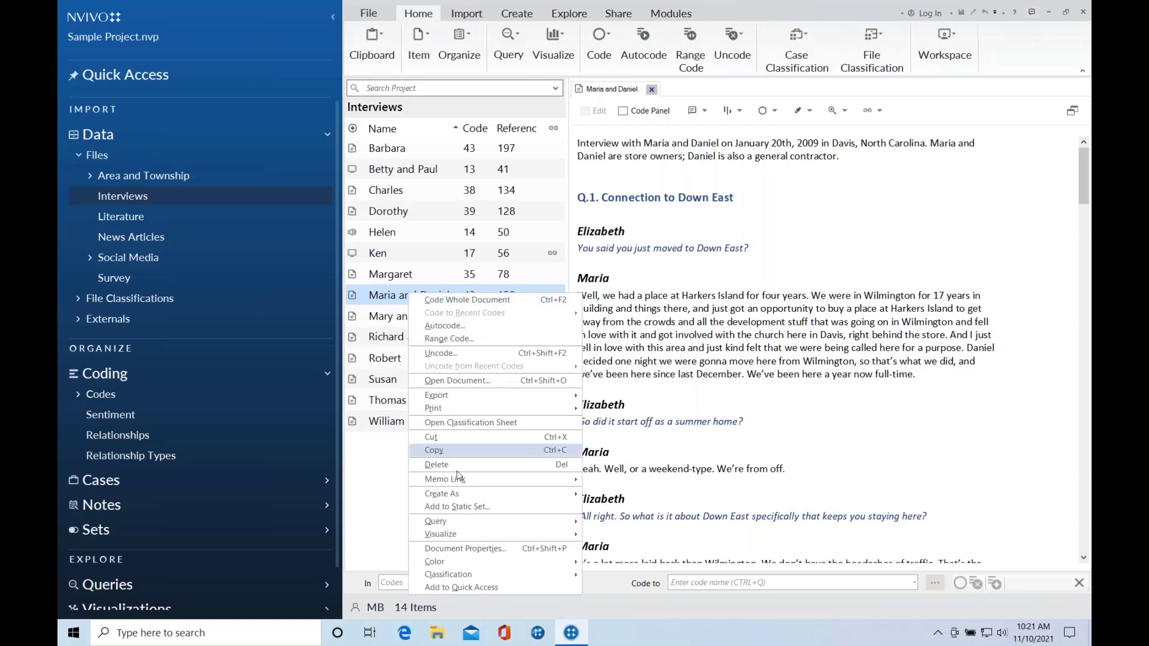
mouse_move(453, 538)
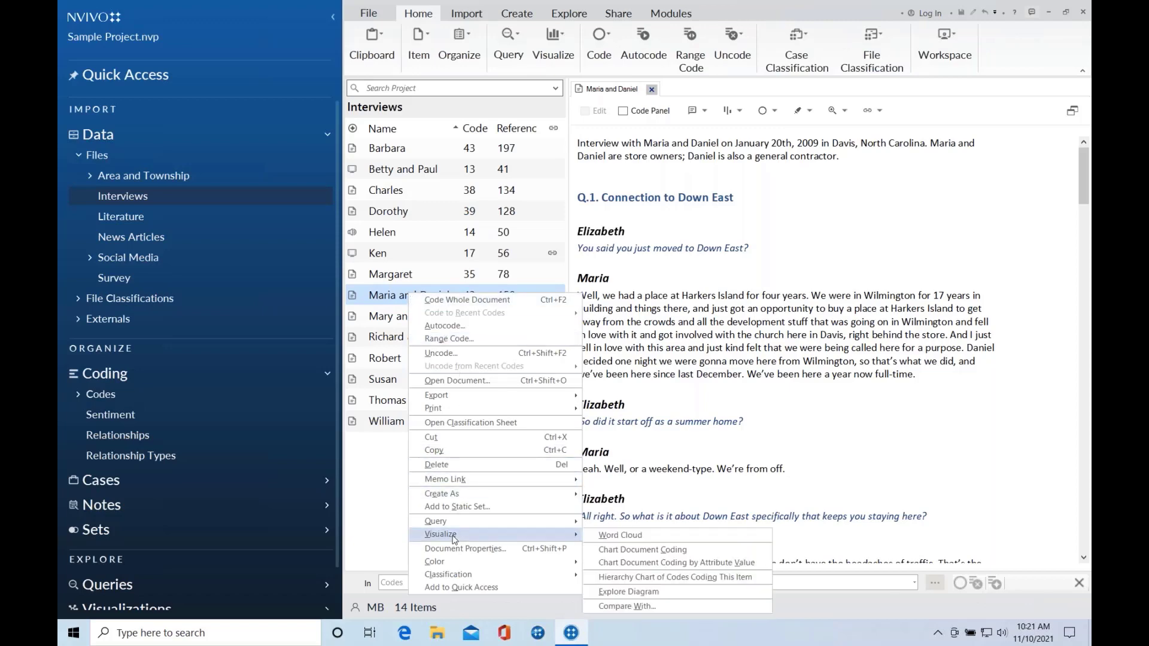
click(628, 537)
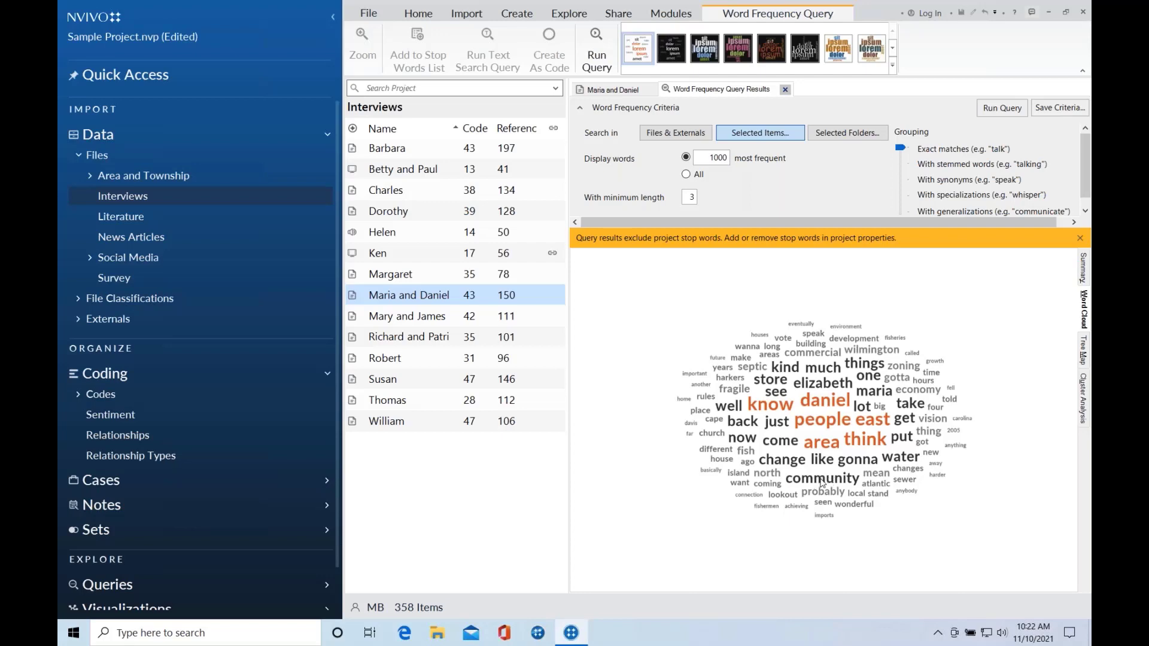
Preview the coded references for the word "people" in the word cloud and return to the word frequency results.
right_click(808, 424)
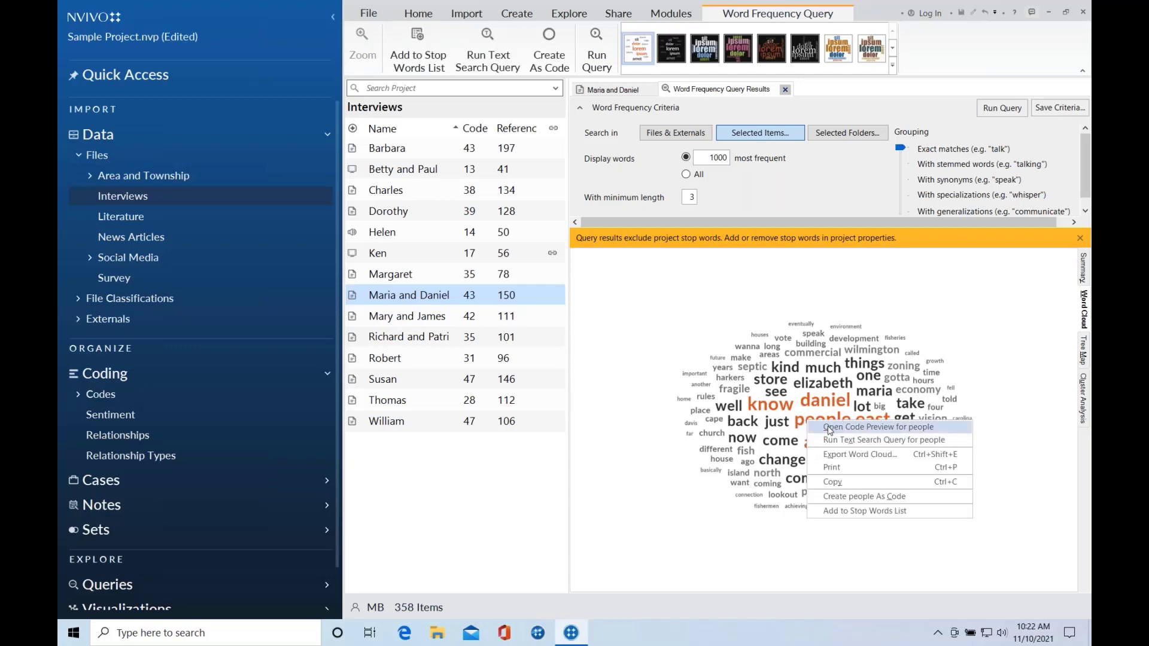
click(830, 430)
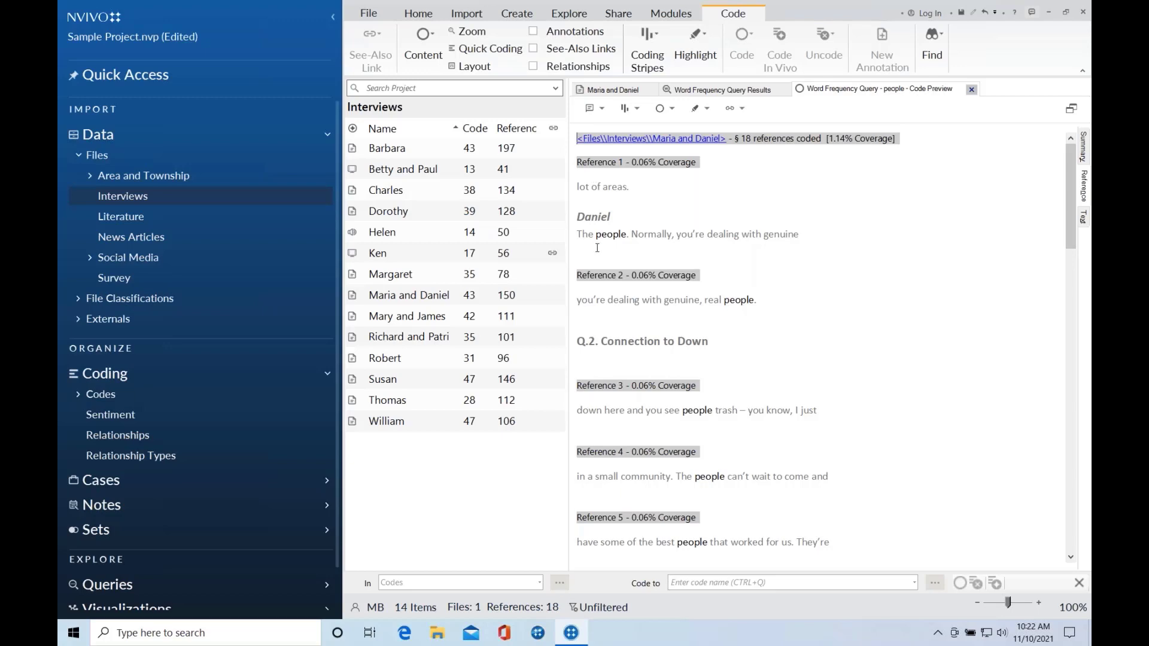
scroll(731, 269, down, 3)
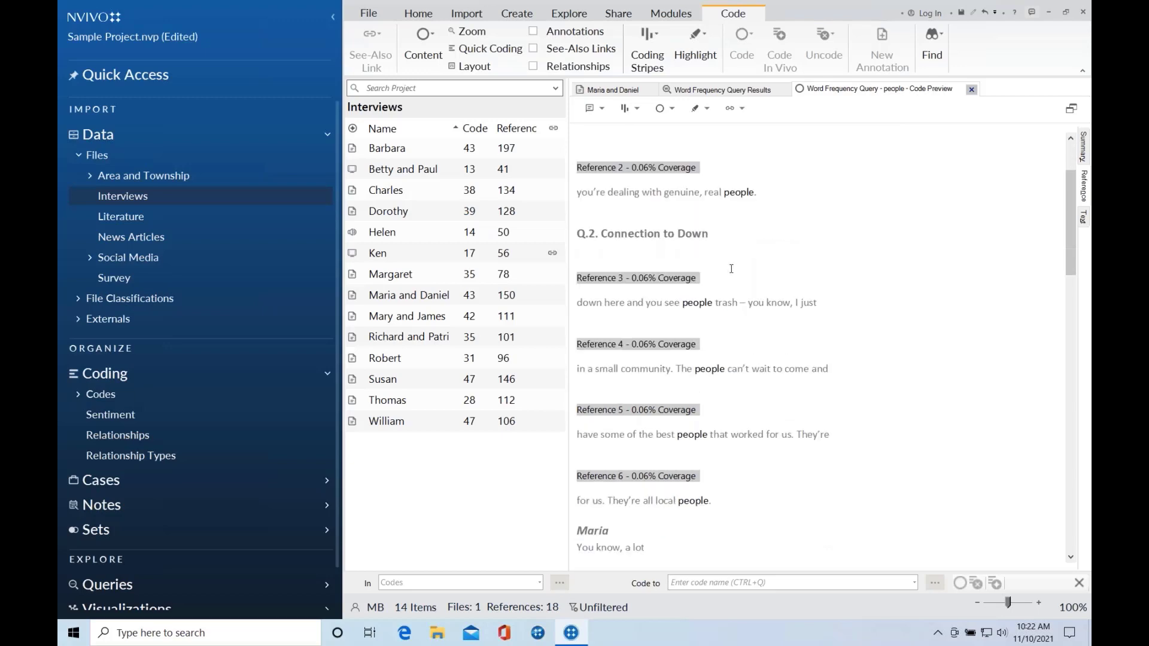
scroll(731, 269, down, 2)
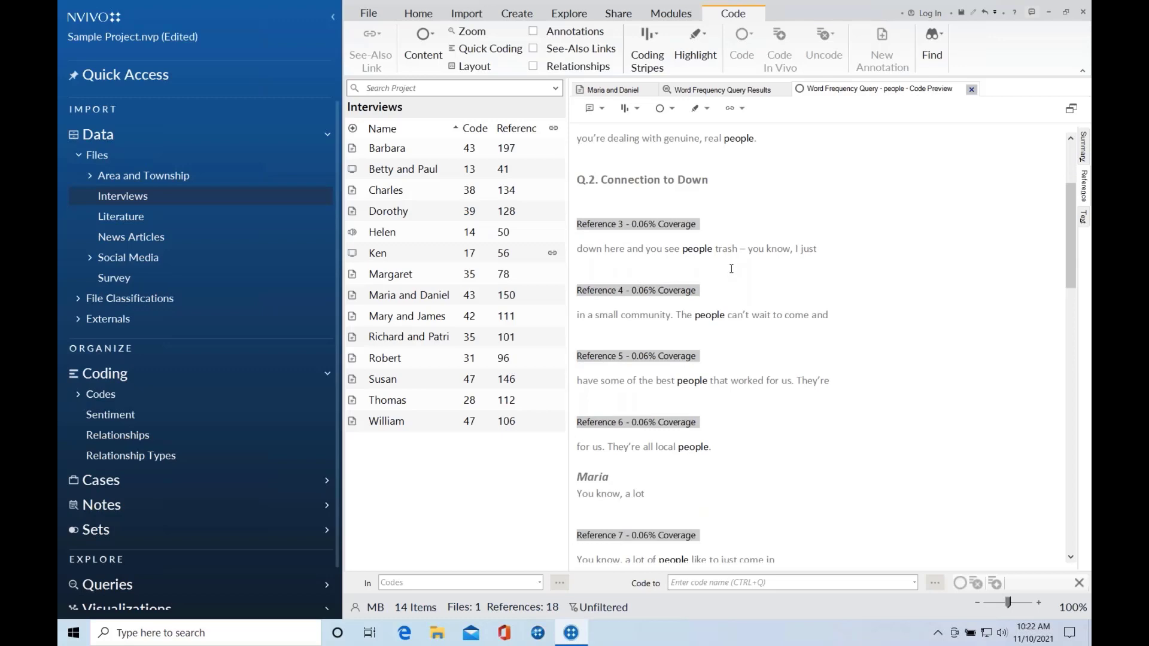
scroll(732, 268, up, 5)
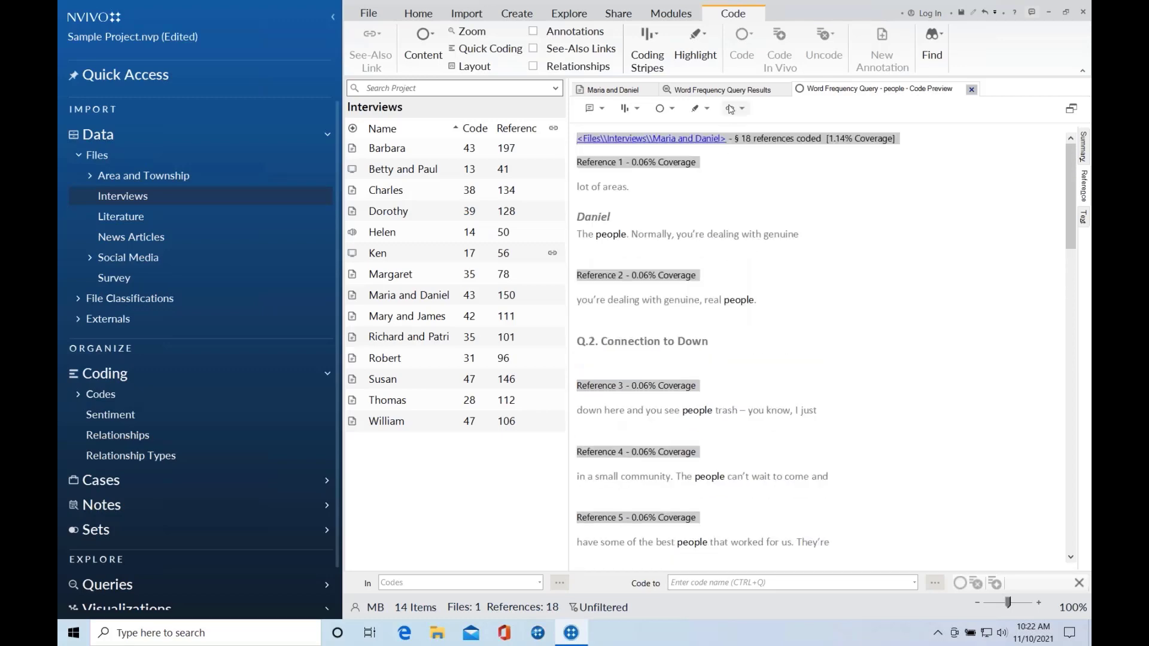
click(721, 89)
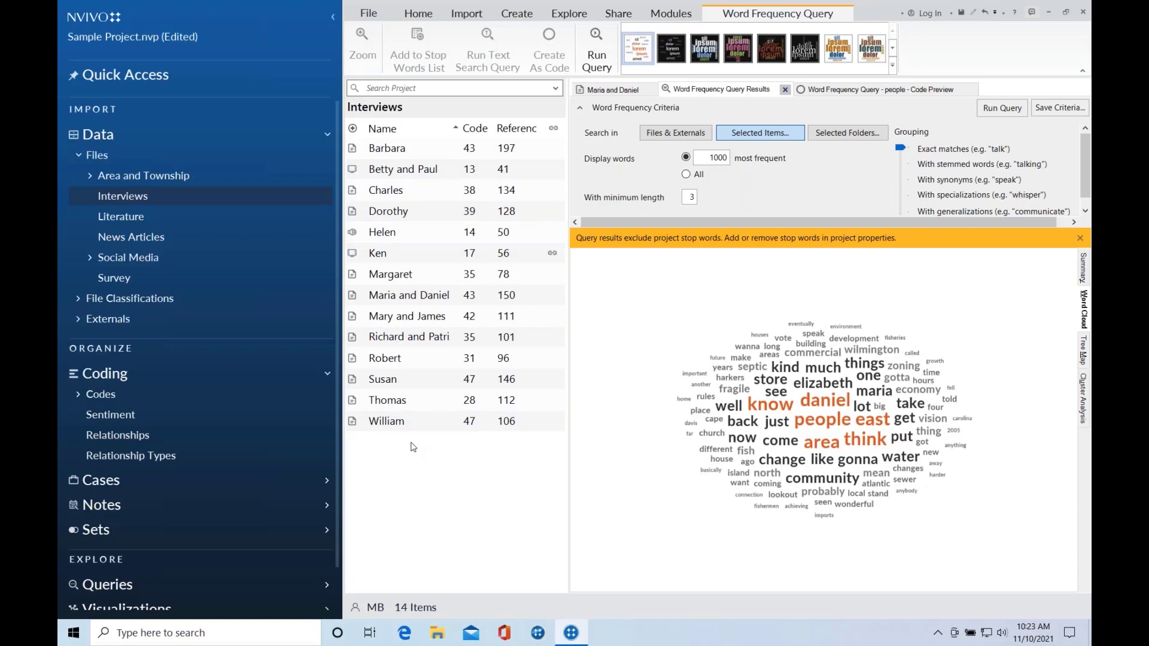
Run a text search query for "people" limited to the Interviews folder under Files.
click(571, 14)
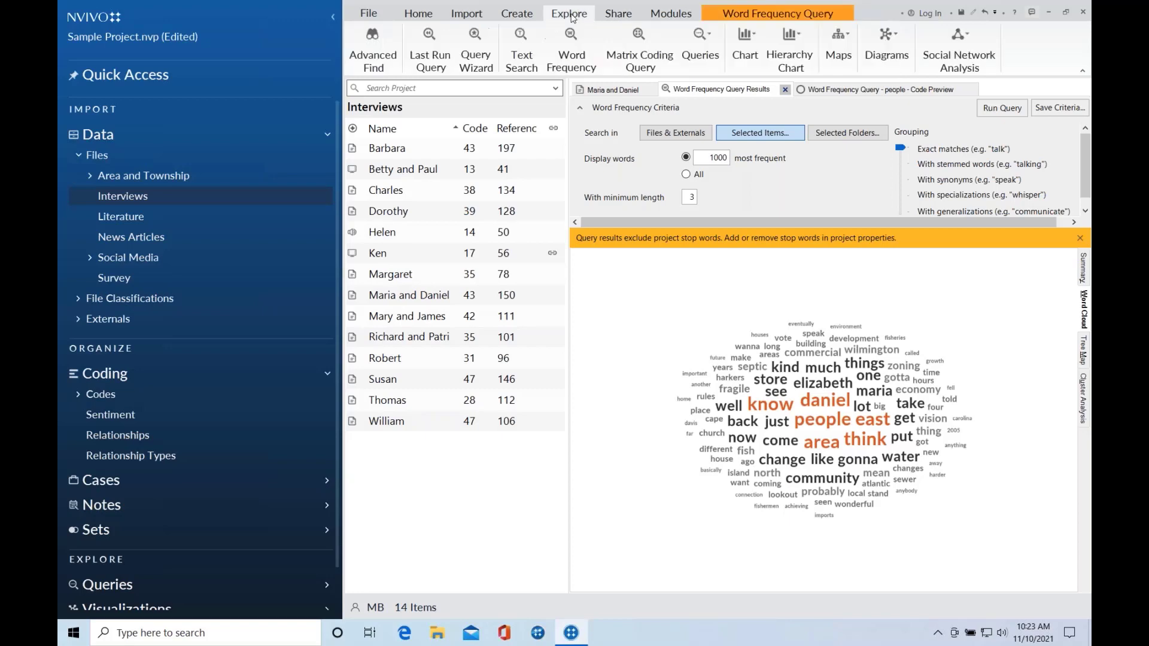
click(521, 55)
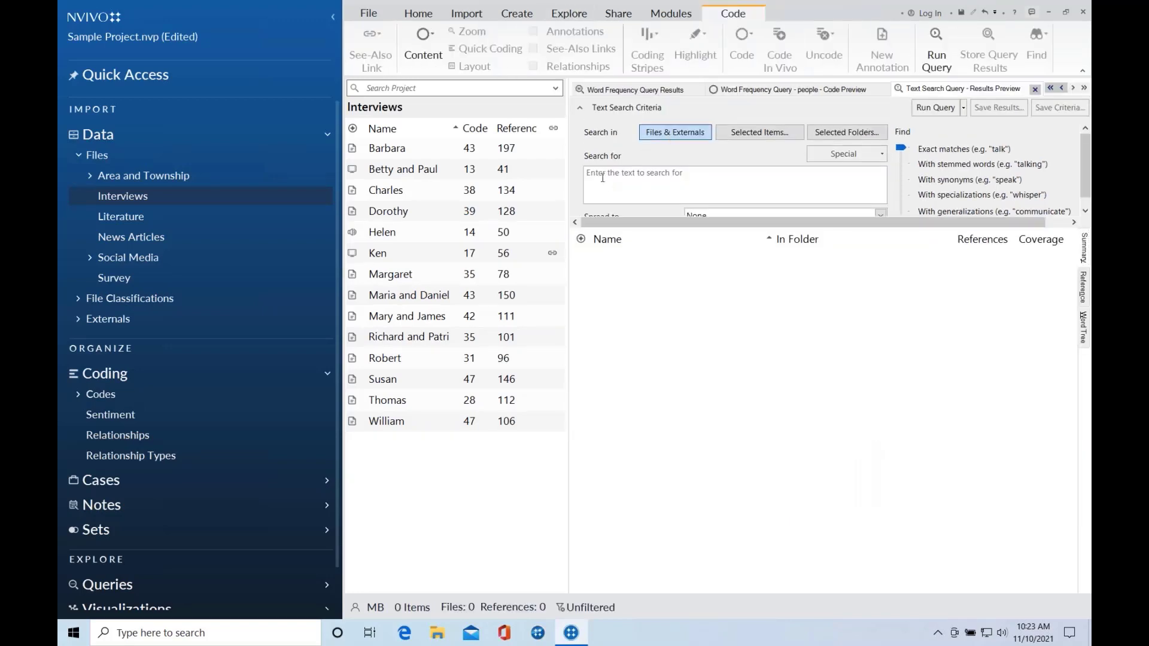
text(people)
click(830, 137)
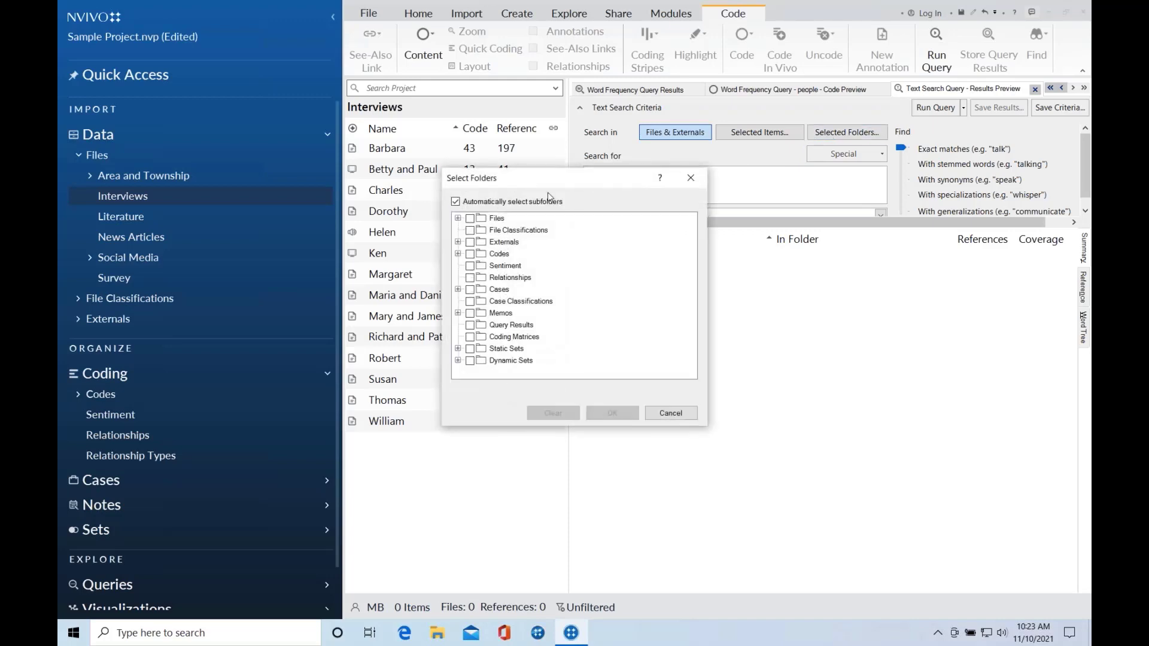
click(459, 219)
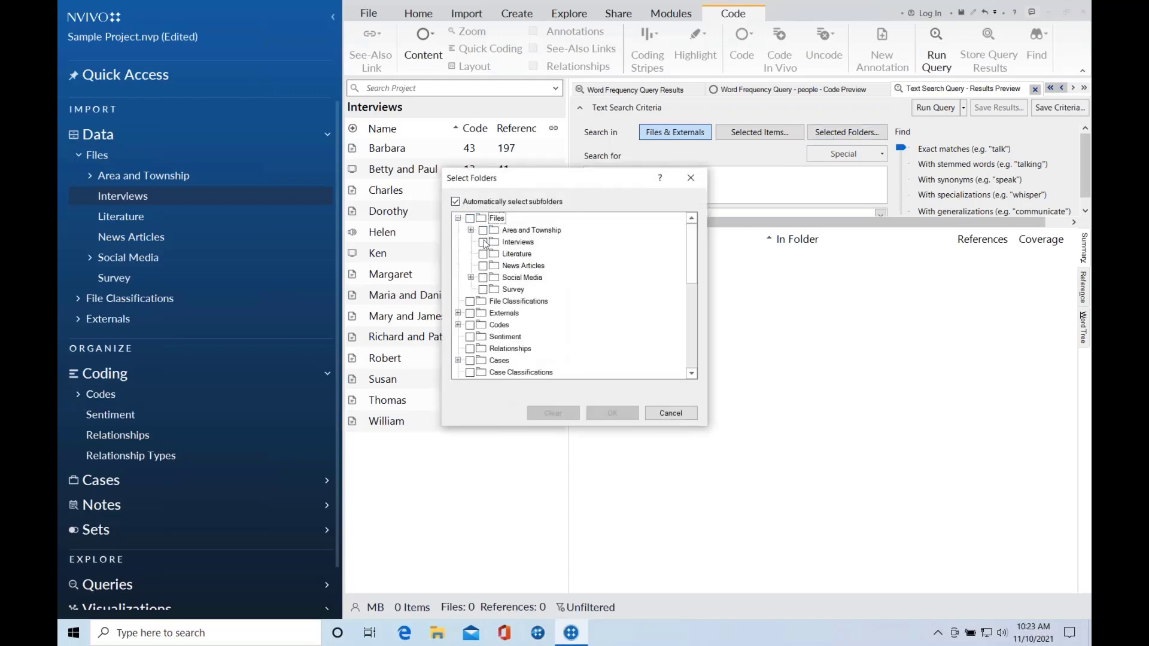
click(484, 242)
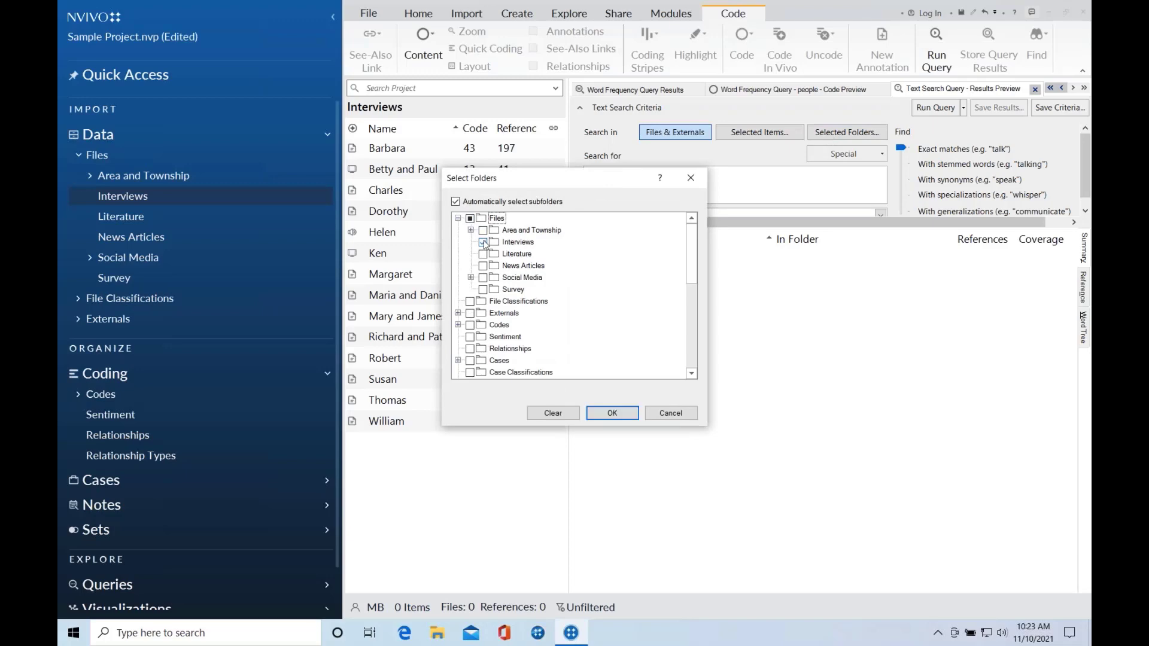
click(611, 414)
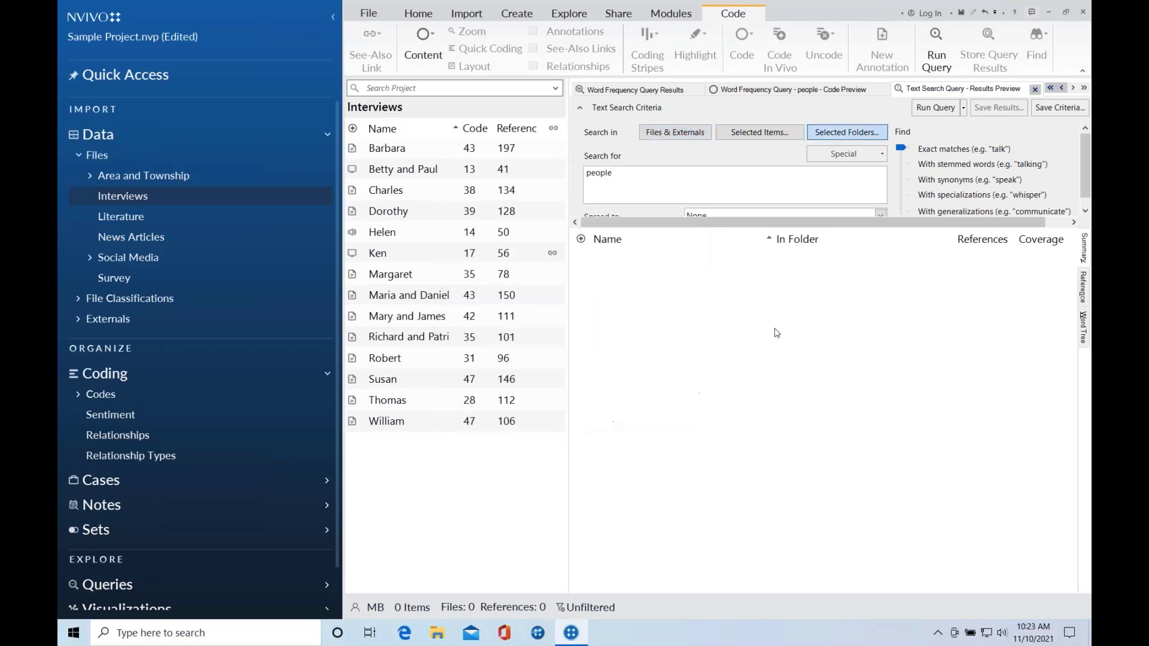
click(937, 109)
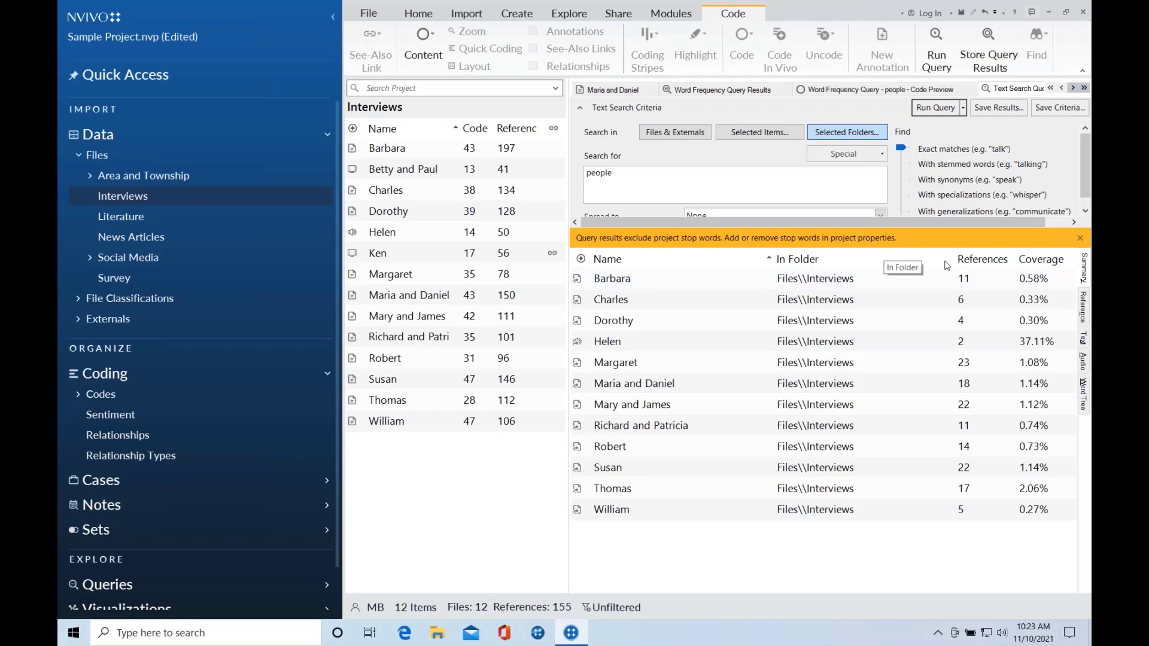
Sort the text search results by descending number of references and skim the matching passages in context.
click(973, 261)
click(973, 262)
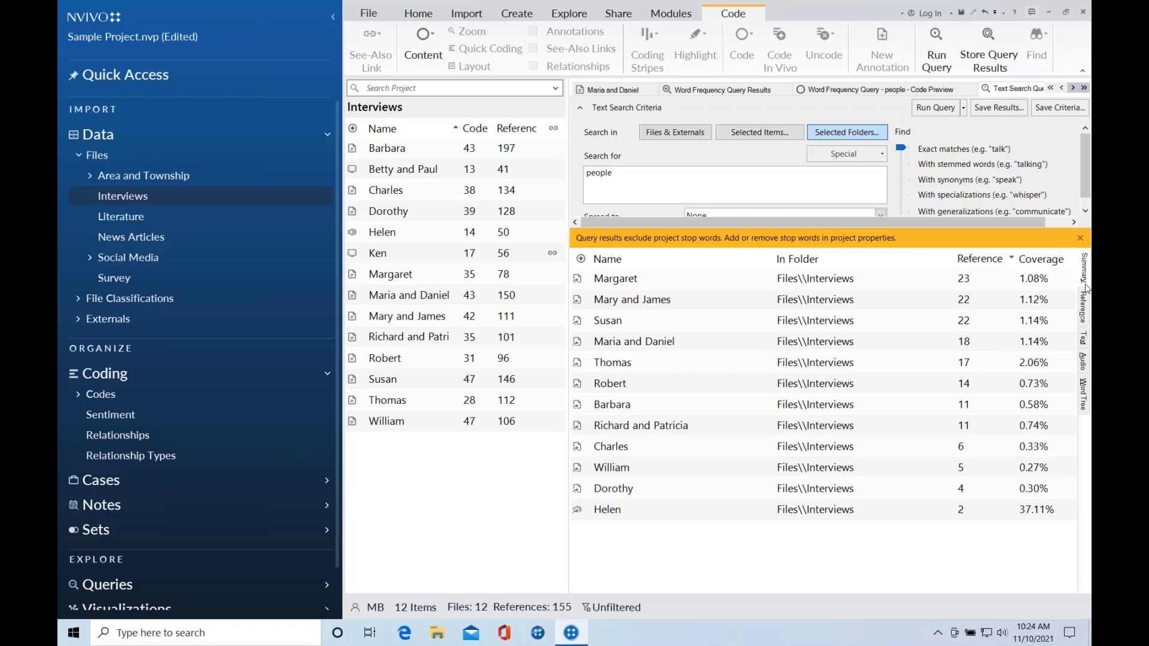
click(1085, 310)
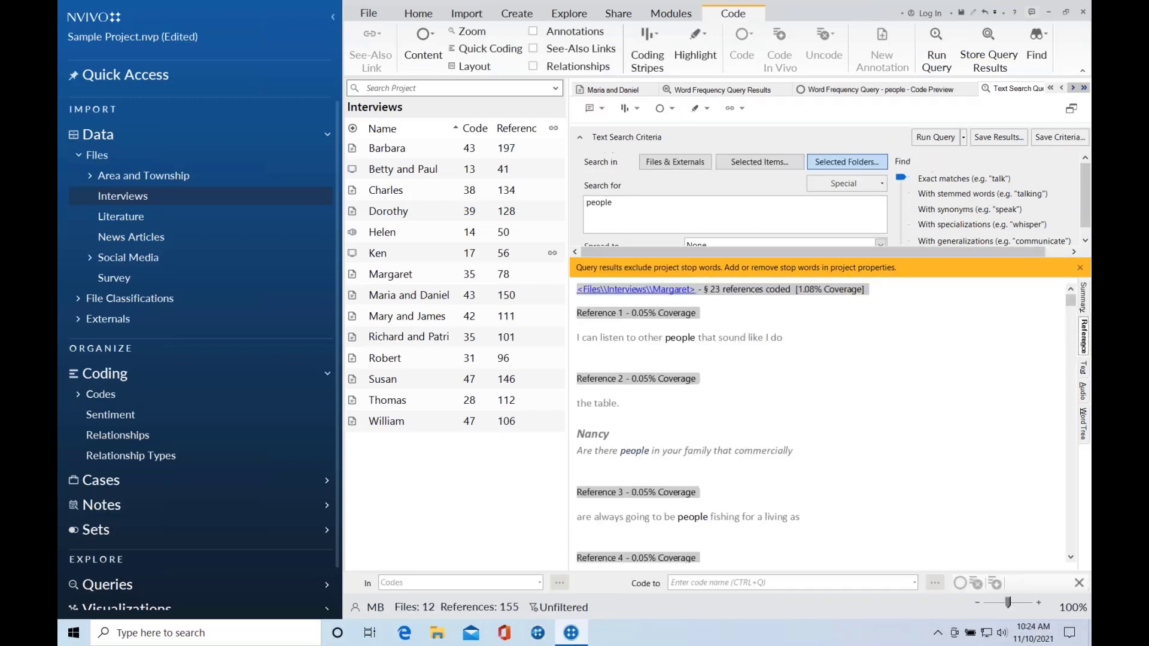
scroll(794, 381, down, 3)
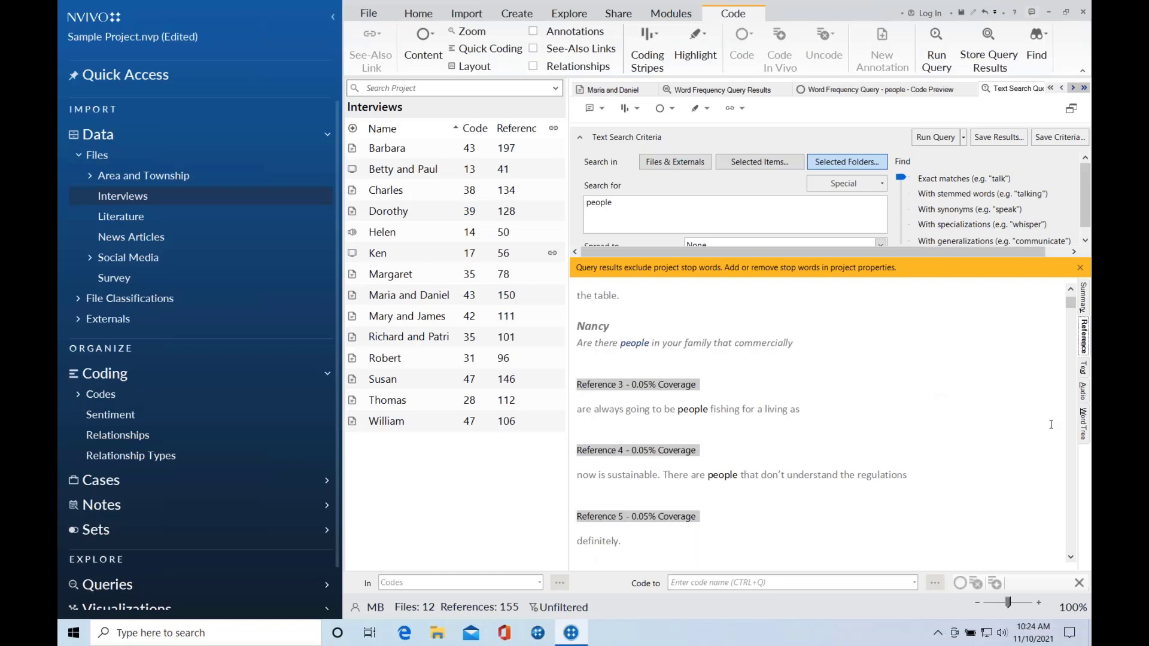
Display the "people" search results as a word tree zoomed to 90%.
click(1085, 427)
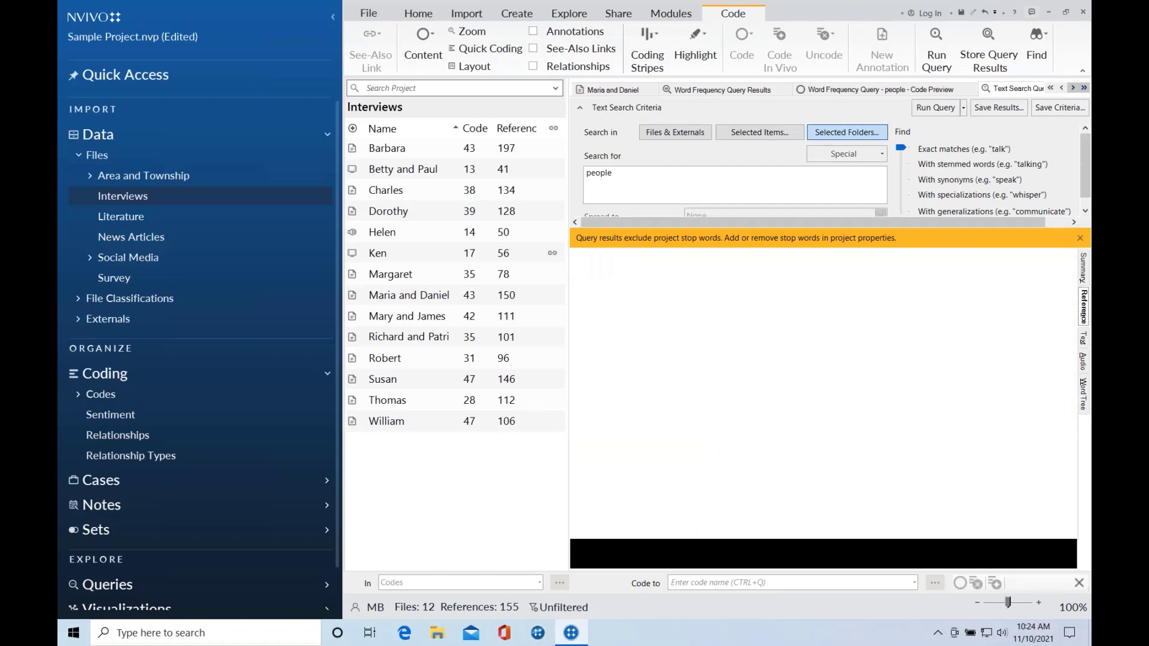
click(977, 603)
click(977, 603)
click(977, 602)
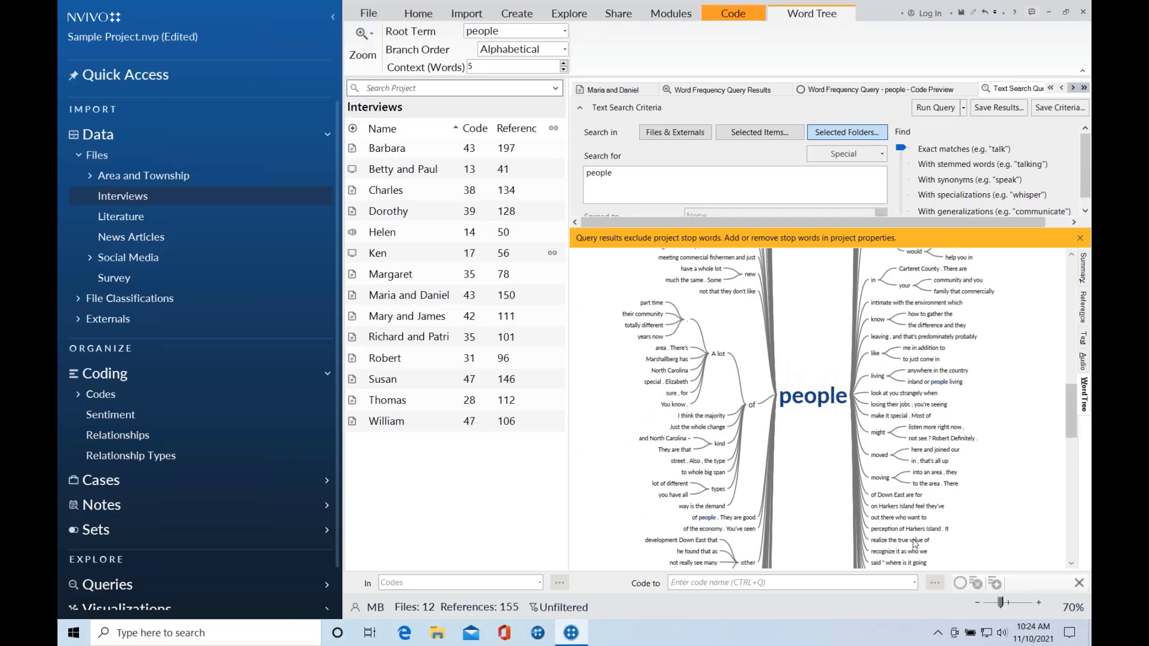
click(978, 605)
click(977, 603)
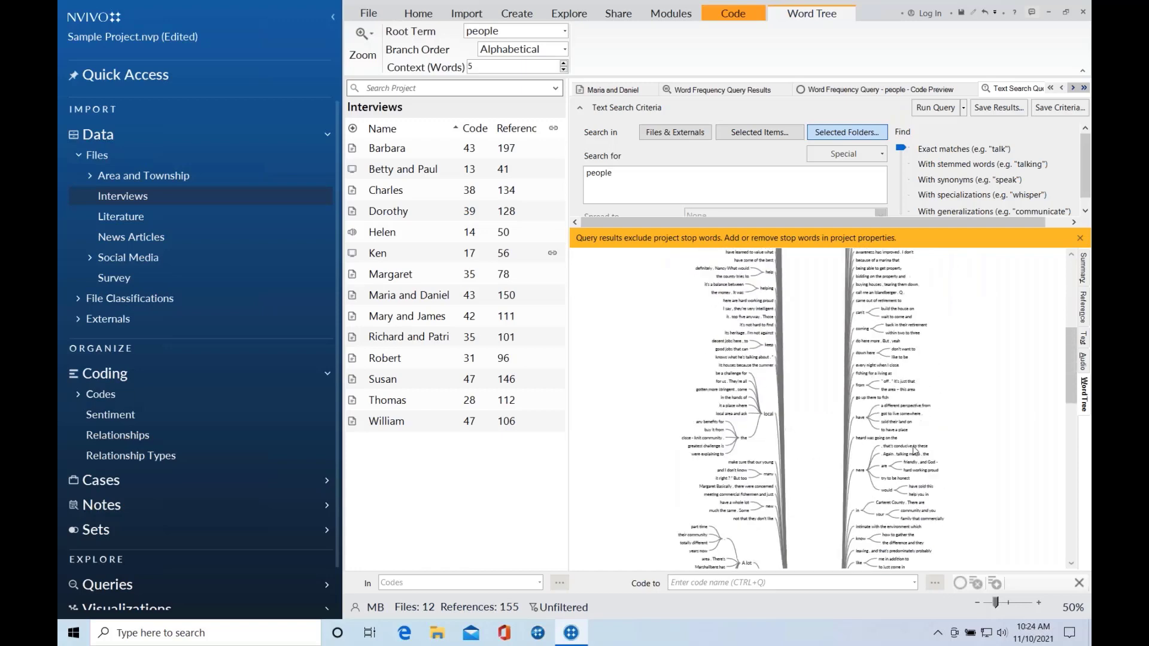
click(1038, 604)
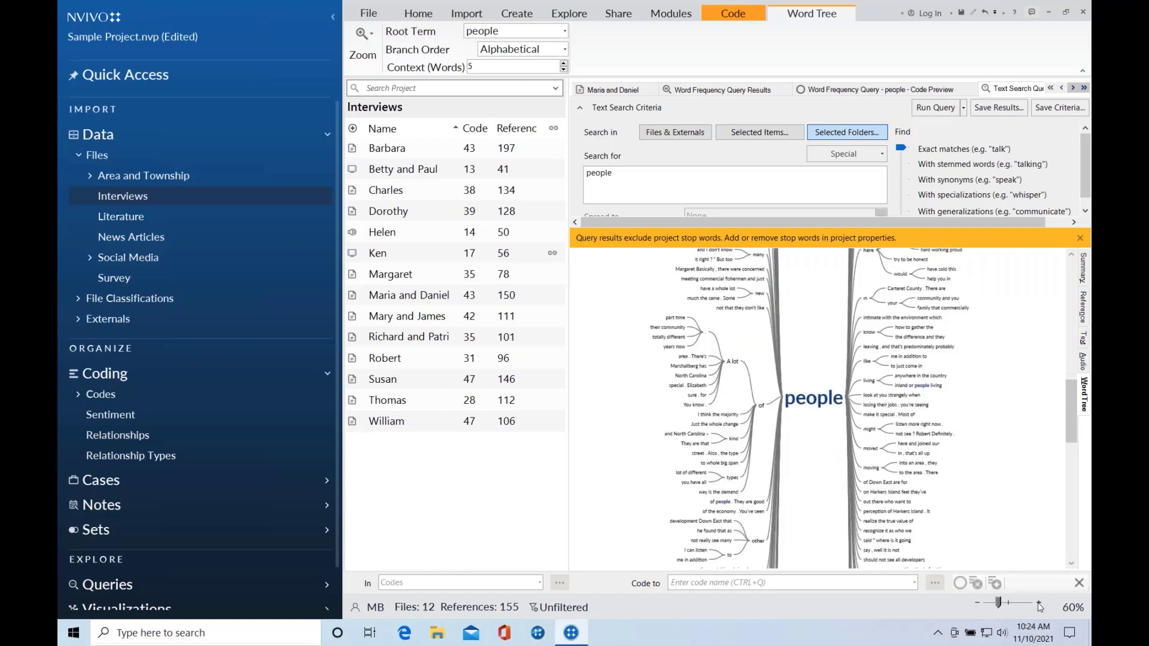
click(1039, 603)
click(1039, 604)
click(1039, 603)
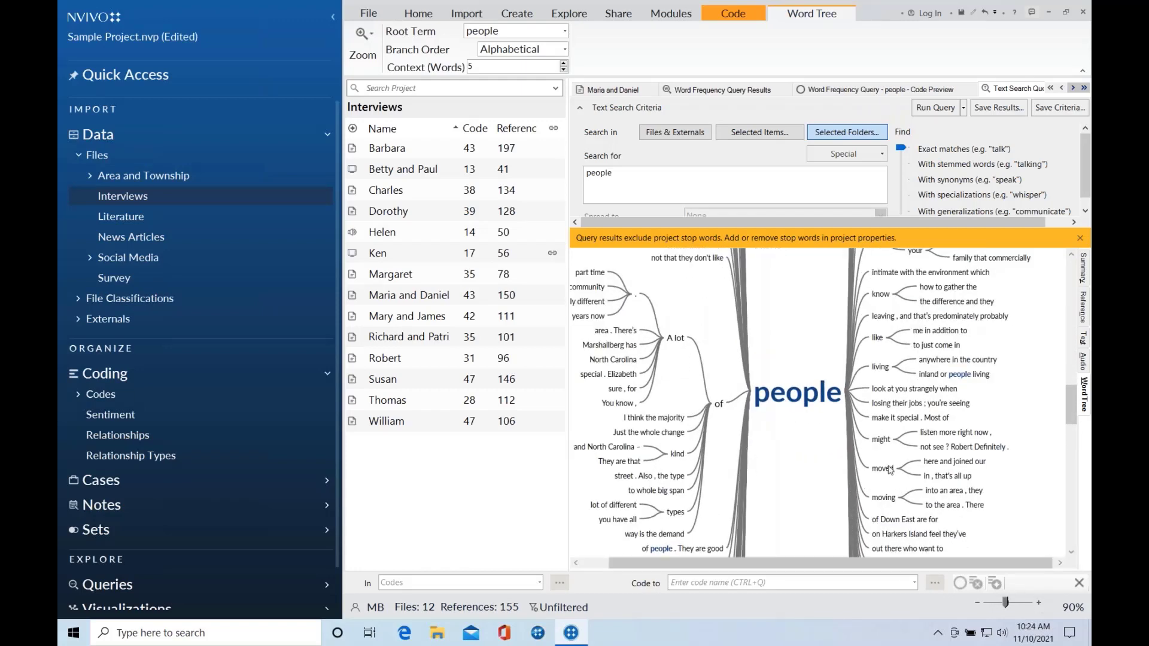
Highlight the "A lot of" and "development Down East that other" branches of the word tree to trace their connected phrases.
click(674, 338)
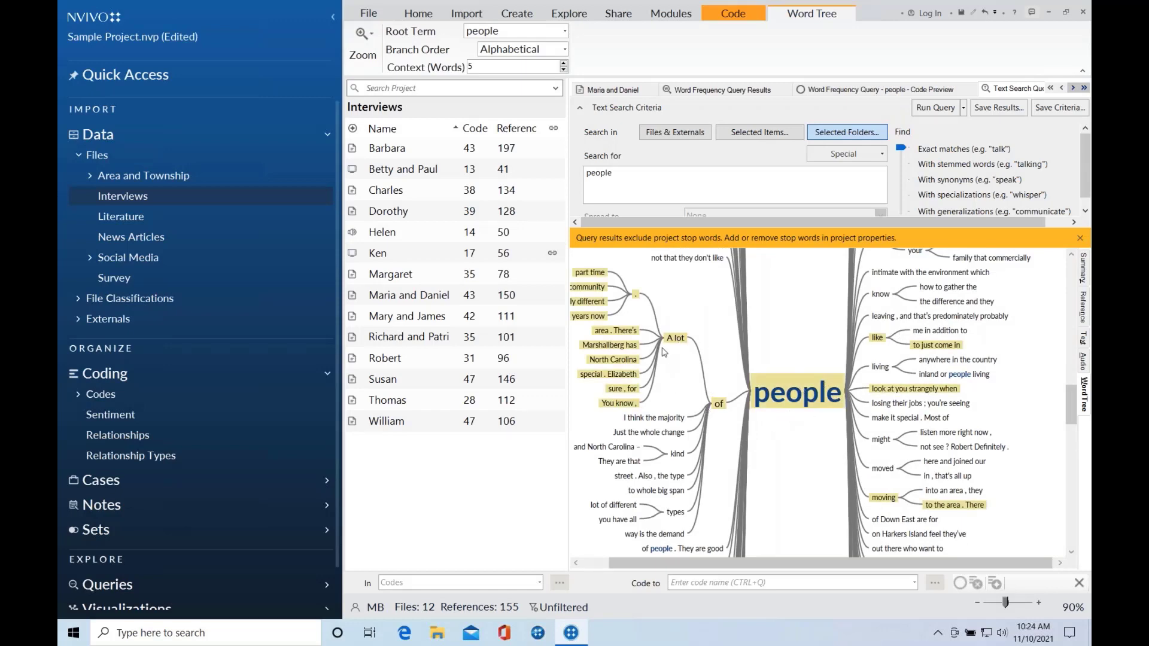
scroll(798, 408, down, 2)
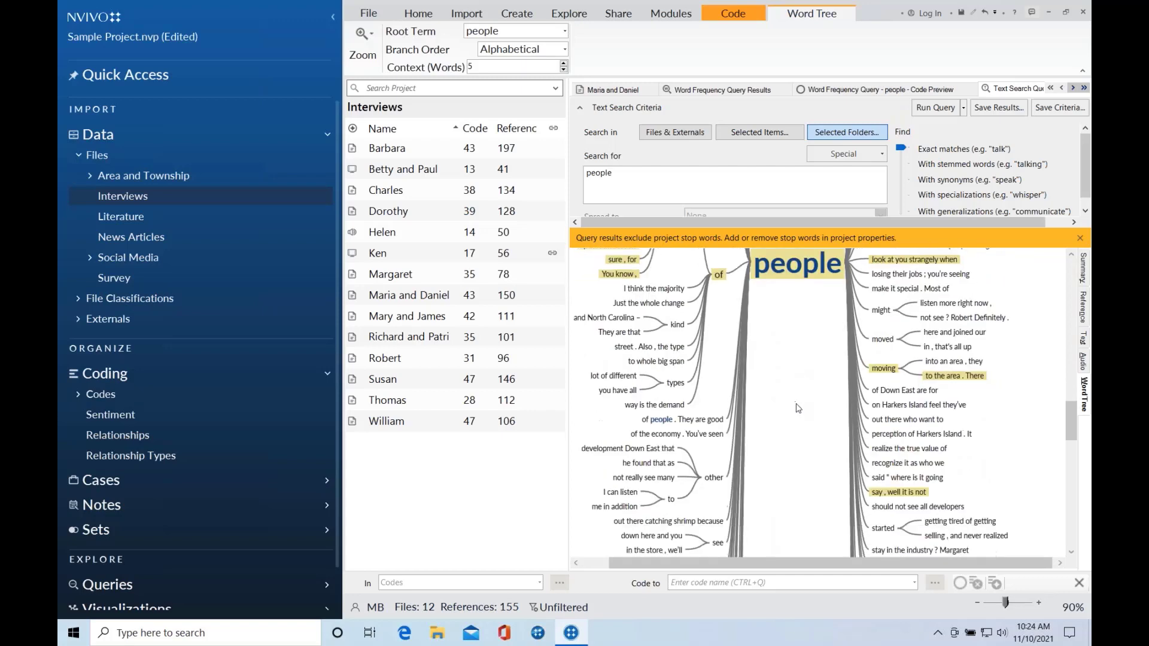
scroll(797, 408, down, 2)
click(657, 323)
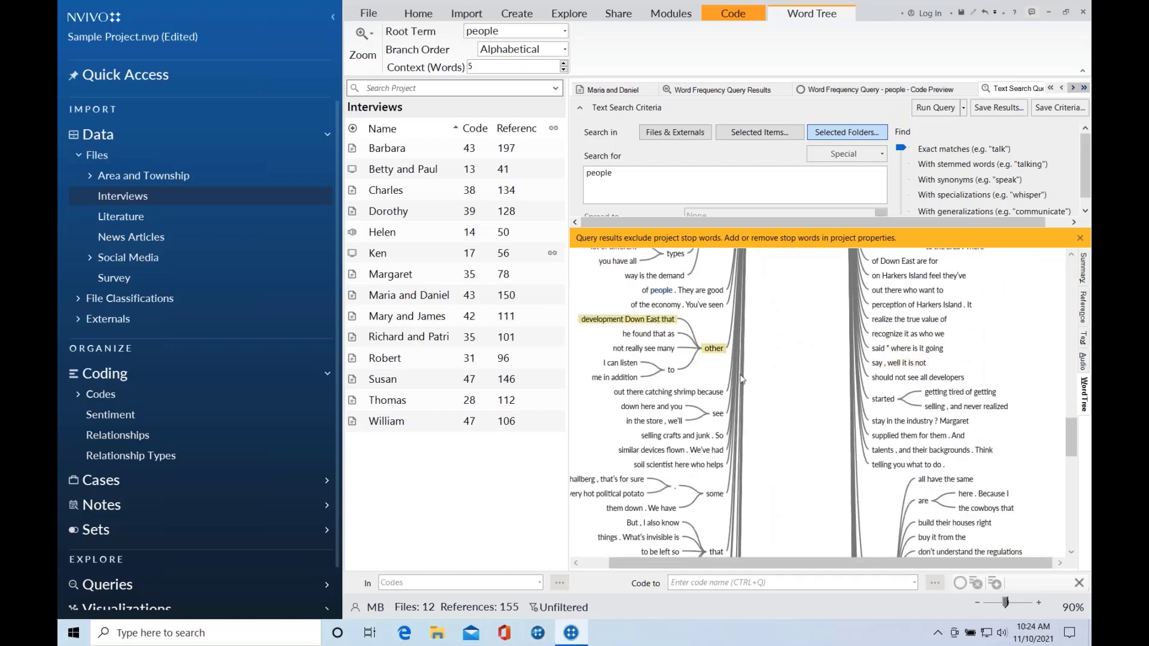
scroll(820, 395, up, 3)
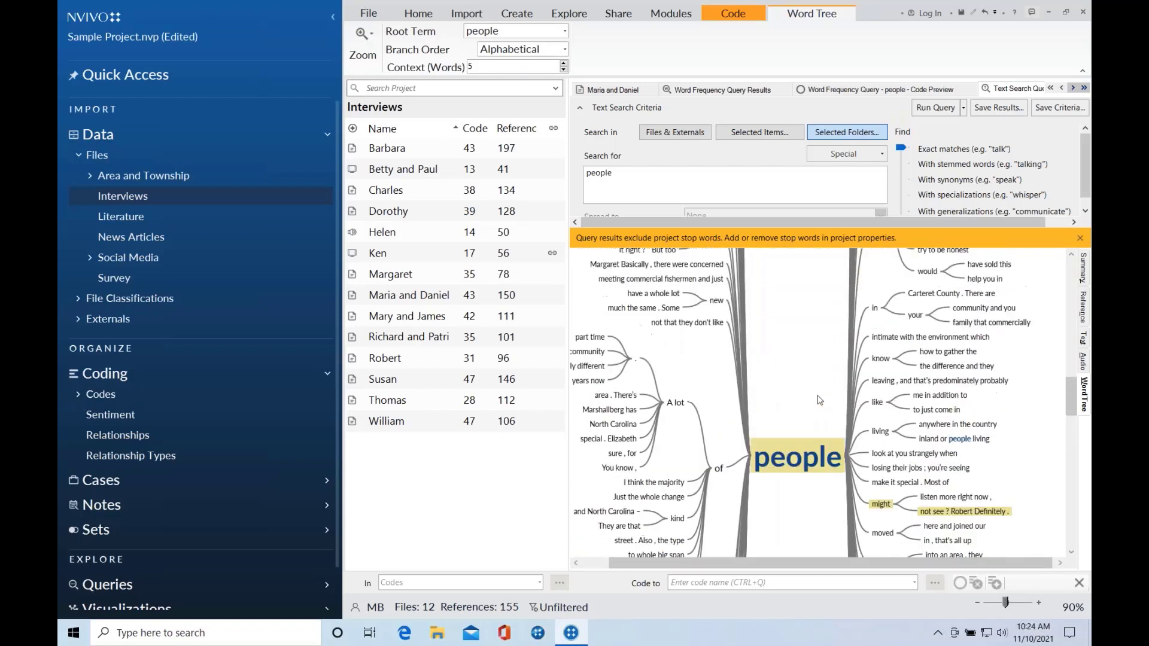
scroll(820, 400, up, 3)
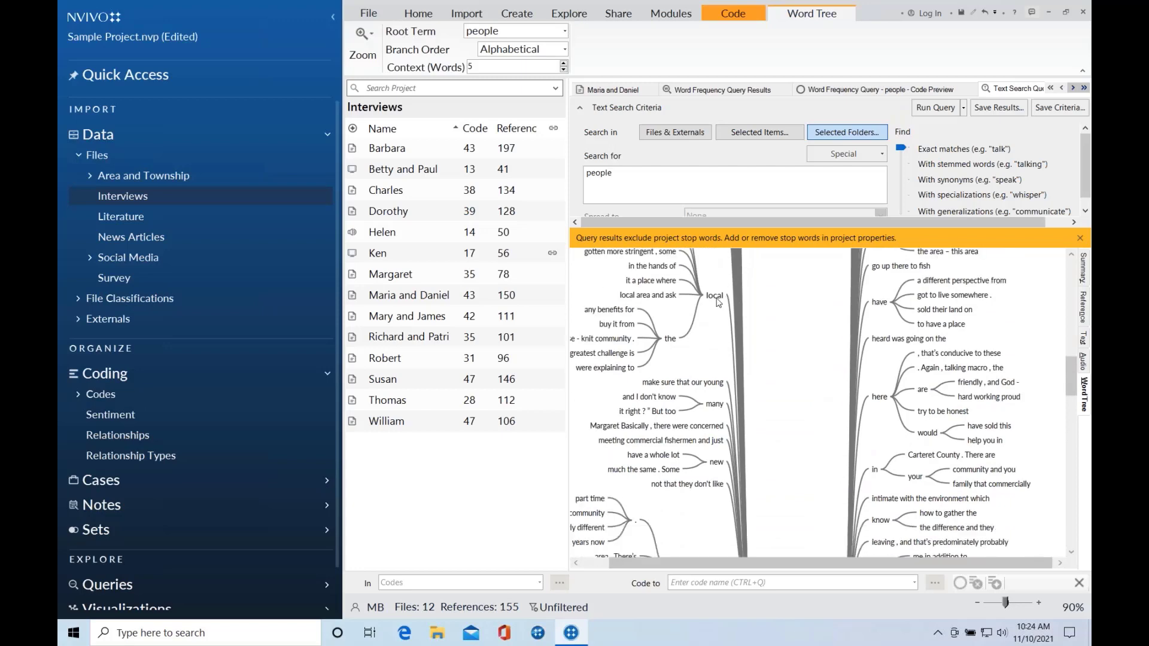
Highlight the "local" branch, trace its connected phrases and check which interview files contain it.
click(715, 296)
scroll(781, 362, down, 2)
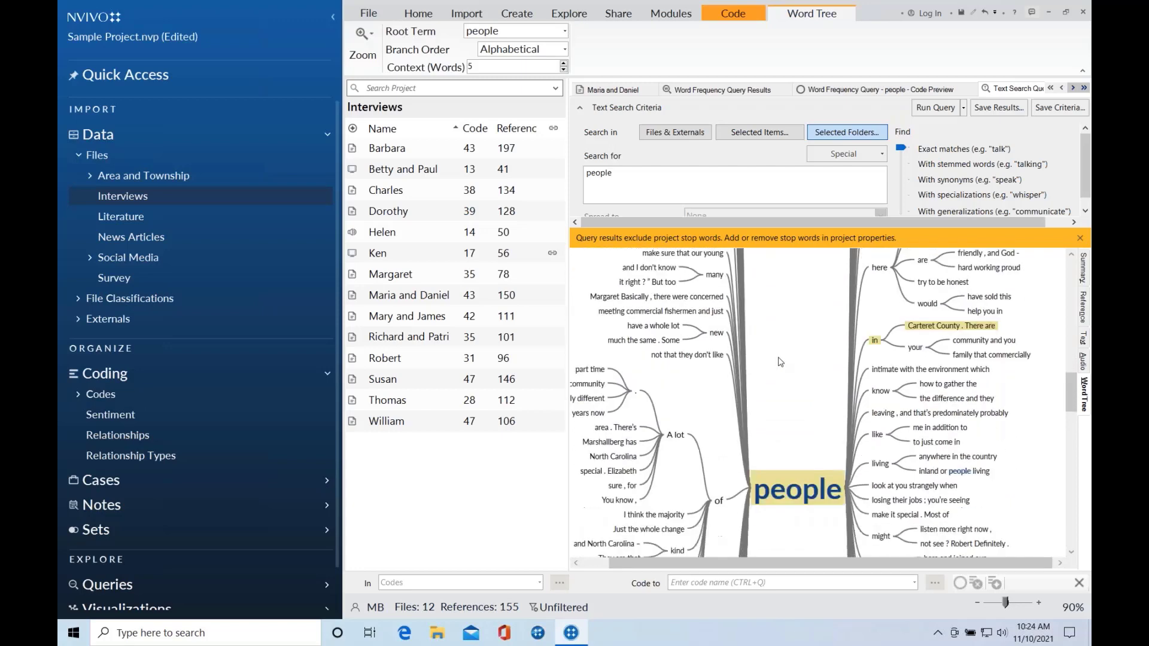
scroll(781, 362, up, 2)
scroll(787, 468, down, 2)
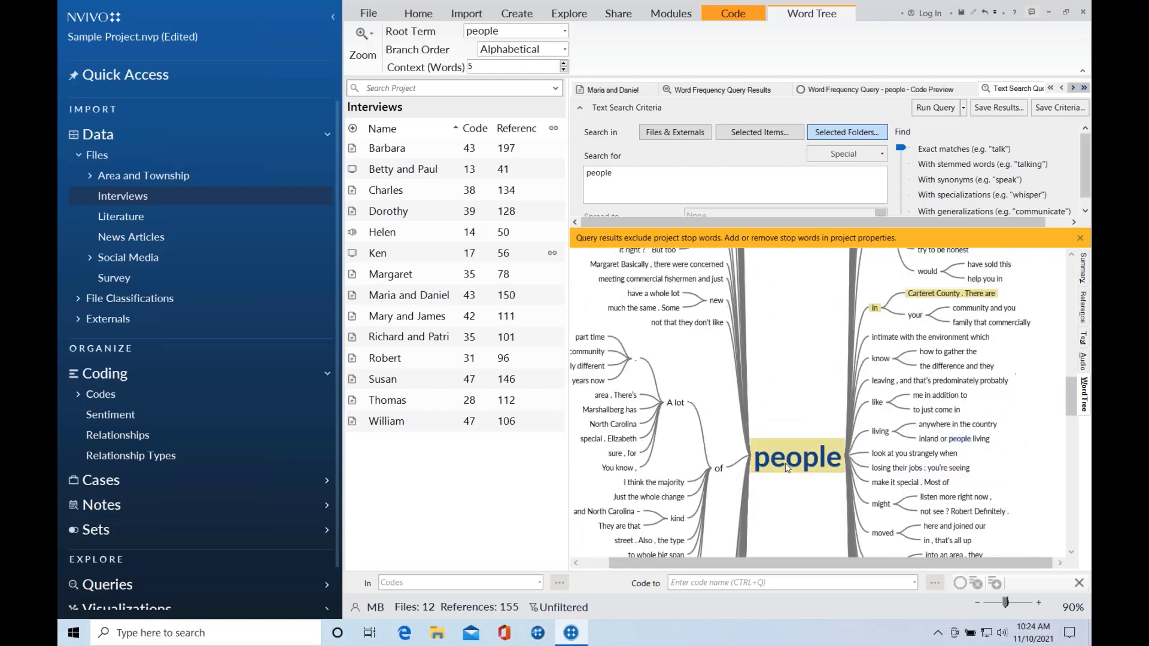
scroll(786, 468, up, 3)
mouse_move(713, 333)
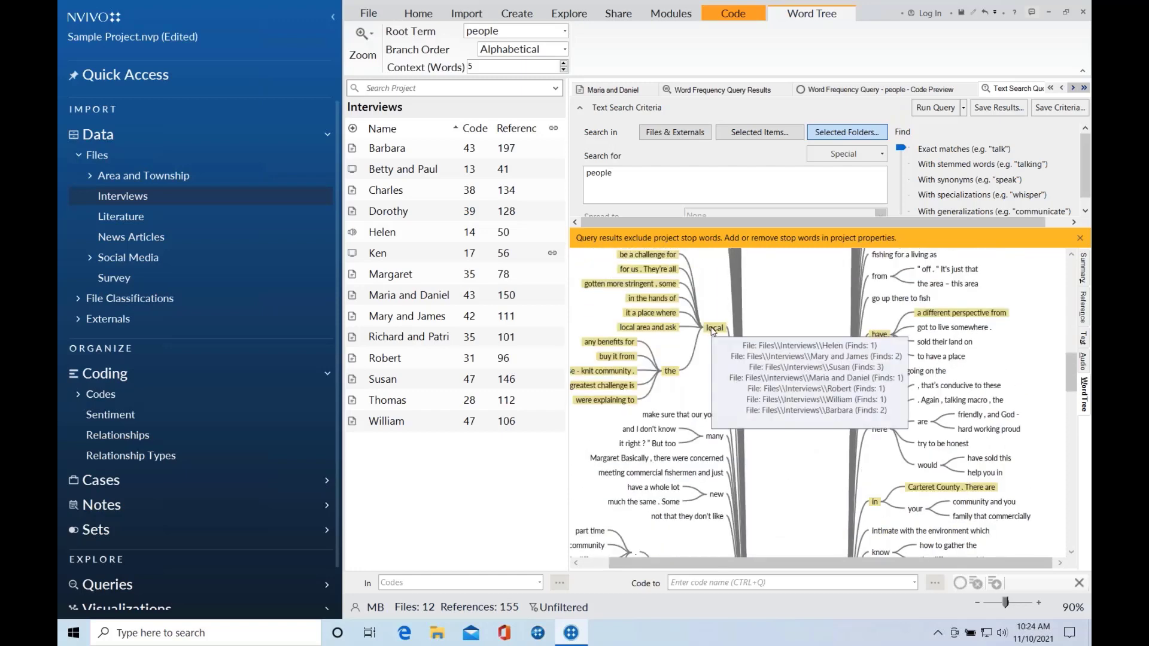
Open the text search results for "local people" from the word tree and skim the references.
click(714, 331)
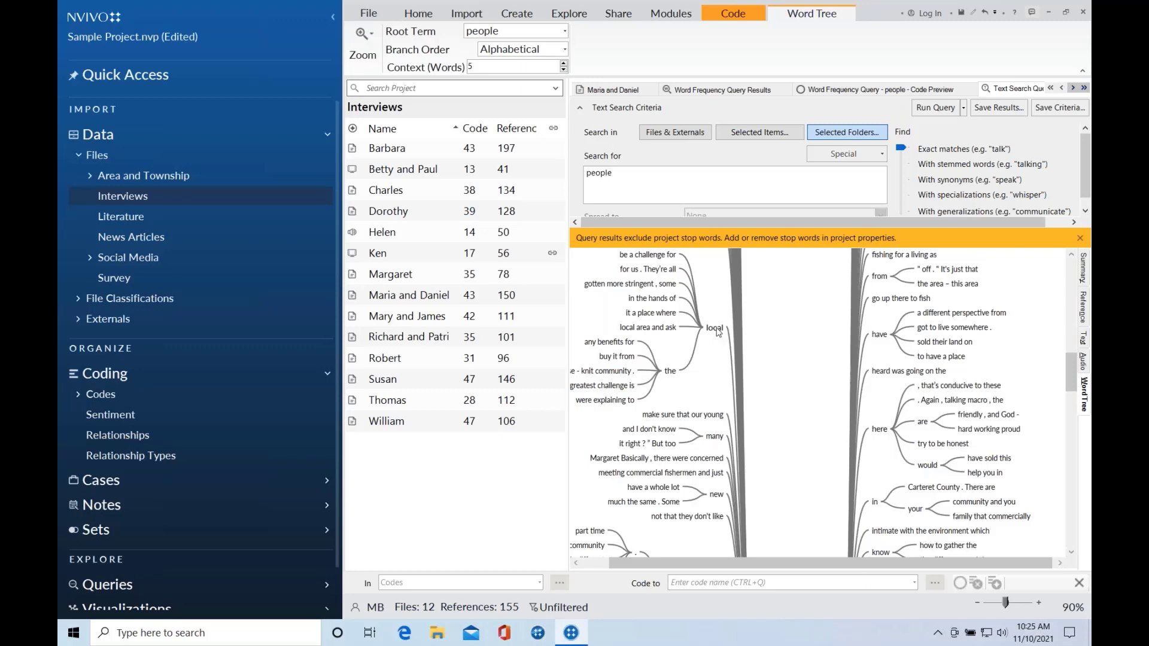
double_click(717, 330)
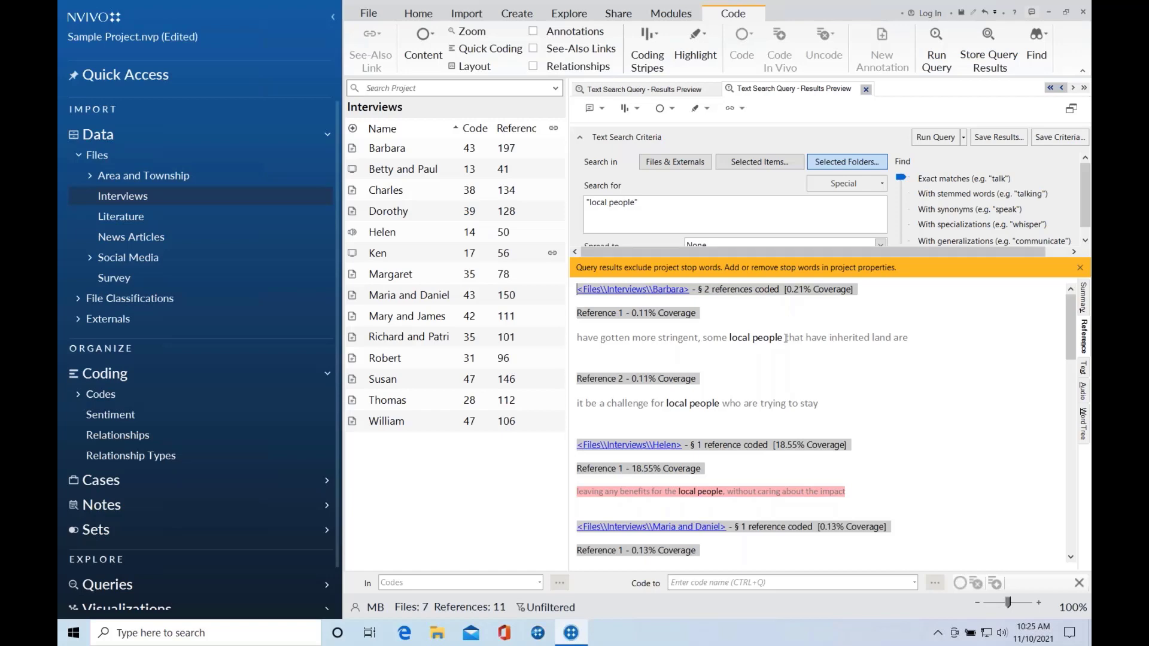
scroll(786, 338, down, 3)
scroll(786, 338, up, 3)
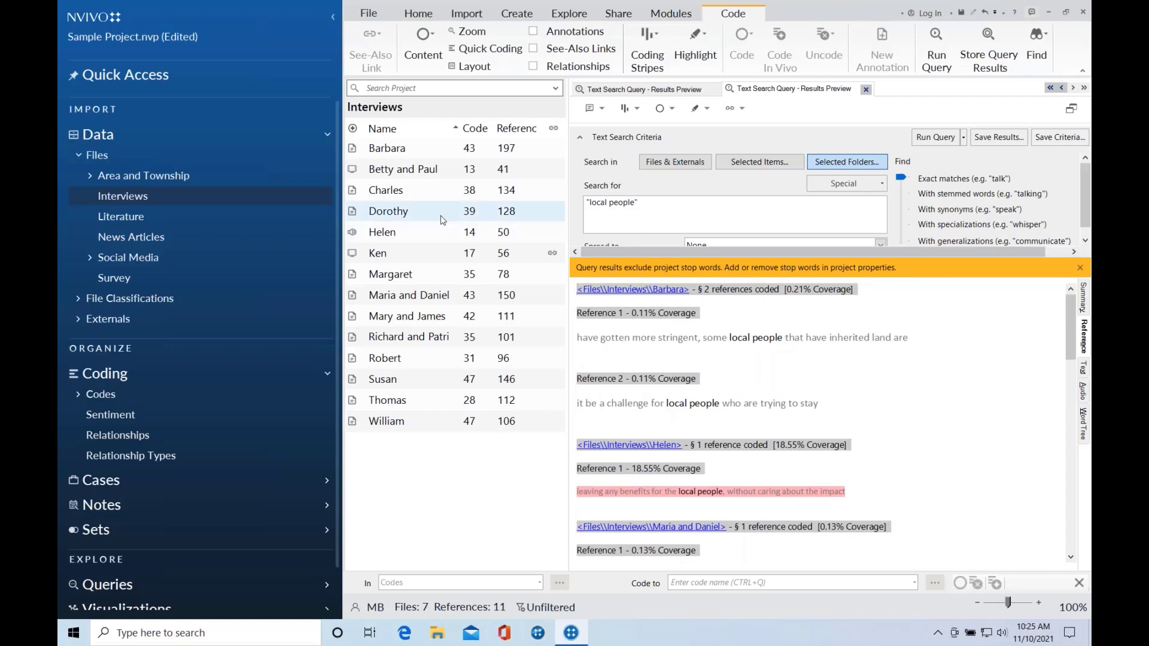
Open the audio interview, the fifth item in the Interviews folder, show its annotations and read through them.
click(409, 236)
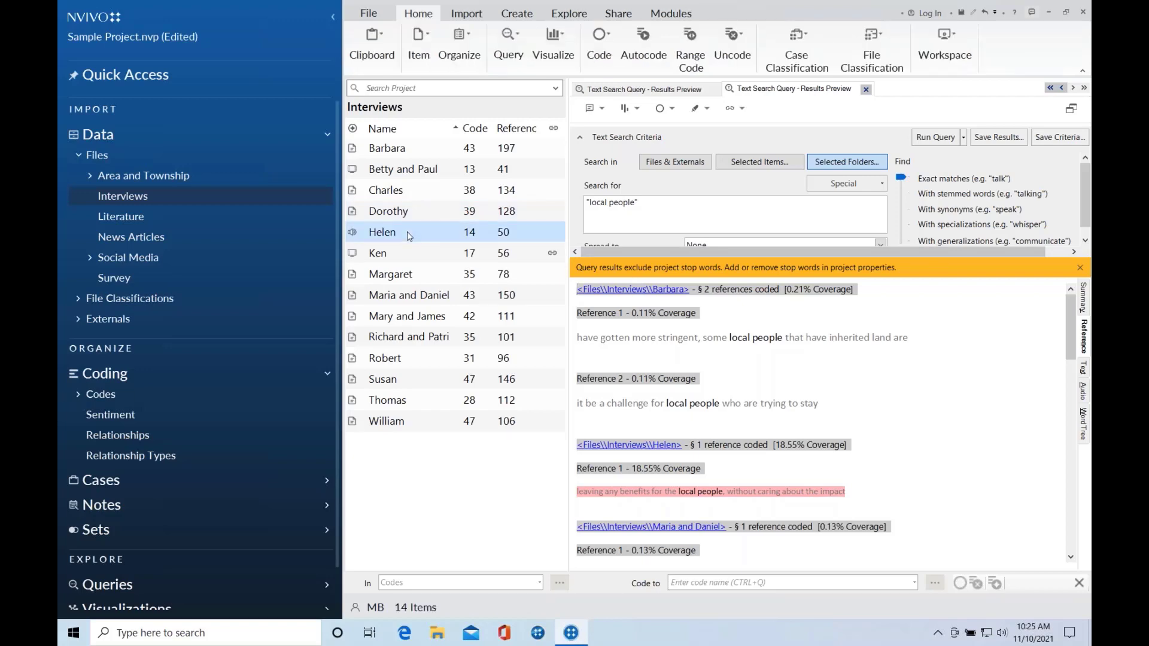
double_click(410, 236)
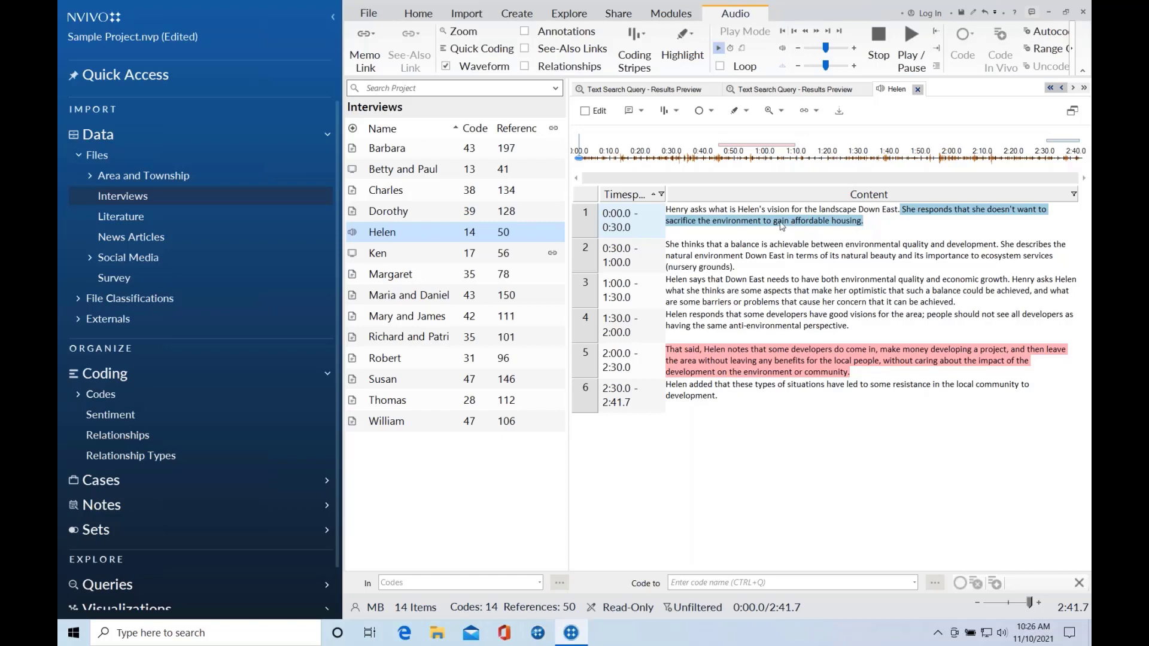
click(525, 32)
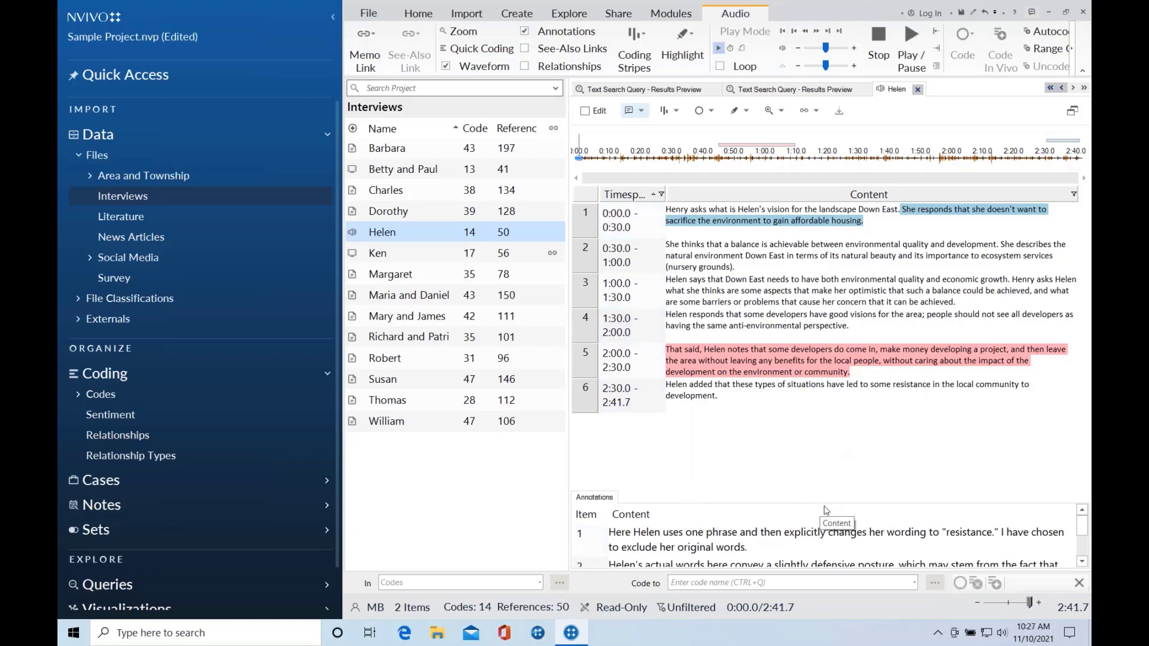
scroll(1025, 534, down, 1)
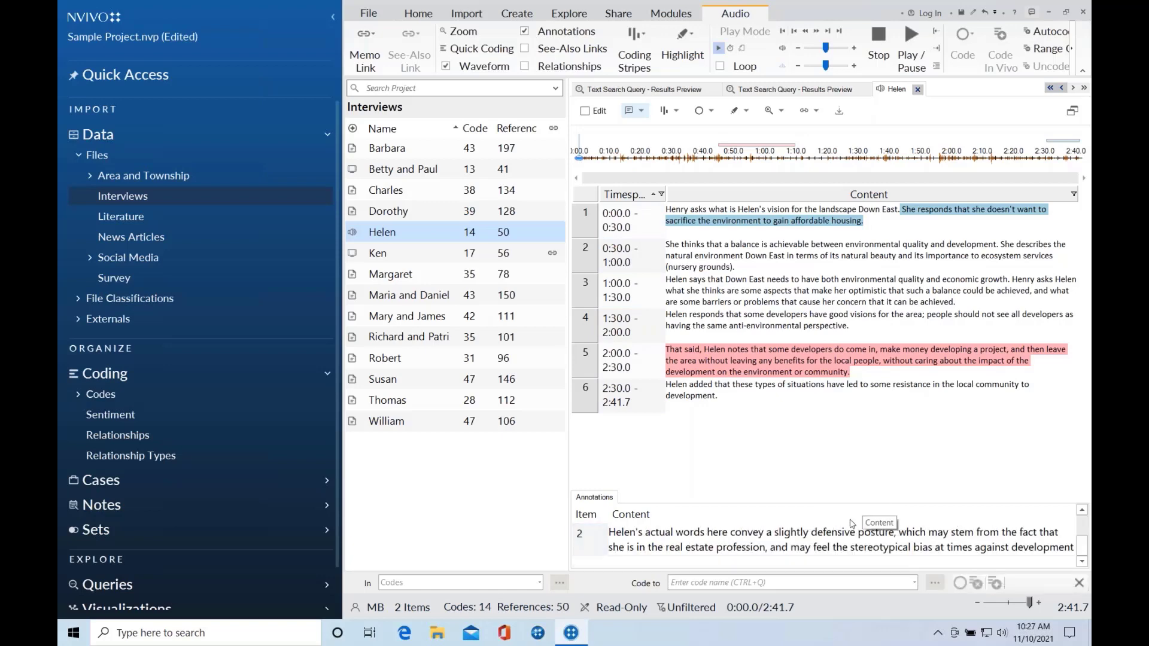
scroll(840, 536, up, 1)
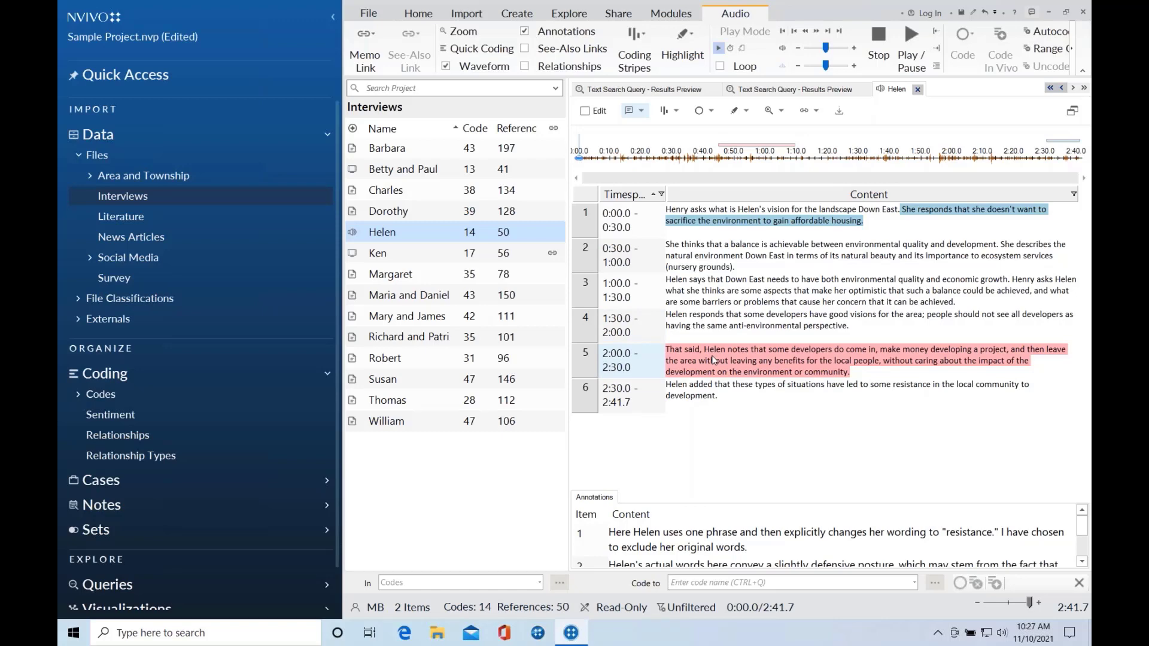
Show the audio interview's see-also links, select the one to the Marsh picture and look through the remaining links.
click(526, 53)
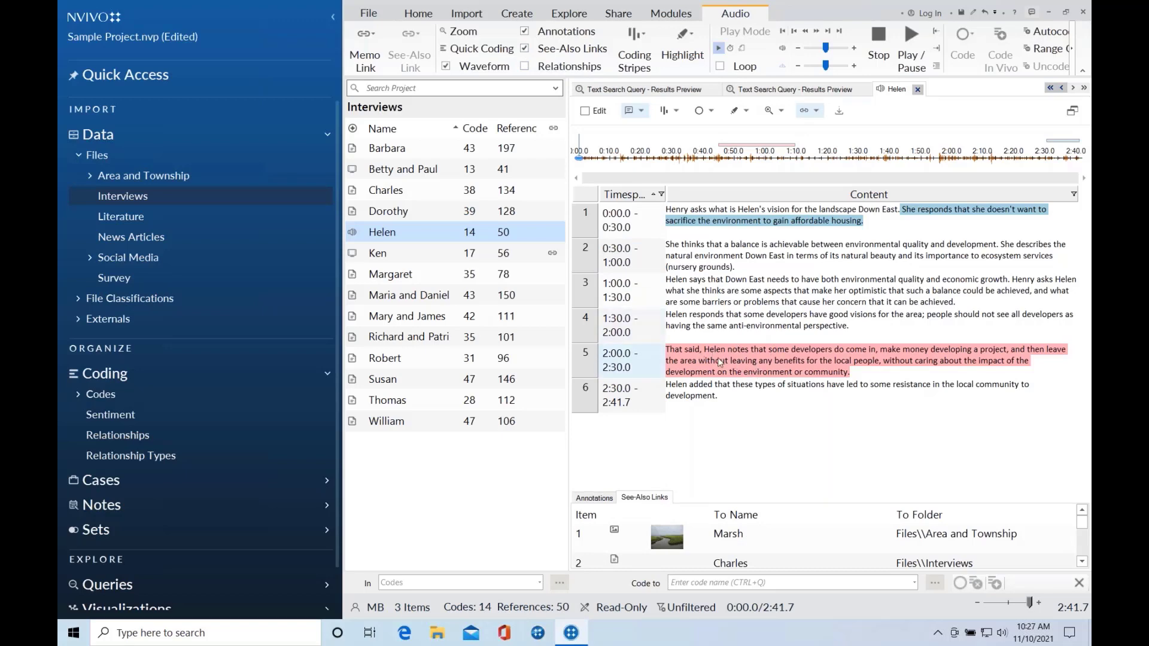
click(601, 542)
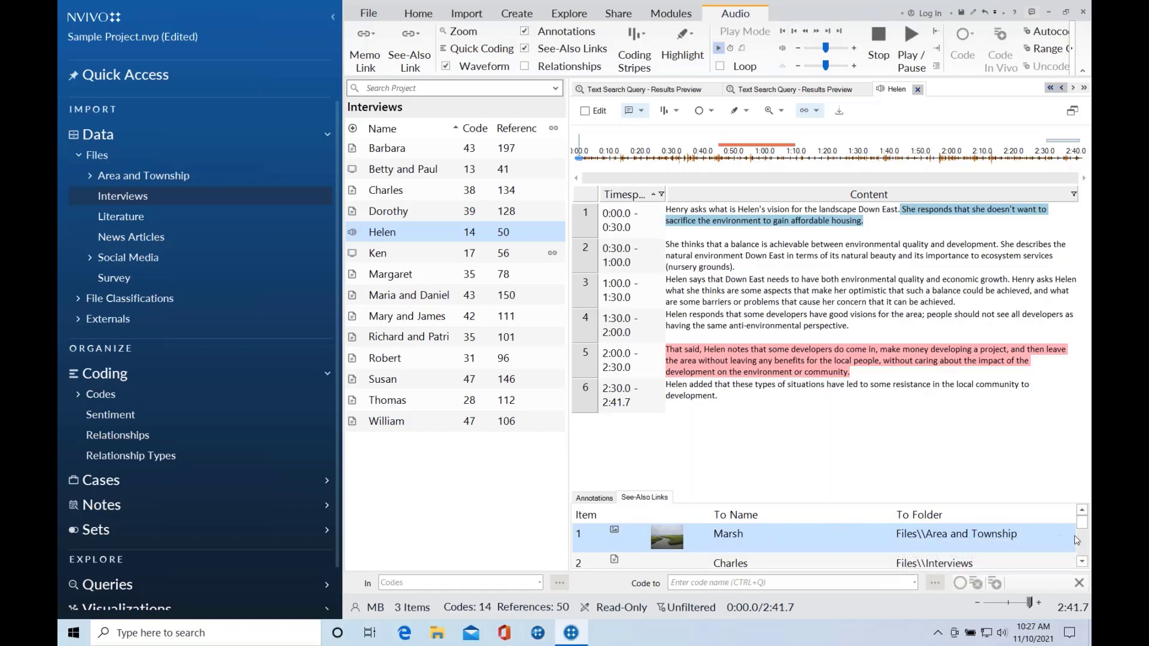
scroll(1086, 528, down, 1)
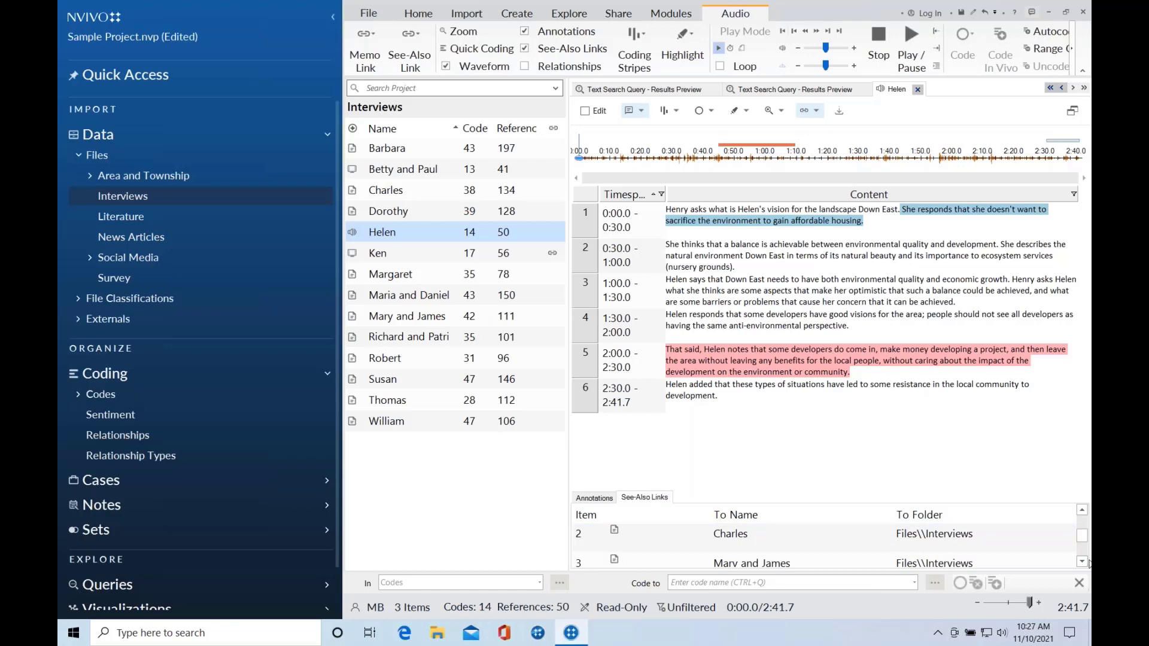
scroll(1085, 528, down, 1)
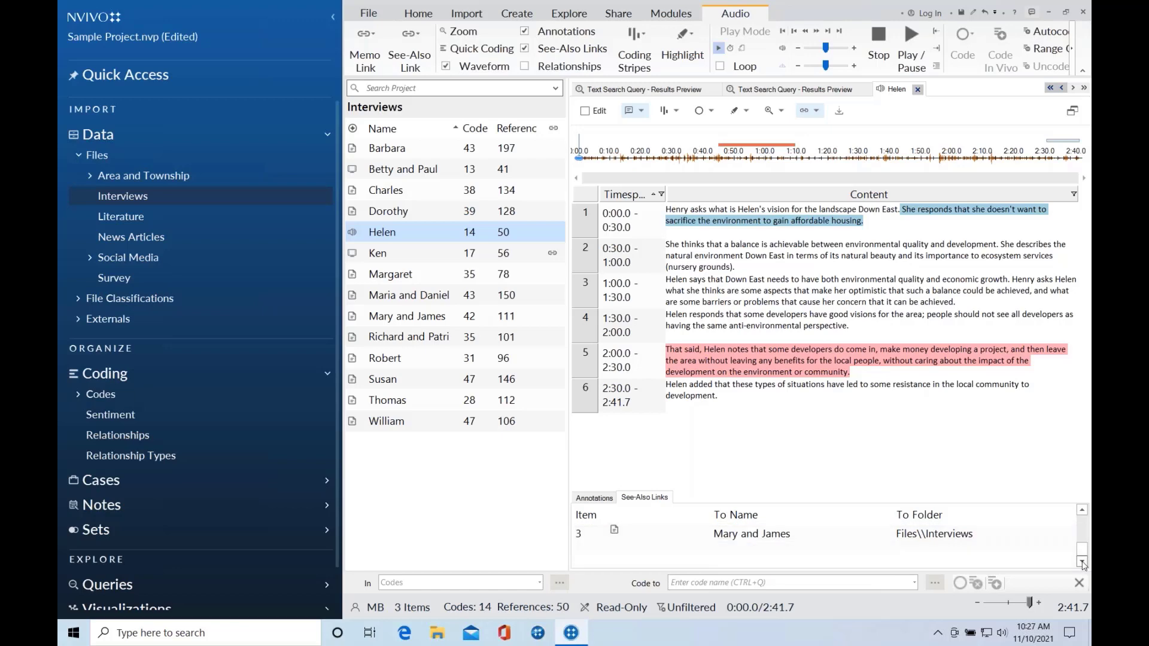
Return to the first see-also link of the audio interview and open its linked Marsh picture.
scroll(1088, 522, up, 1)
click(1082, 510)
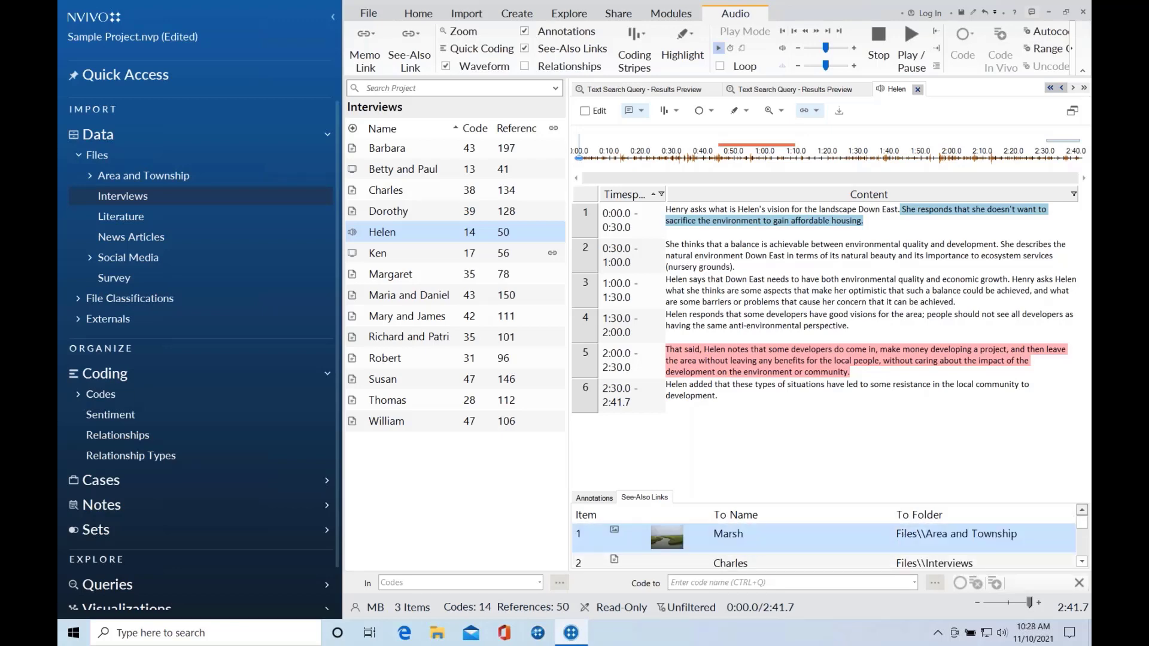
right_click(599, 541)
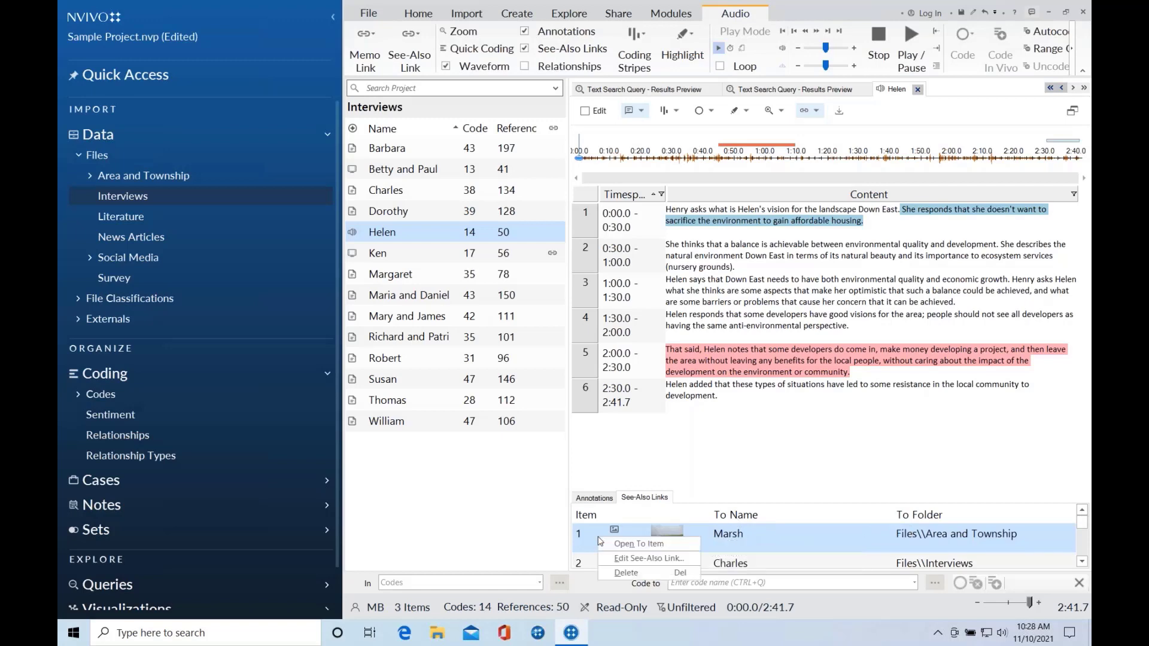
click(639, 544)
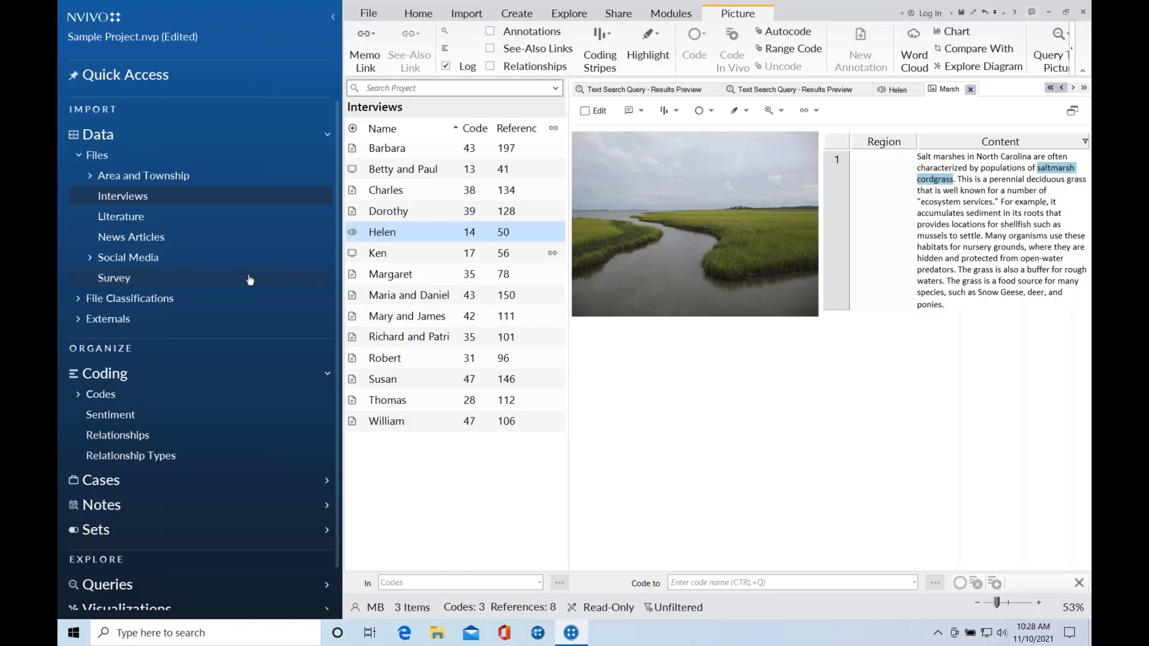
Open the Survey Responses dataset from the Survey folder and narrow the navigation pane to give the data more room.
click(122, 279)
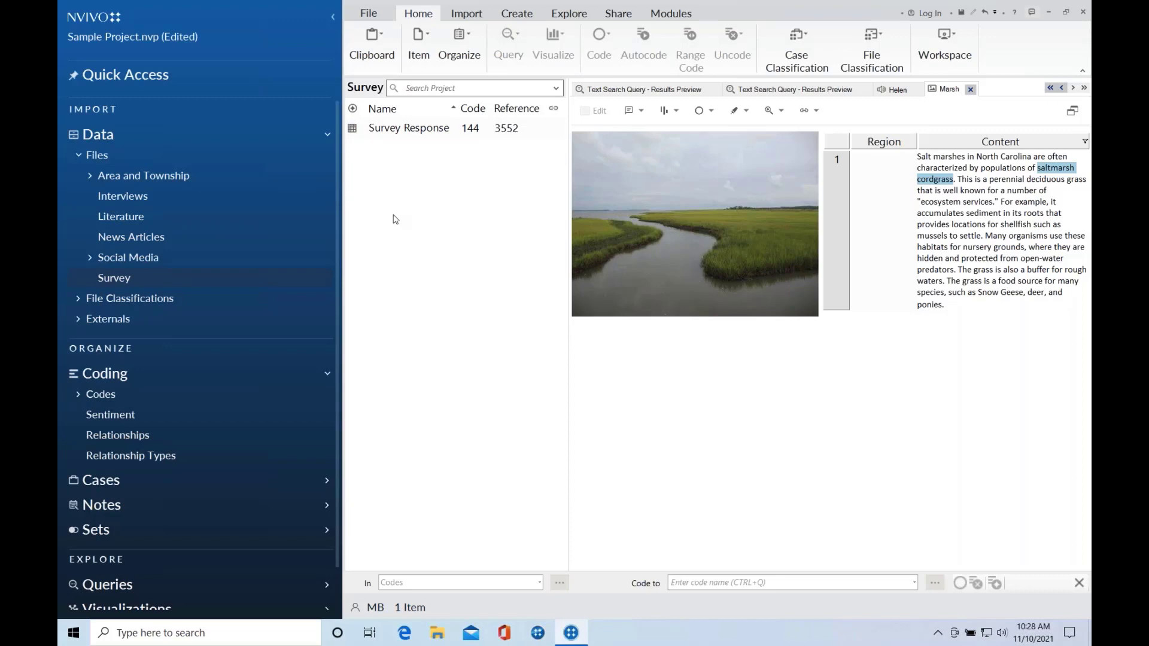
click(401, 132)
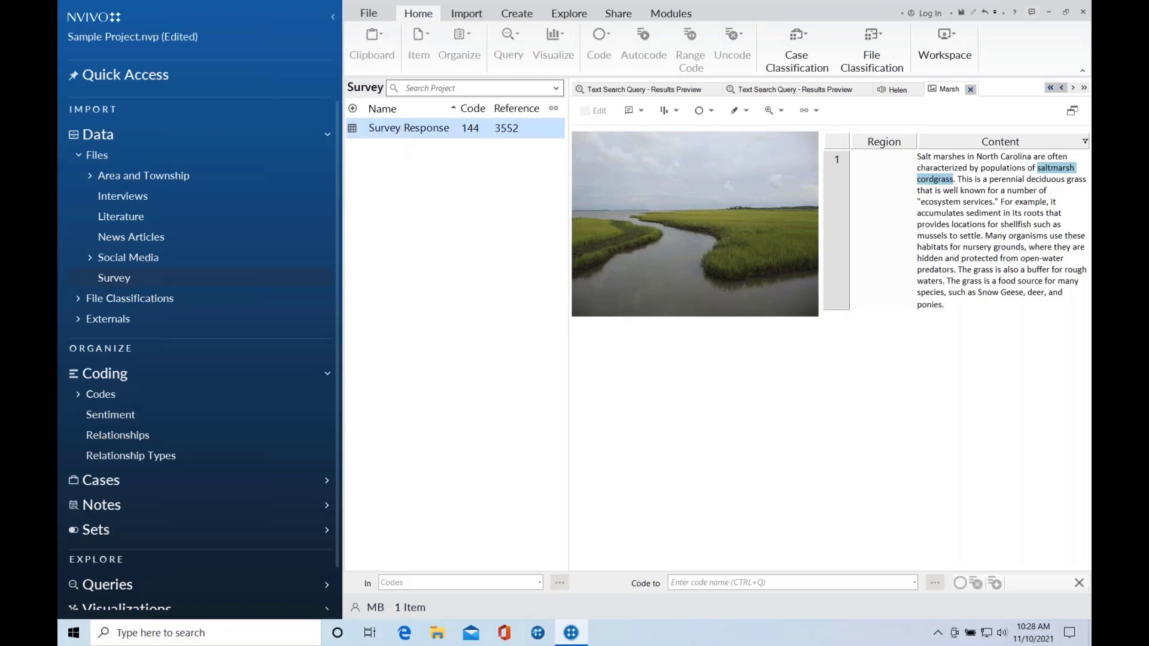
double_click(401, 129)
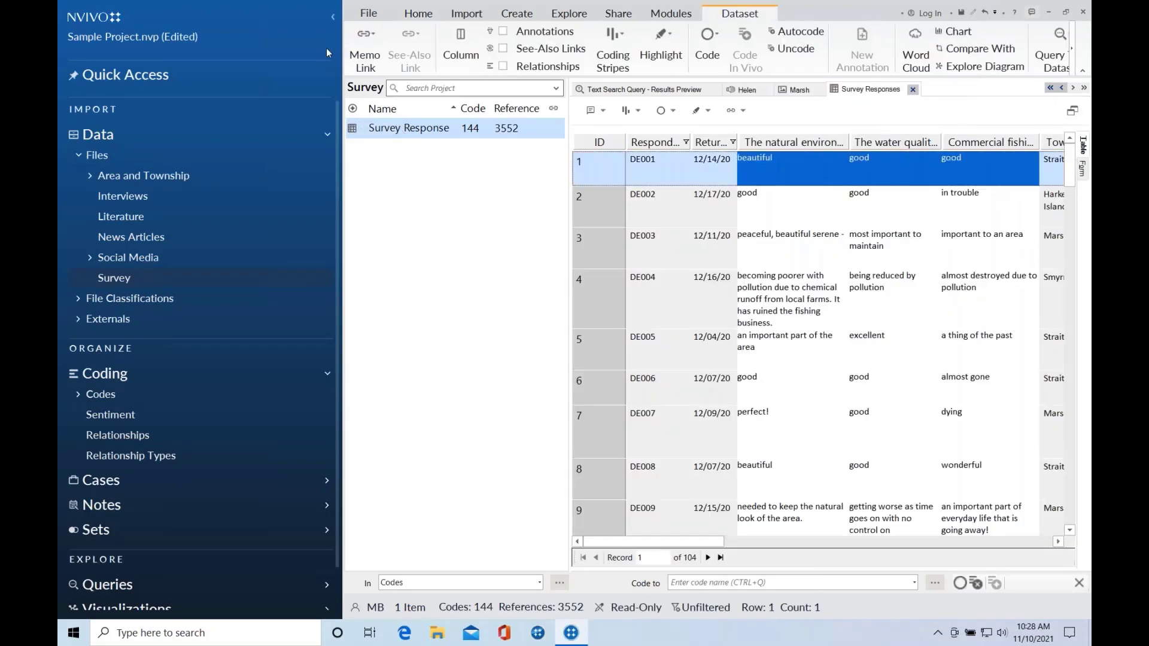
drag(344, 13, 234, 13)
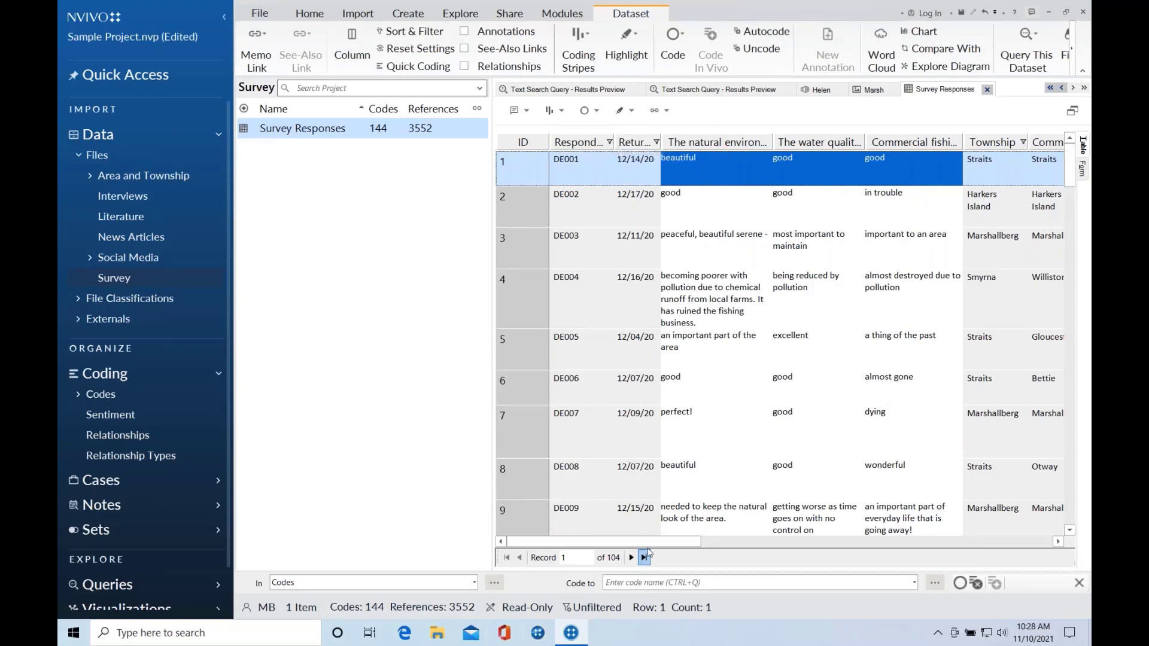
Examine the survey dataset's columns, highlighting the natural environment and water quality questions in turn.
drag(664, 541, 616, 543)
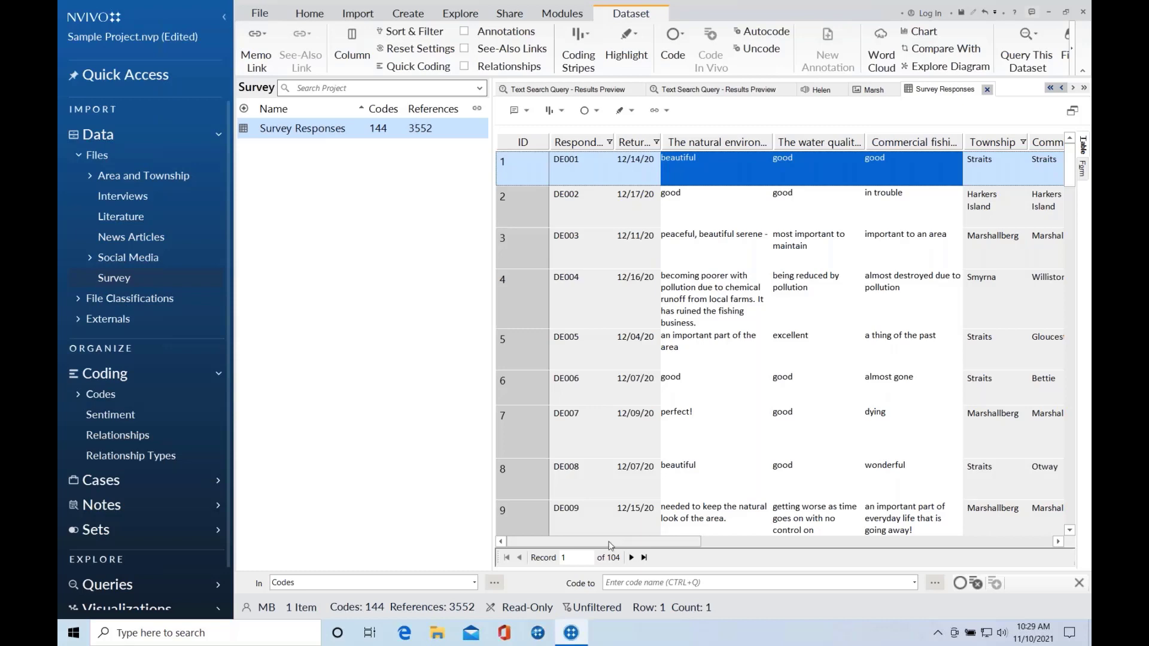
drag(612, 543, 584, 547)
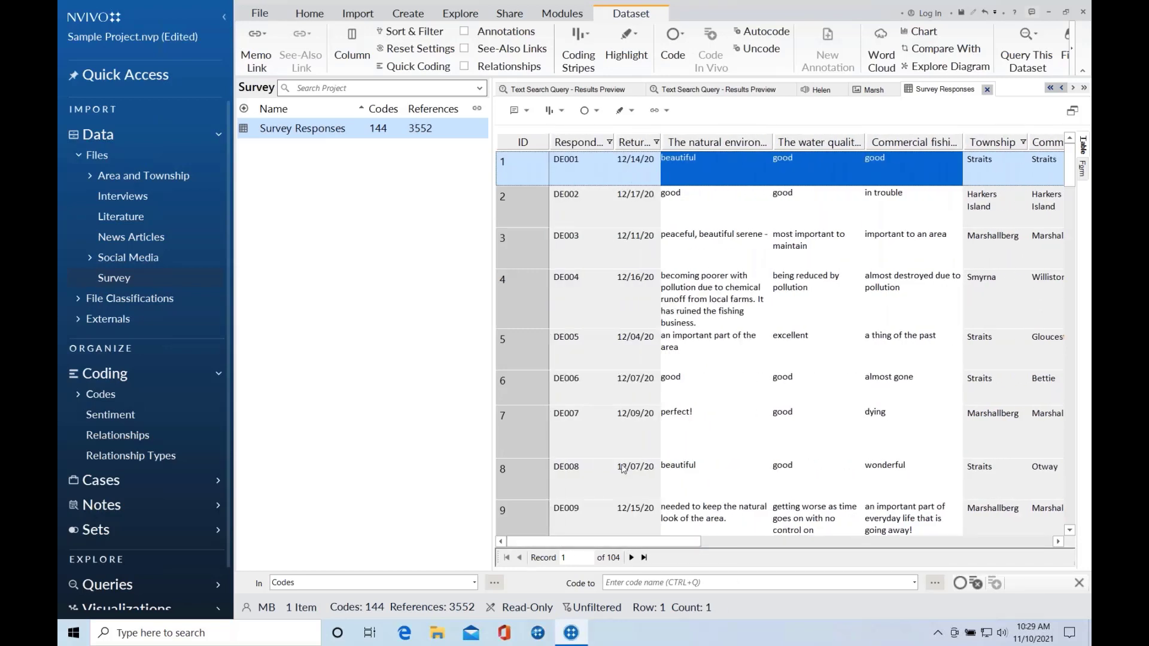
drag(653, 542, 759, 545)
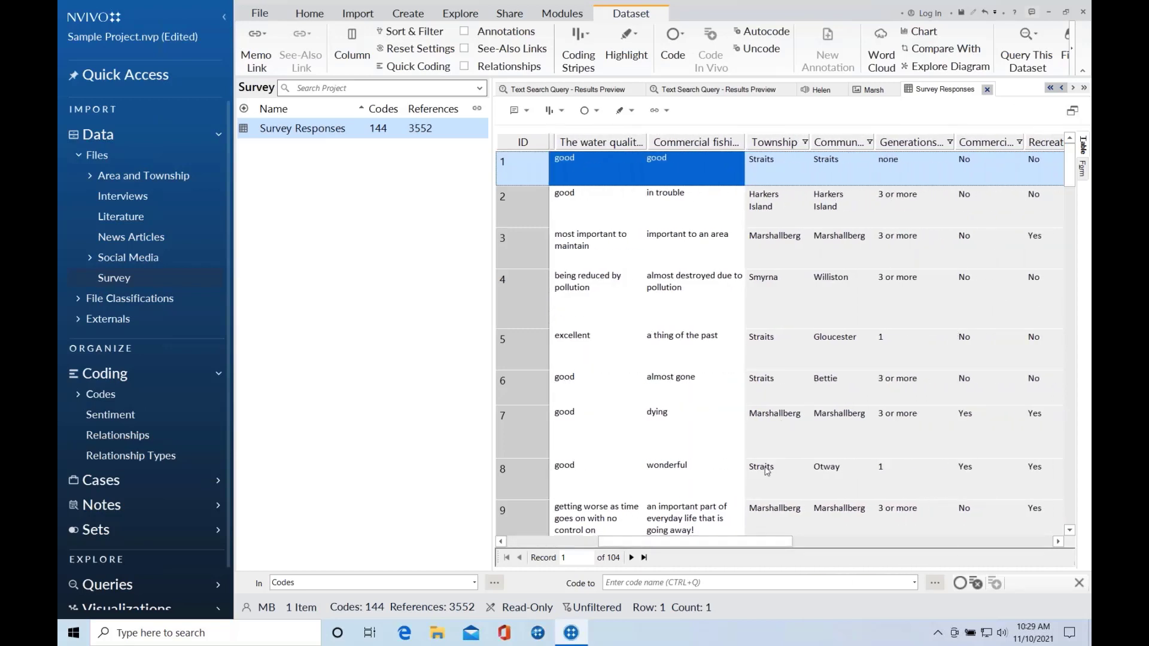
drag(736, 544, 684, 546)
click(594, 193)
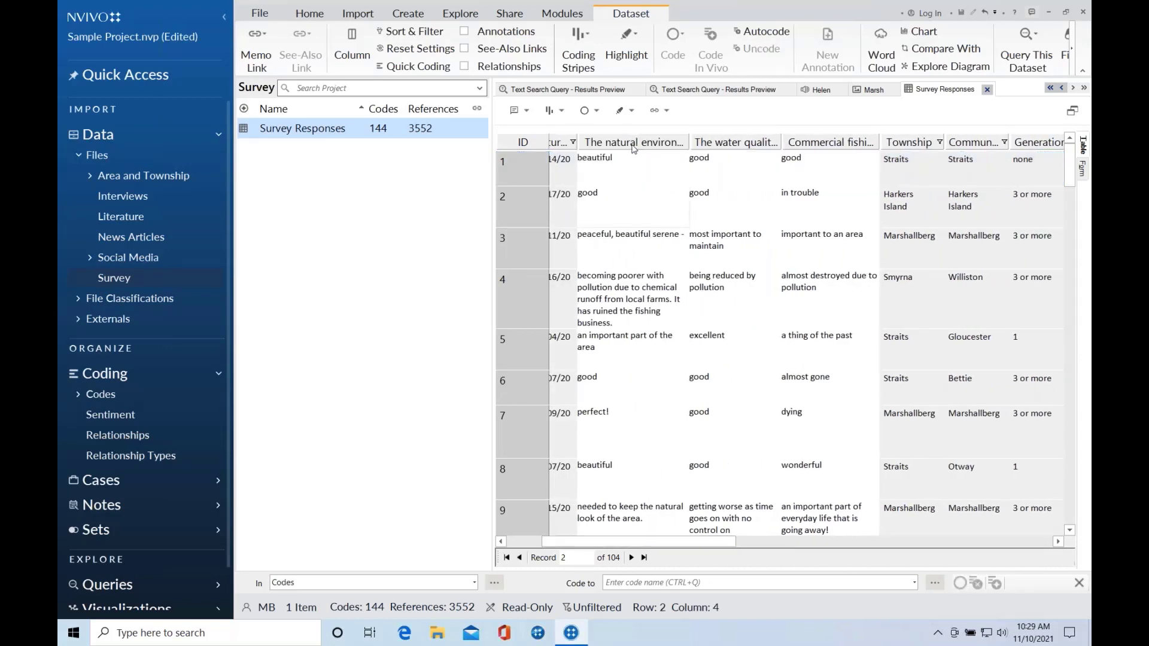
click(634, 143)
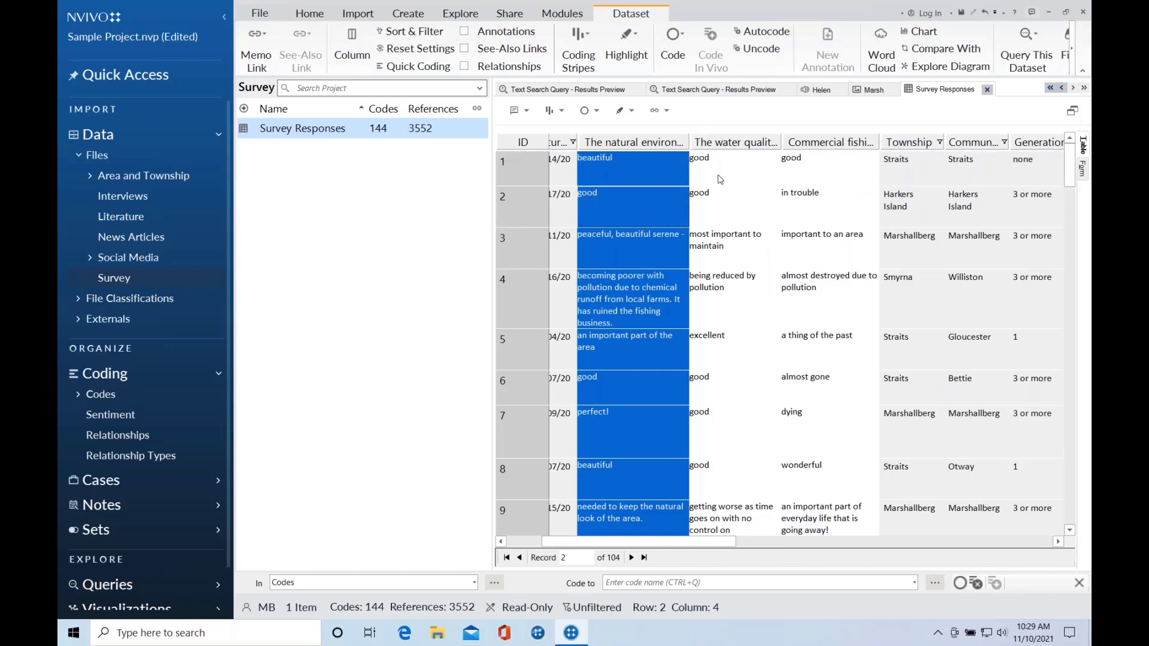
click(731, 145)
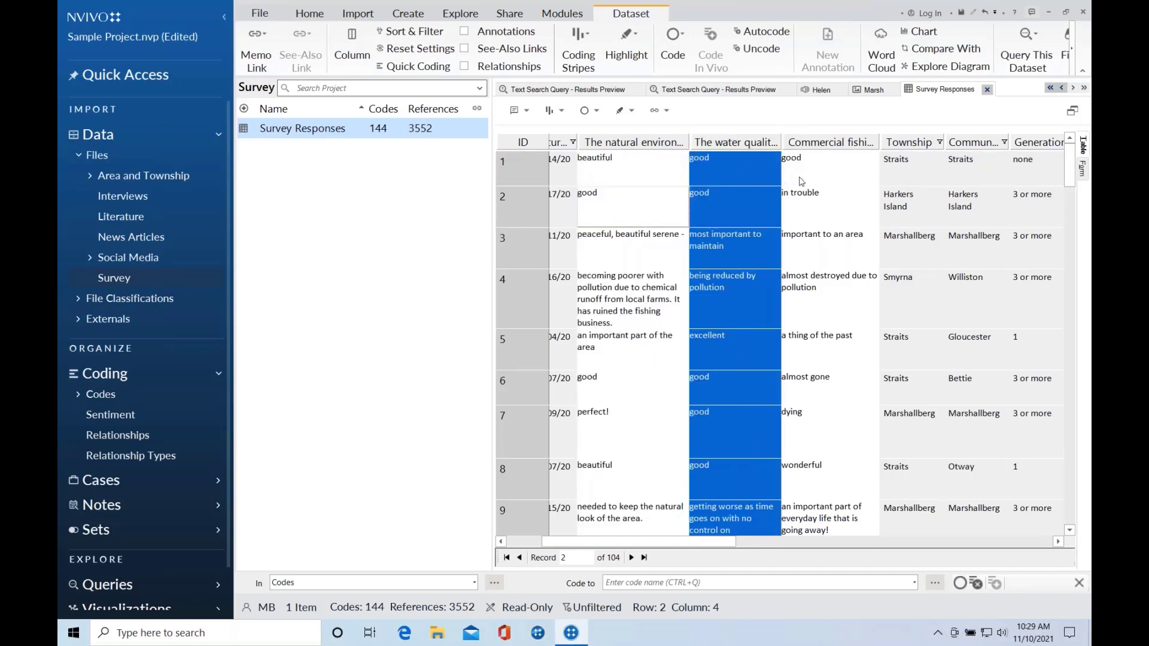
Look at the natural environment answers in rows 3 and 4 and highlight the full row 4 response about pollution.
click(648, 257)
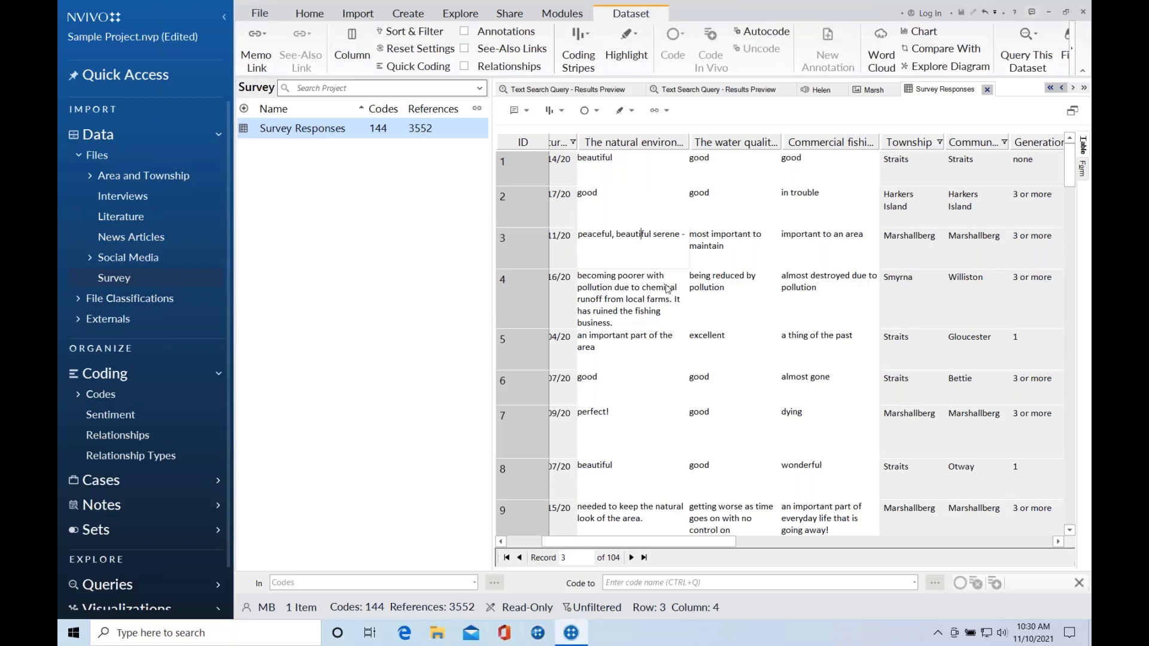
click(606, 237)
click(621, 327)
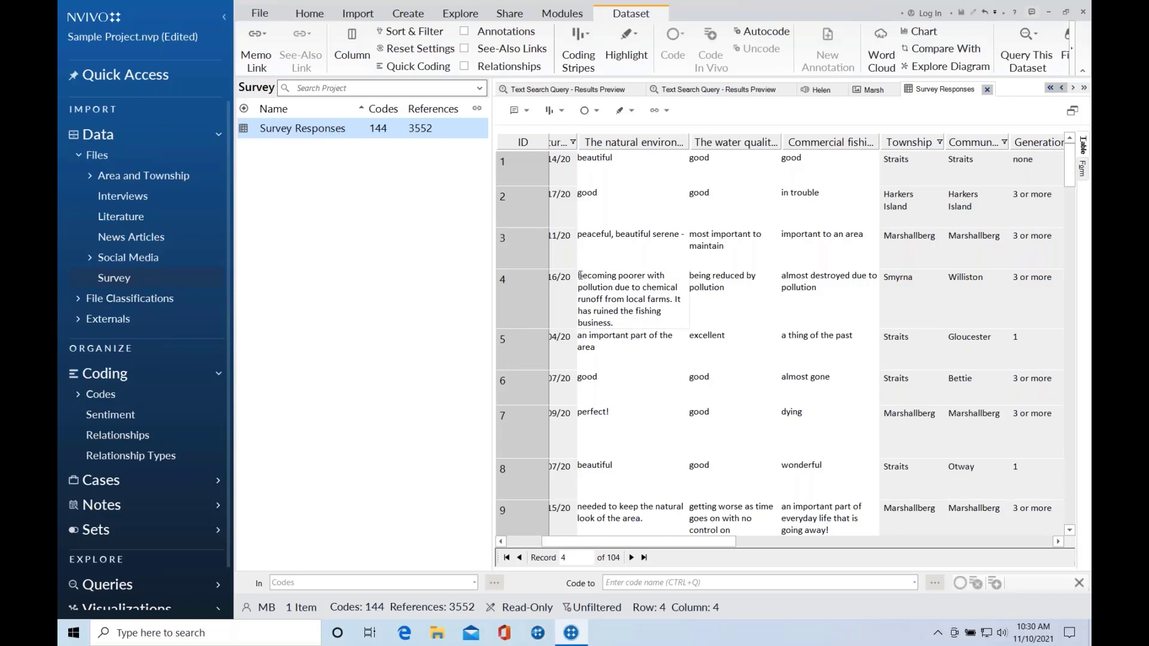
drag(580, 273, 621, 323)
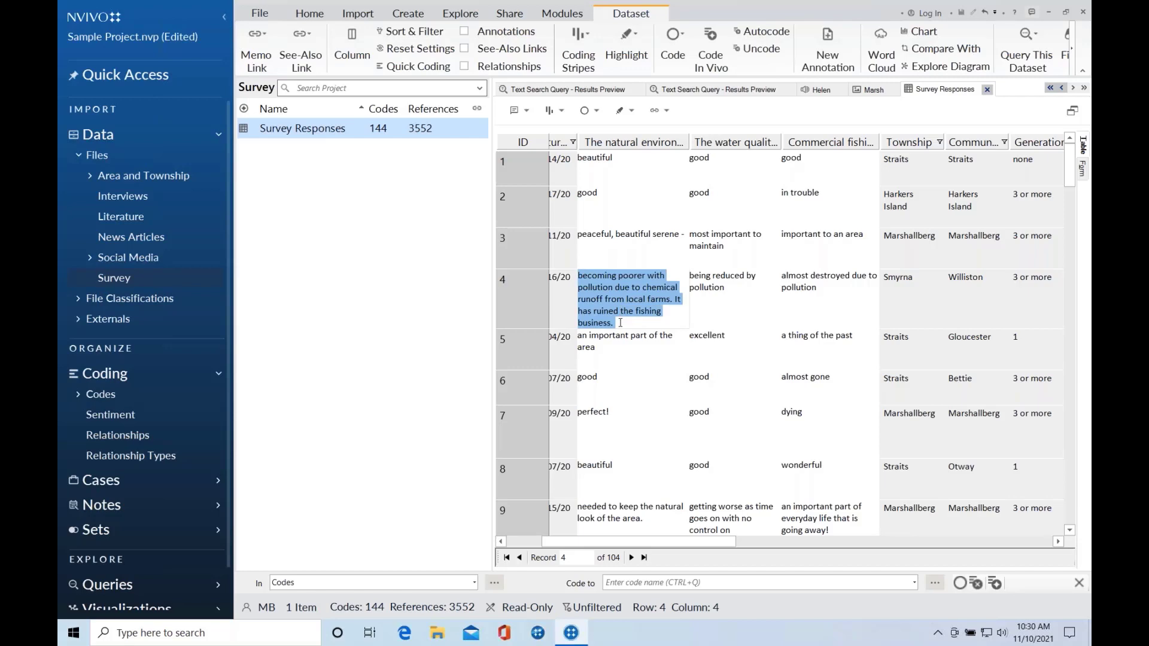
List the project's codes beside the dataset and expand the Natural environment code to show its child codes.
click(90, 398)
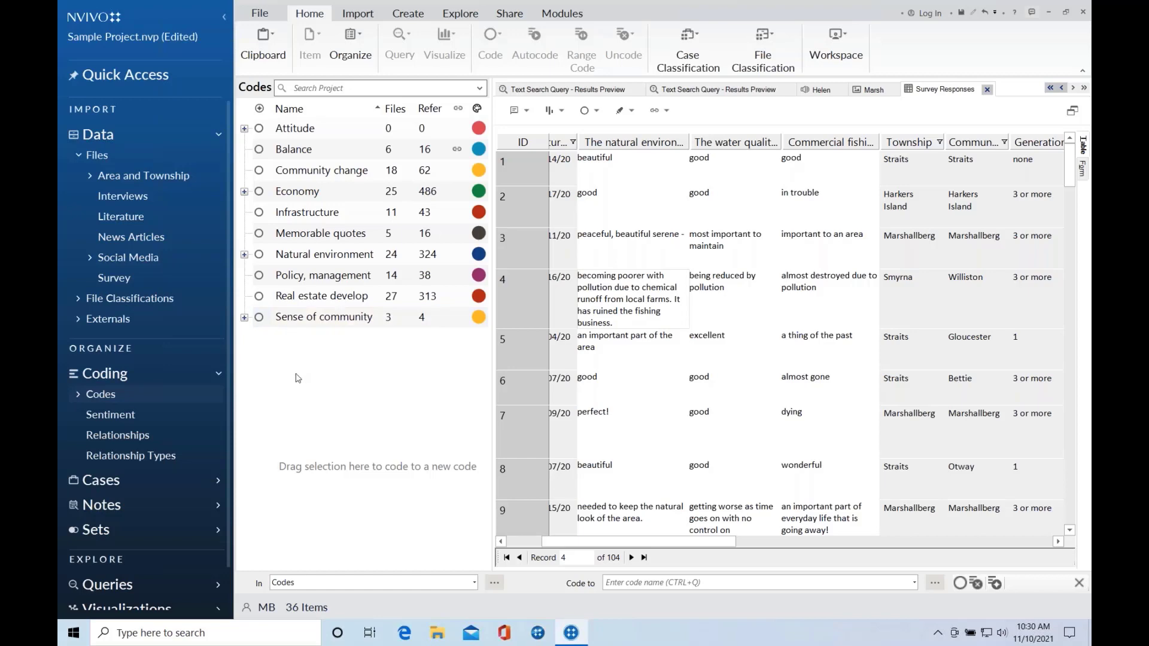
click(618, 312)
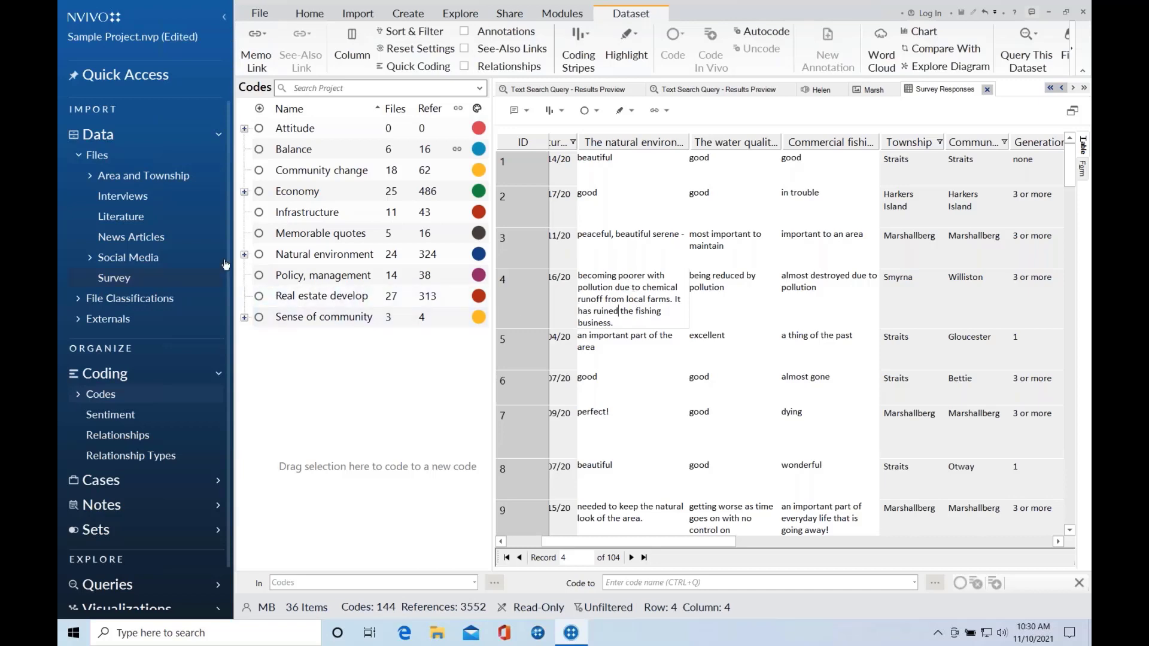
click(244, 255)
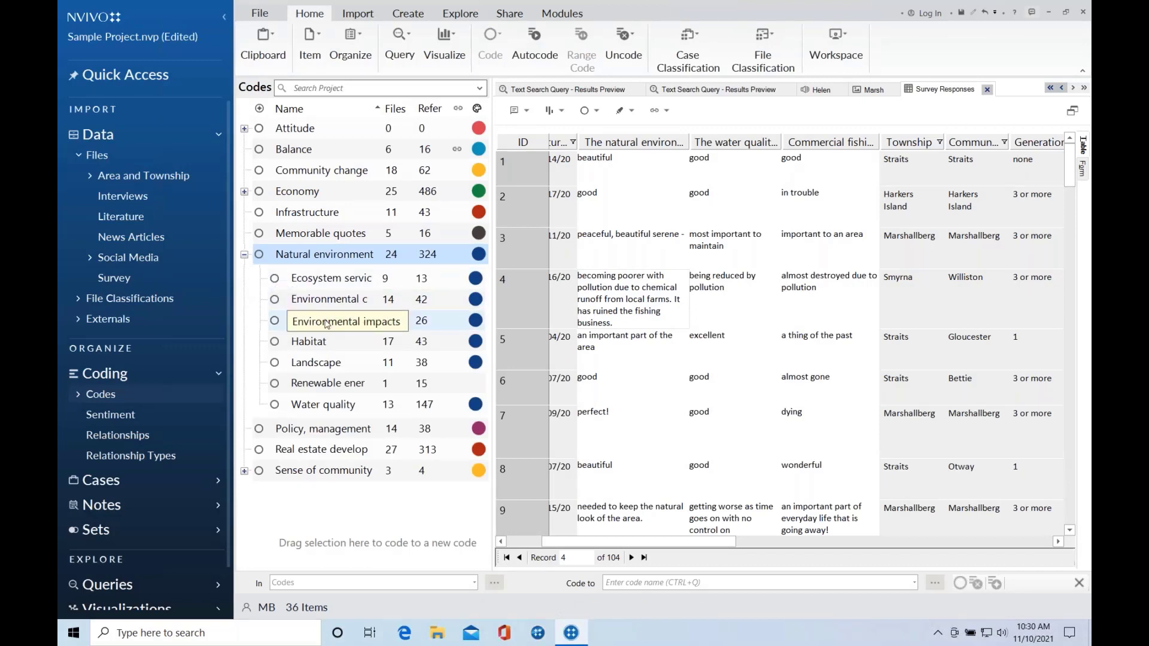
Code the whole natural environment answer in row 4 to Environmental impacts under Natural environment.
click(617, 300)
drag(620, 325, 585, 277)
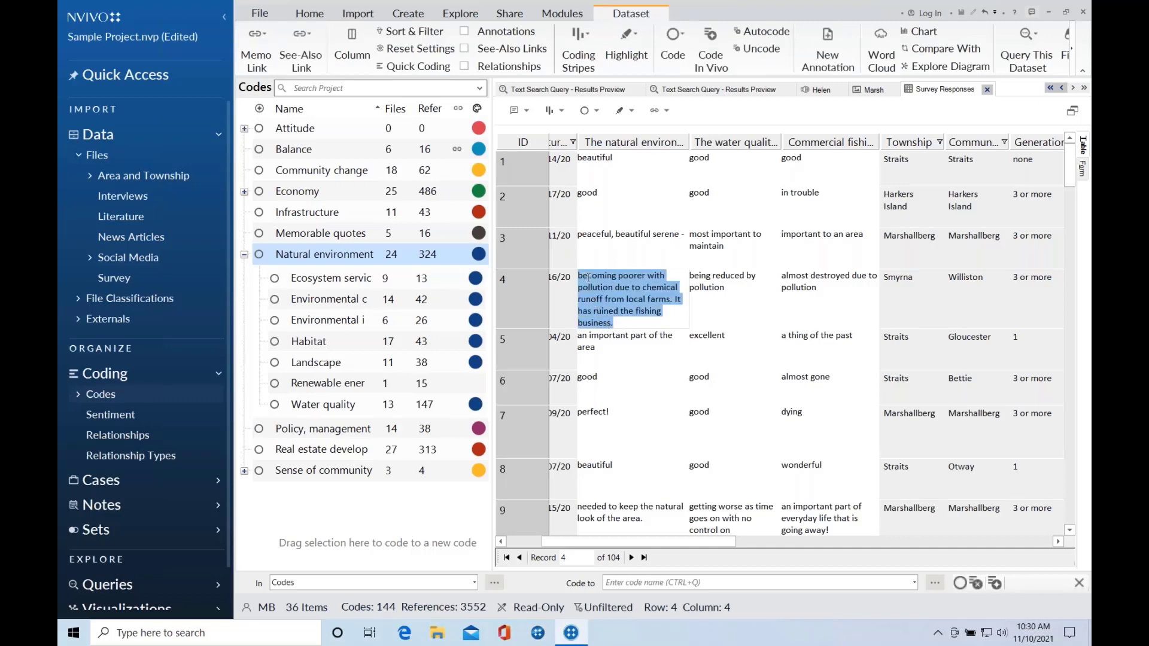
right_click(592, 279)
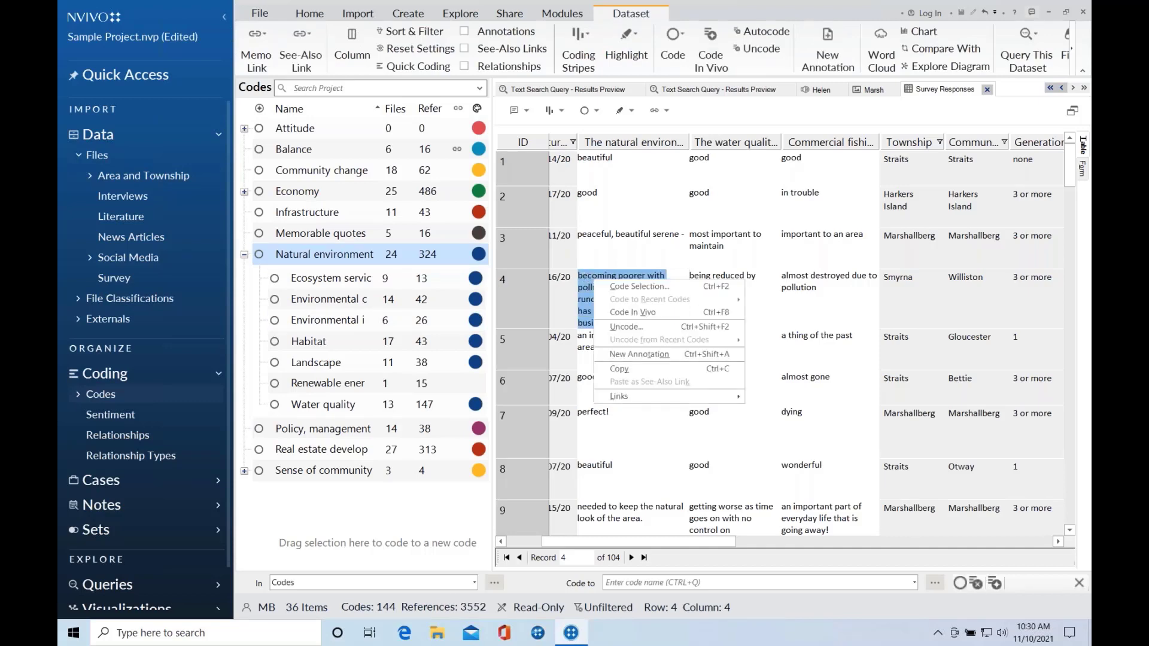
click(606, 286)
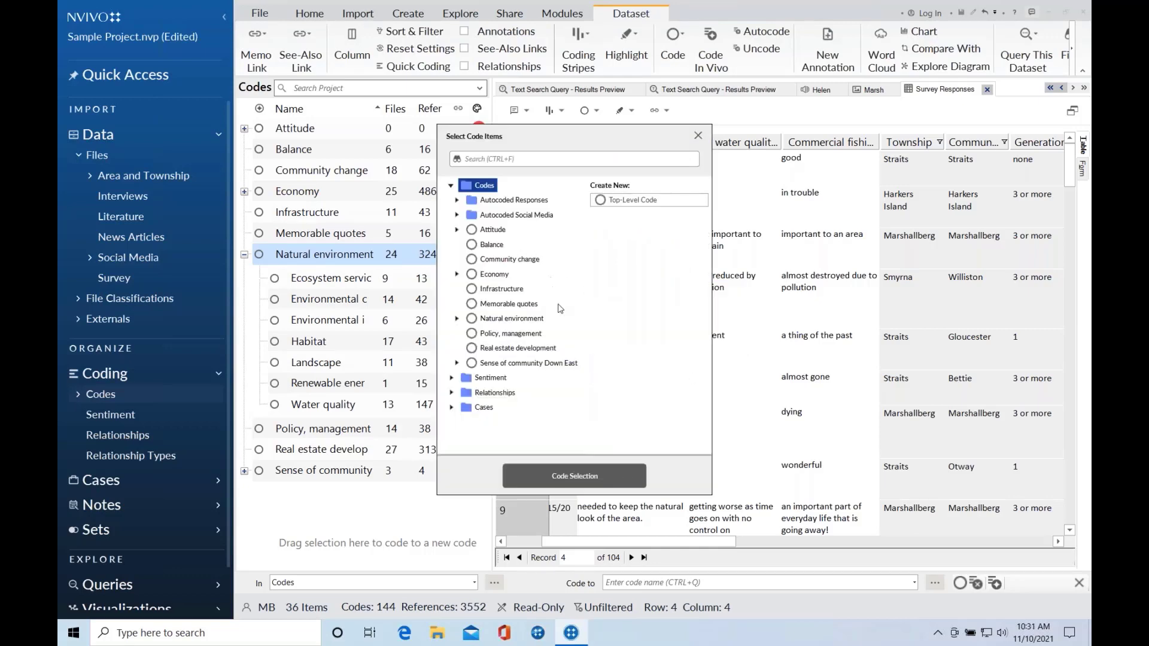
click(456, 318)
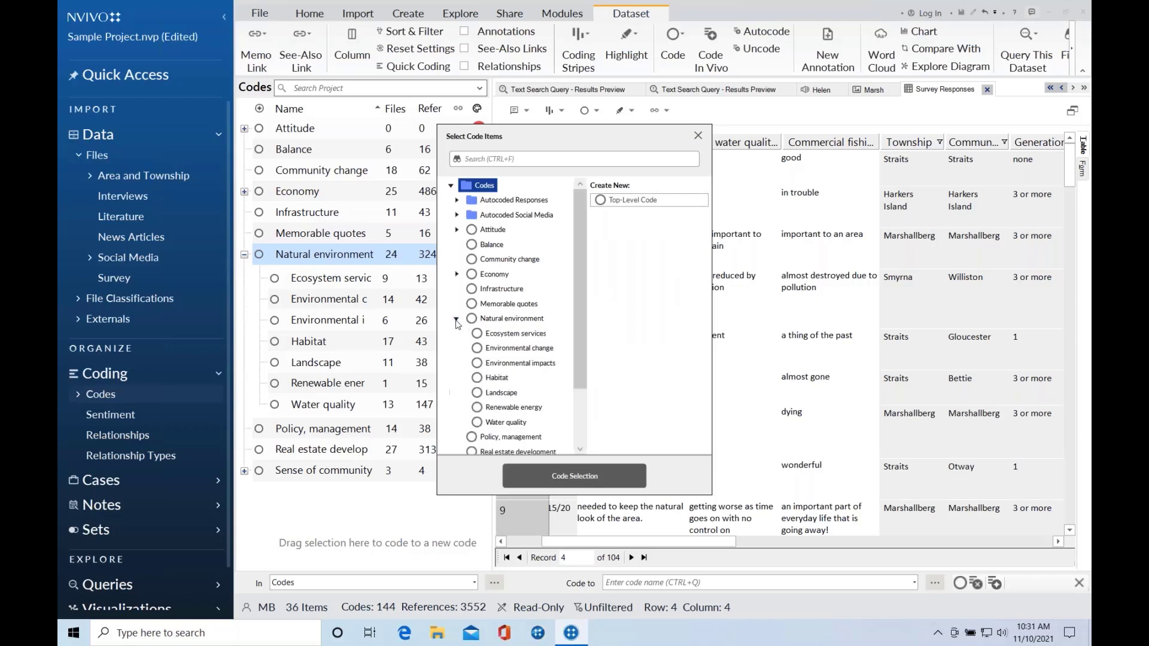
click(512, 363)
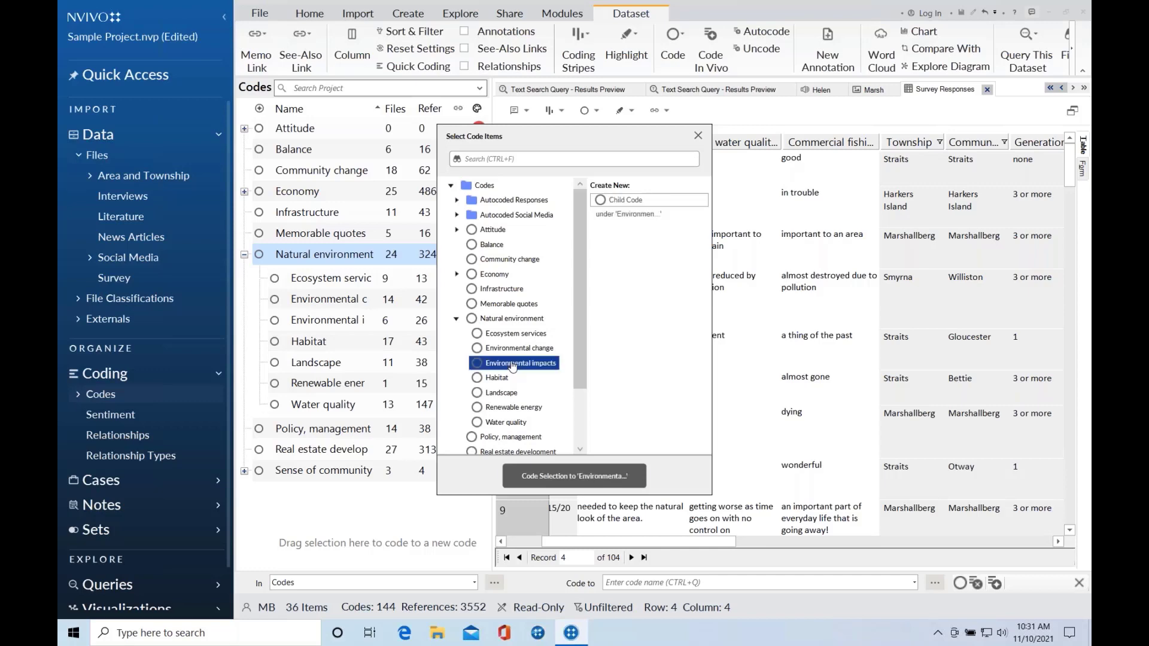
click(583, 482)
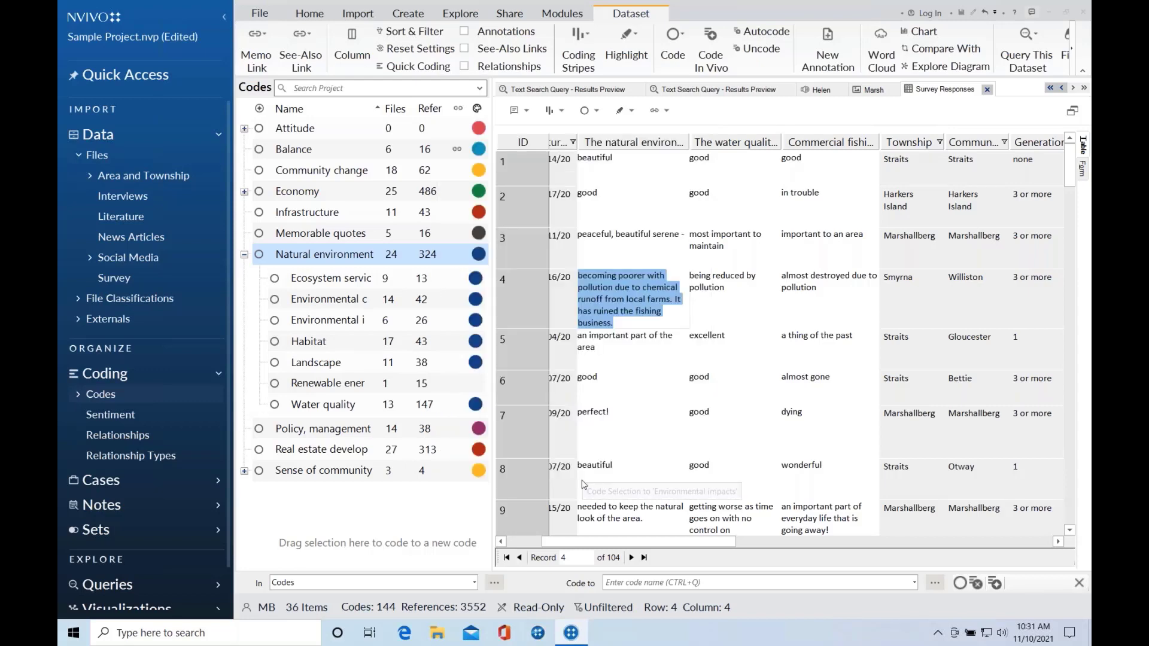
click(648, 354)
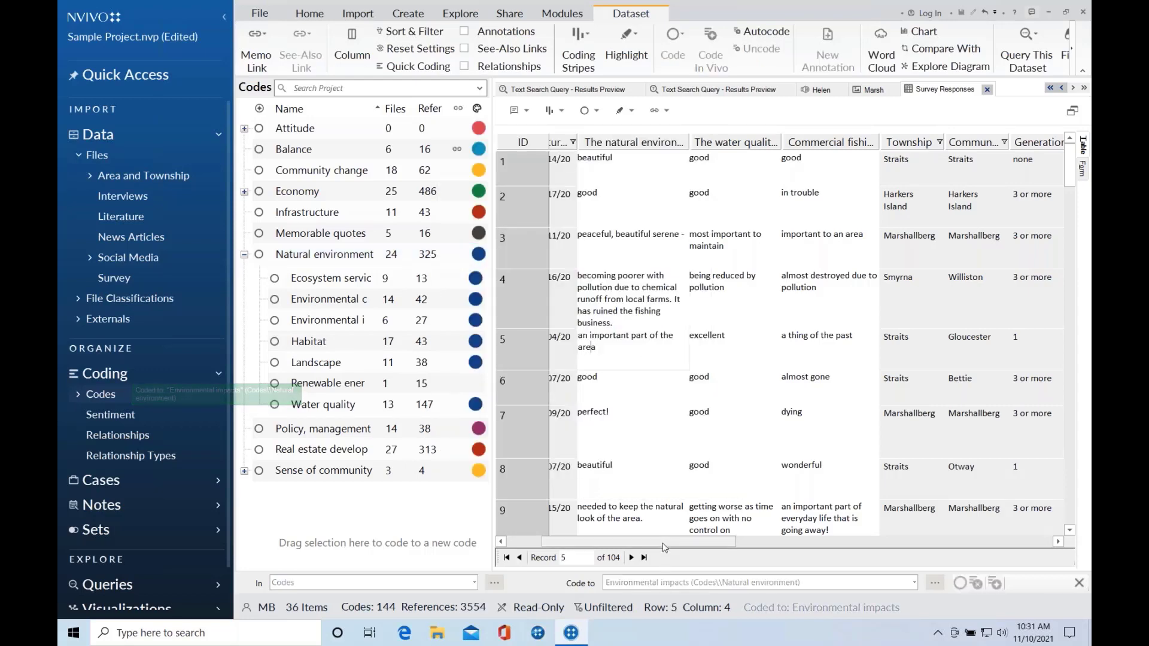
Select record 3, switch the dataset to form view and review the respondent's answers down to the education level.
drag(662, 542, 663, 543)
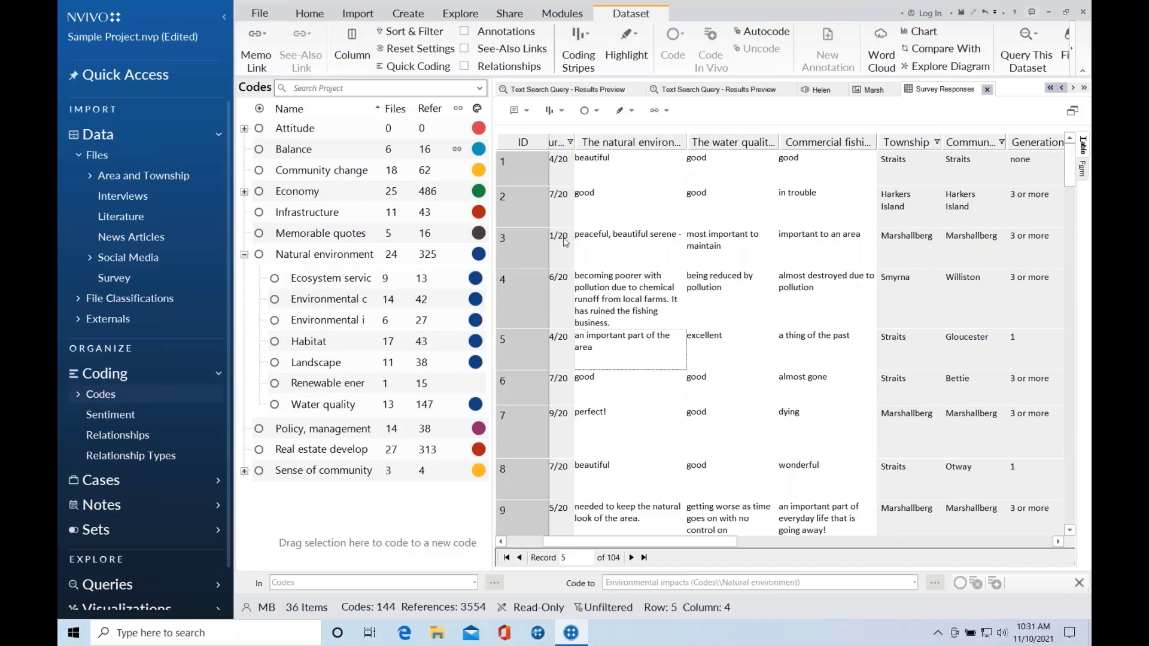
click(624, 245)
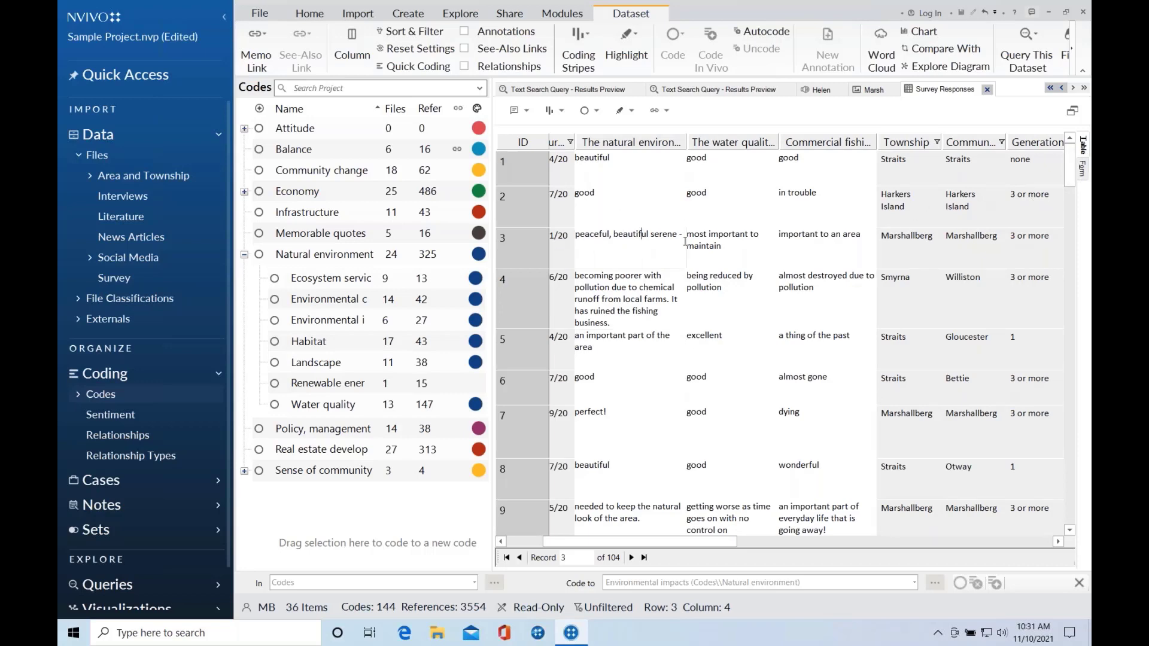
click(1084, 168)
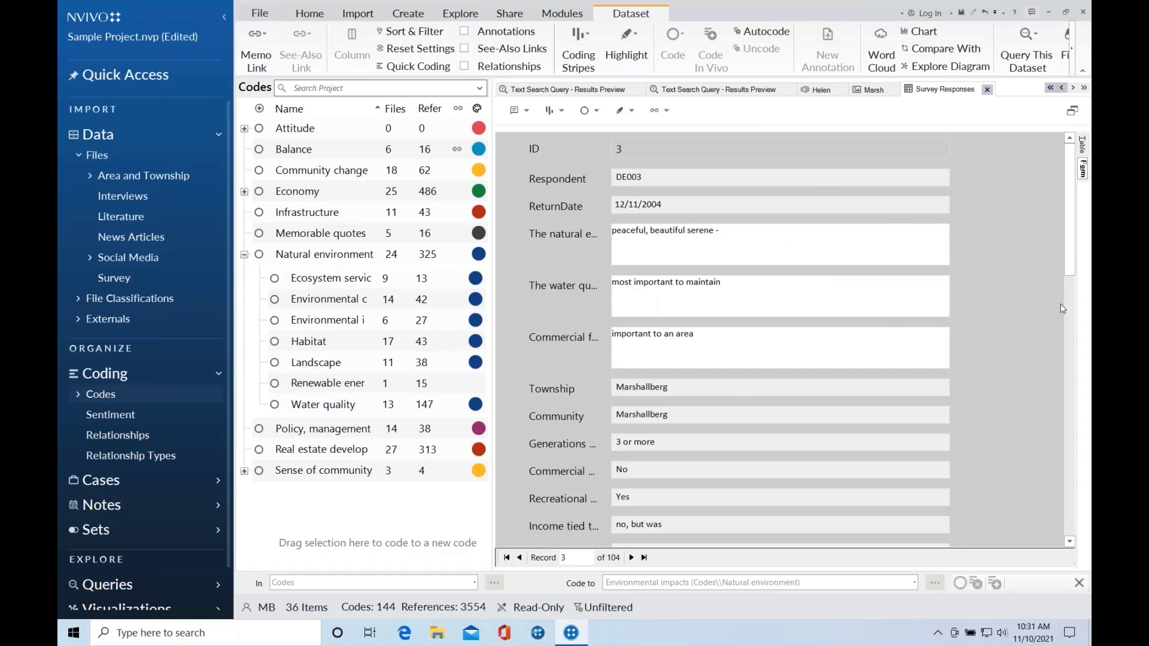
scroll(1063, 308, down, 3)
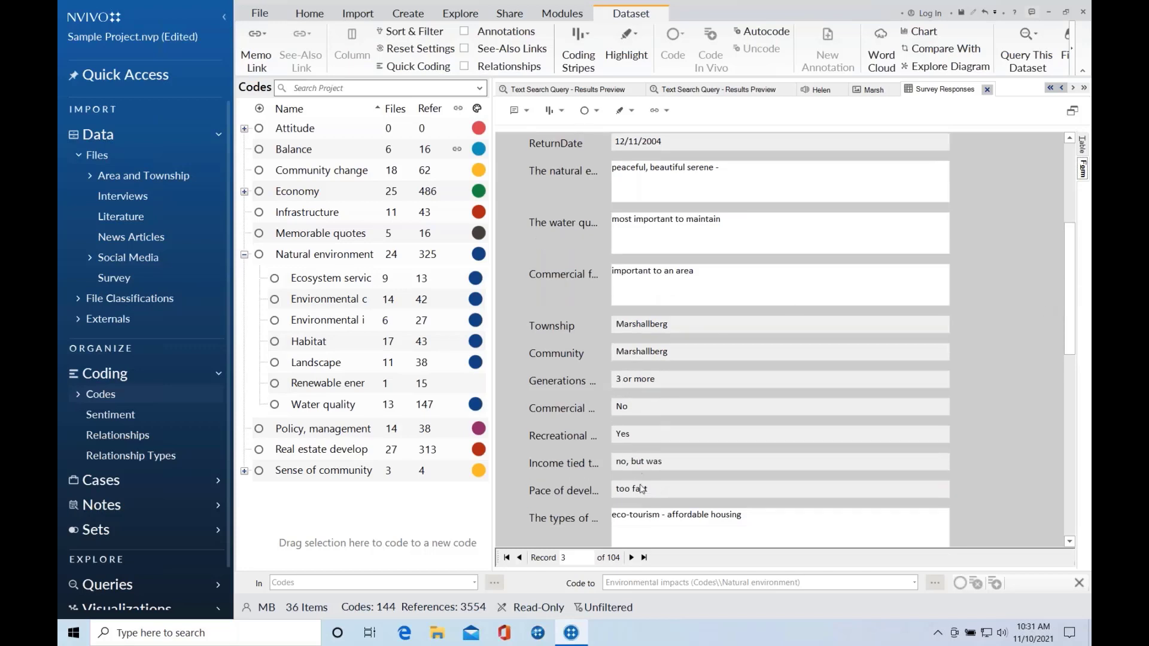
scroll(597, 463, down, 4)
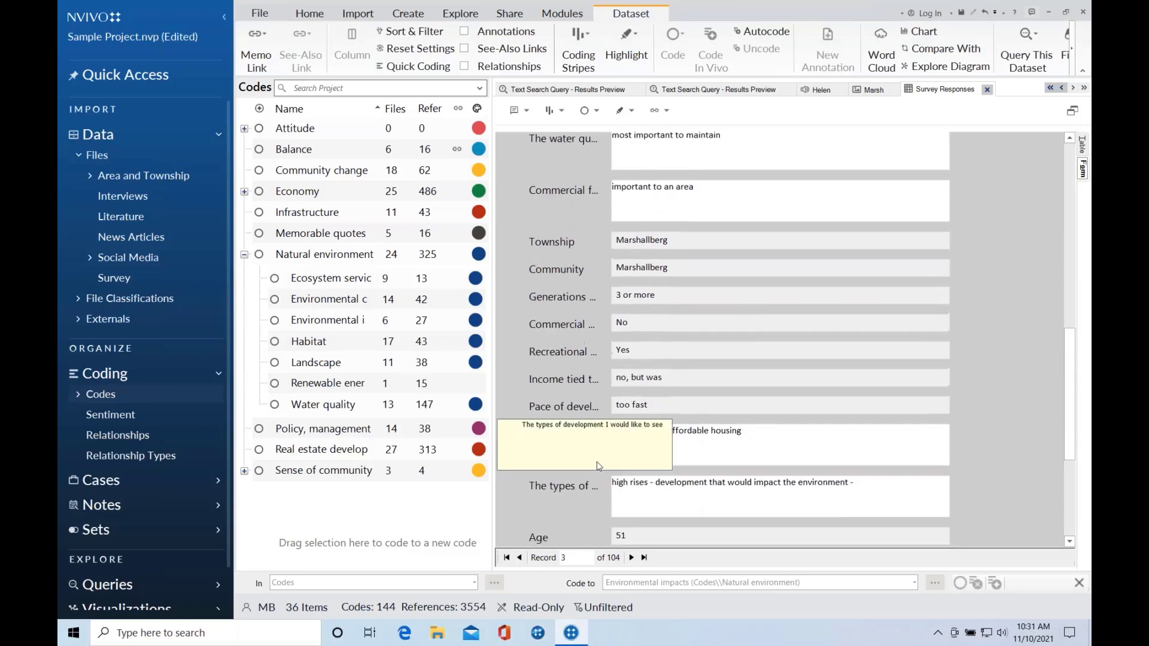
scroll(597, 462, down, 3)
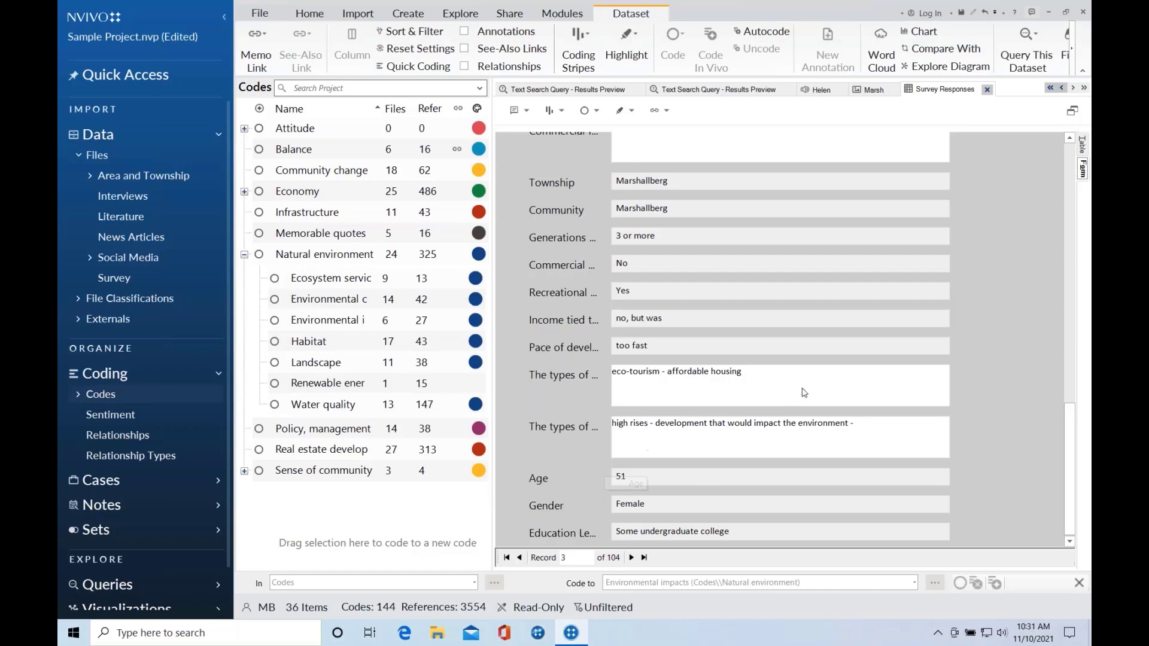
Code the whole "eco-tourism - affordable housing" answer in record 3 to a new child code Eco-Tourism under Economy > Tourism.
click(749, 372)
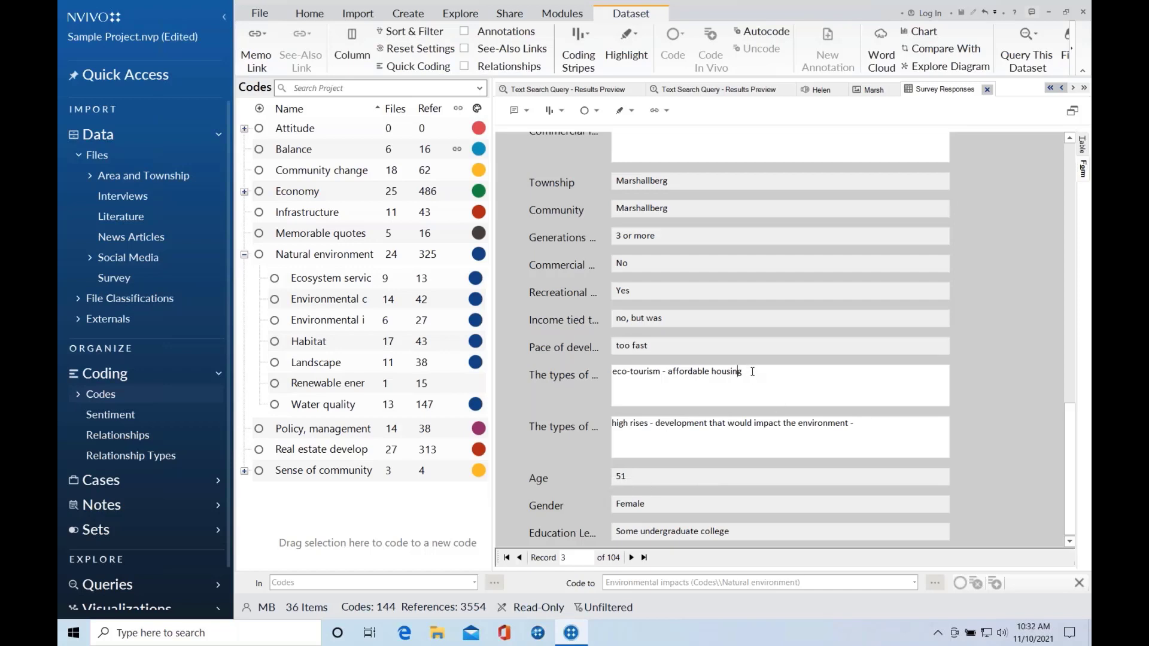
drag(749, 372, 613, 372)
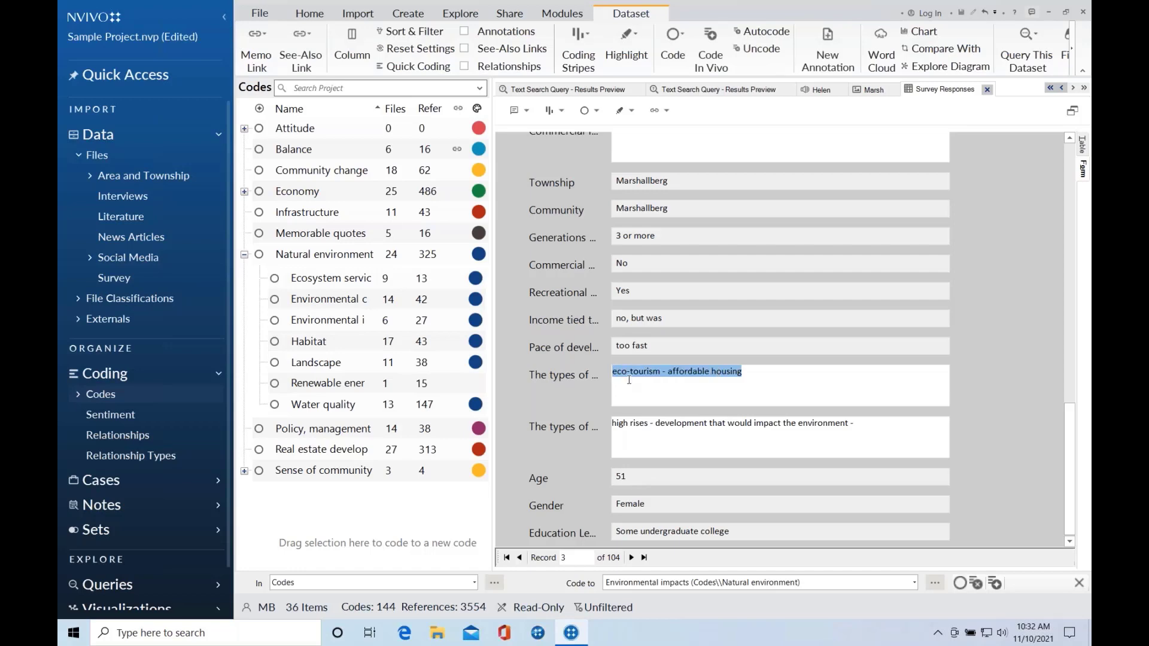
right_click(629, 380)
click(648, 378)
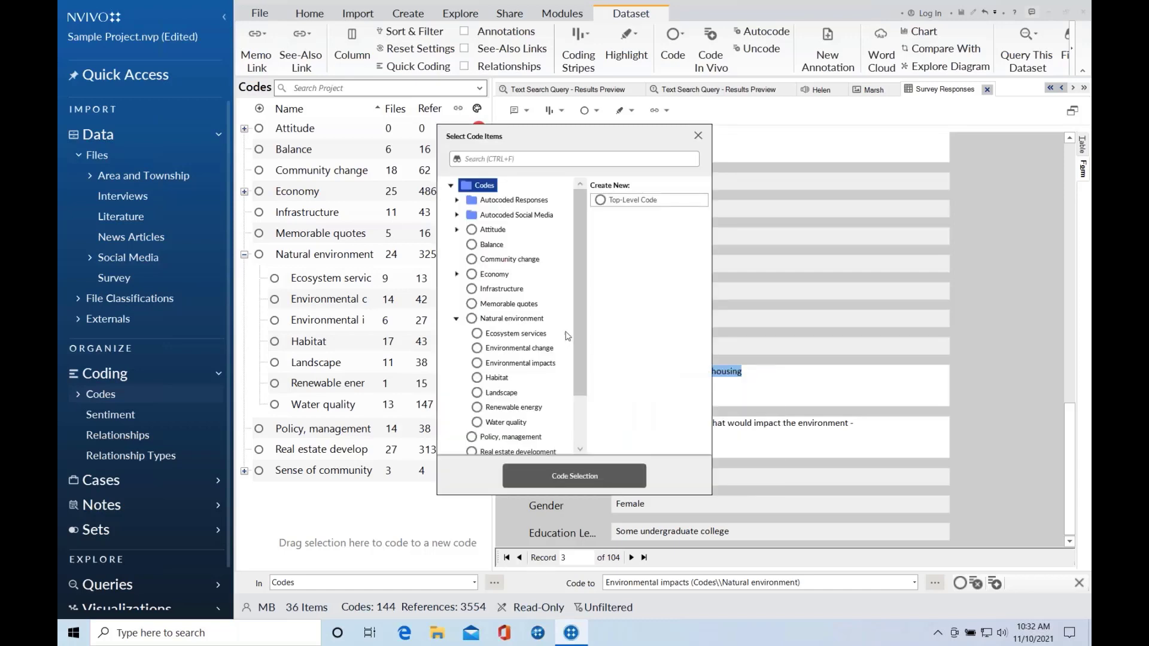
click(457, 275)
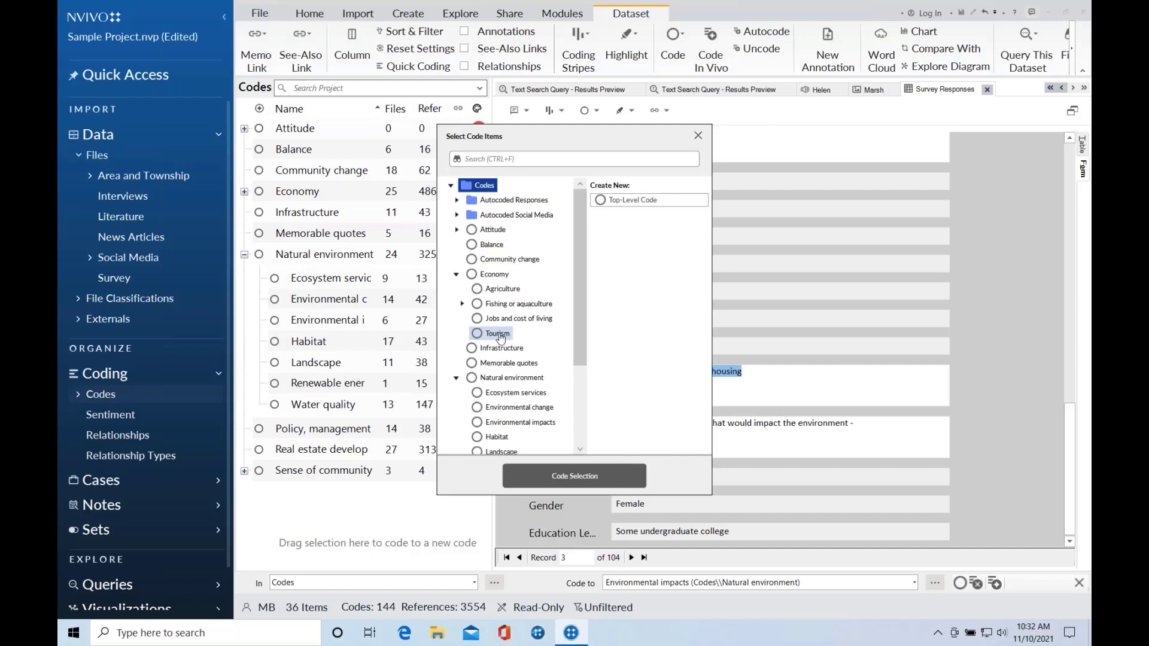
click(499, 335)
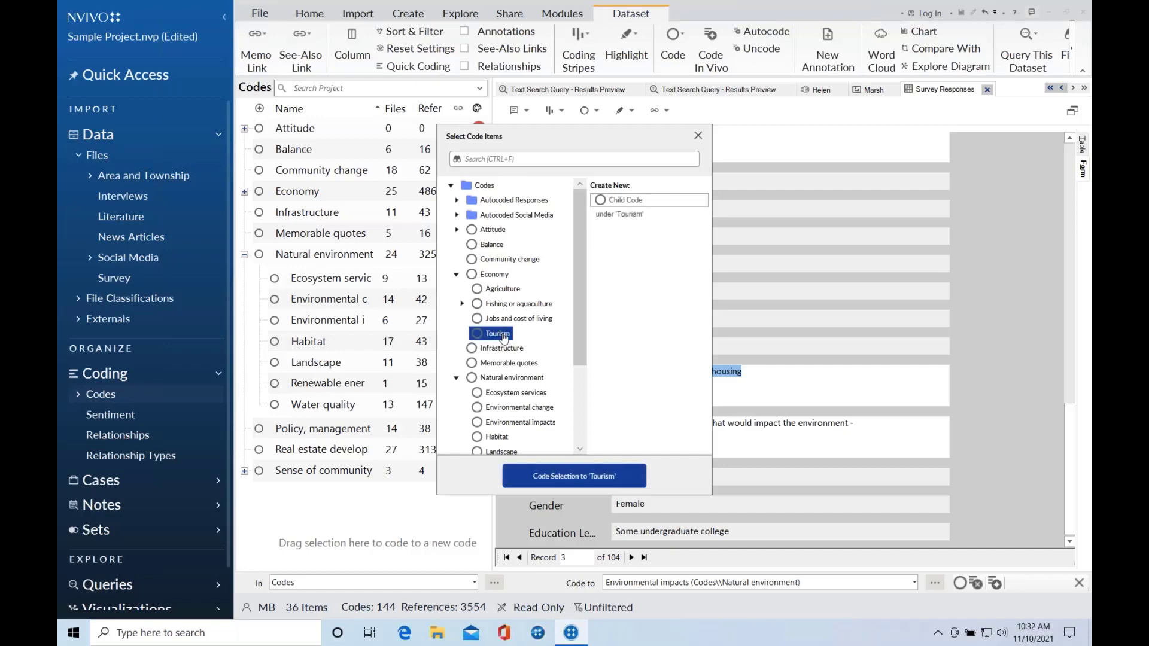
click(620, 202)
text(Eco)
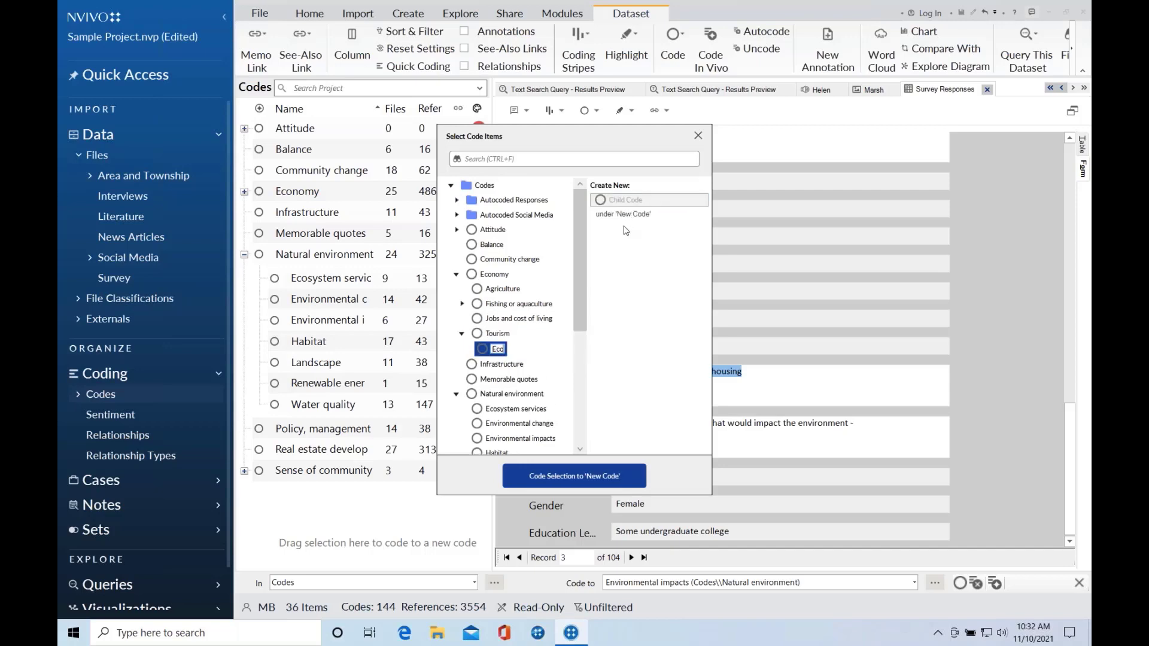
text(-Tourism)
click(577, 477)
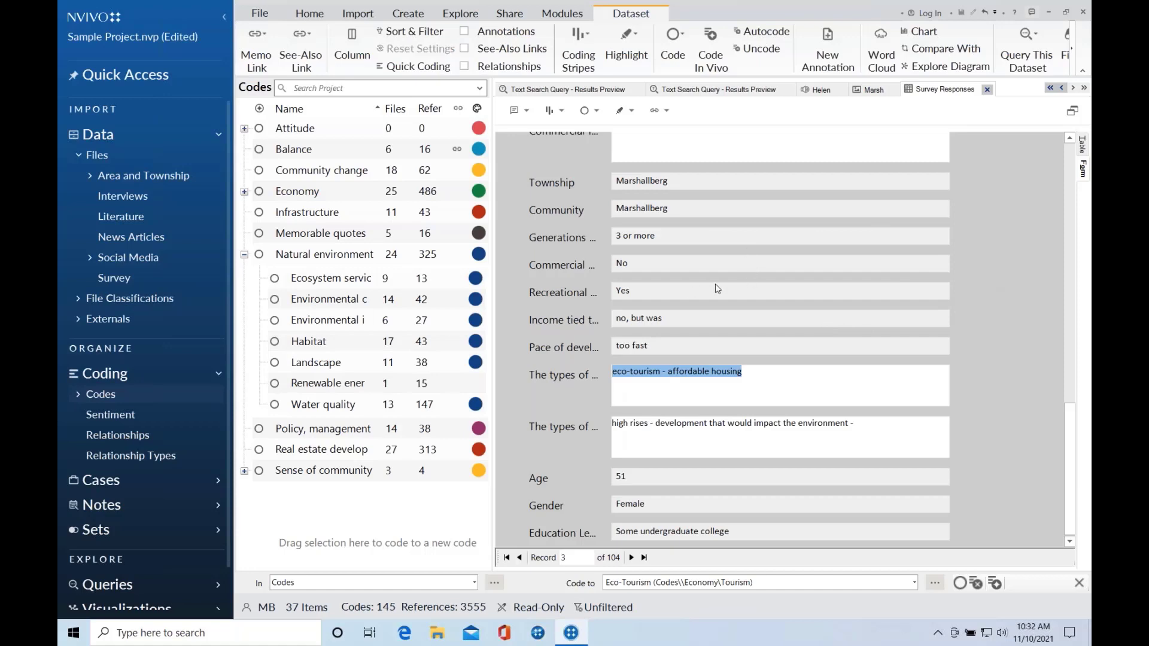
List the People cases and expand Interview Participants to show the individual participant cases.
scroll(717, 289, up, 1)
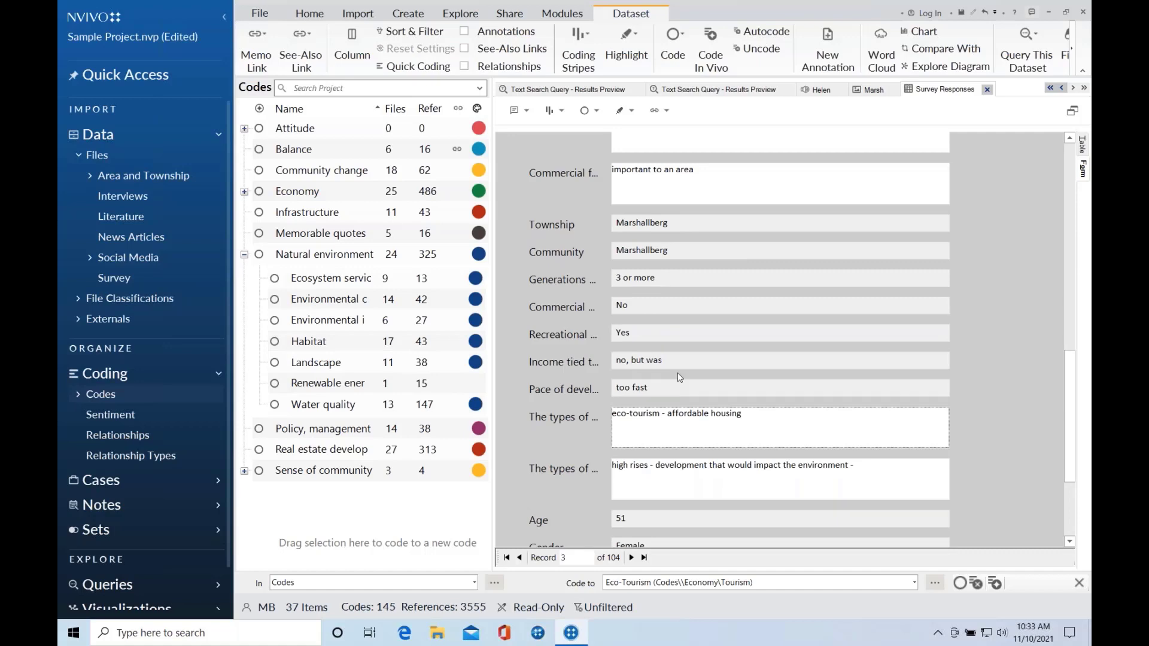
scroll(679, 377, down, 1)
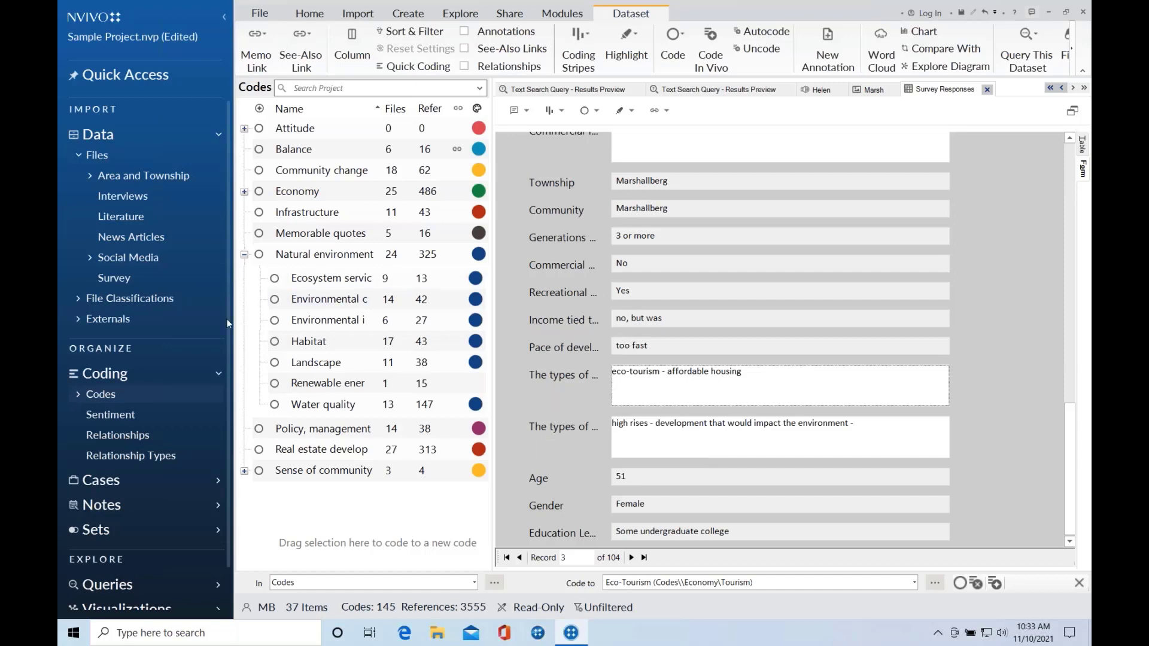
scroll(189, 325, down, 1)
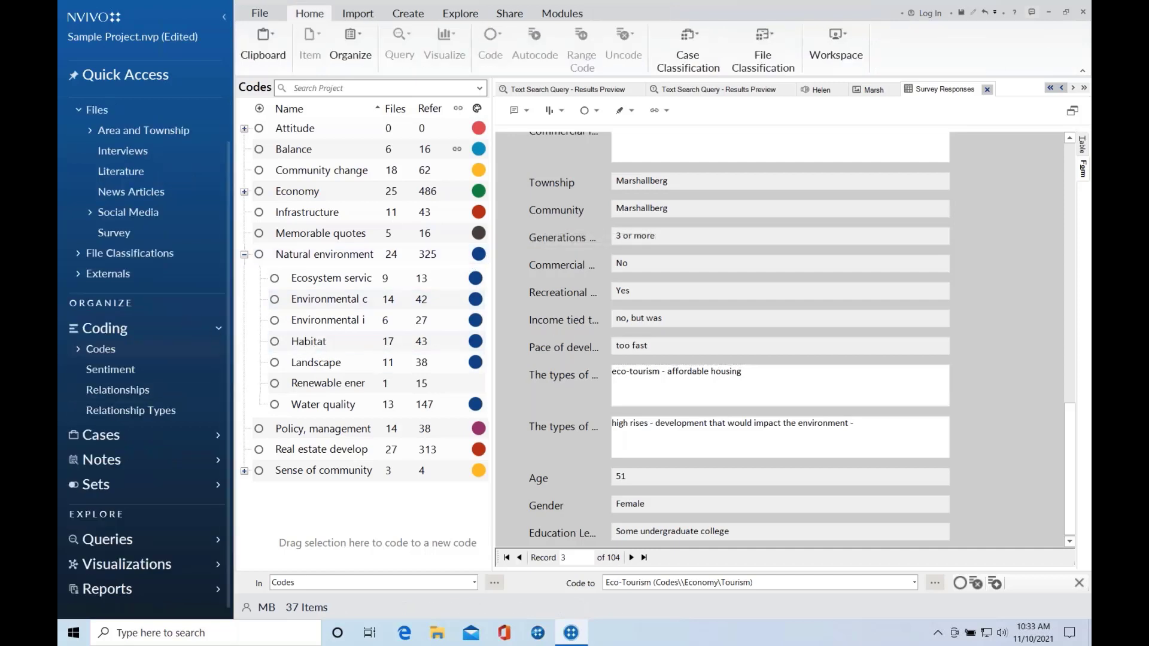
click(102, 435)
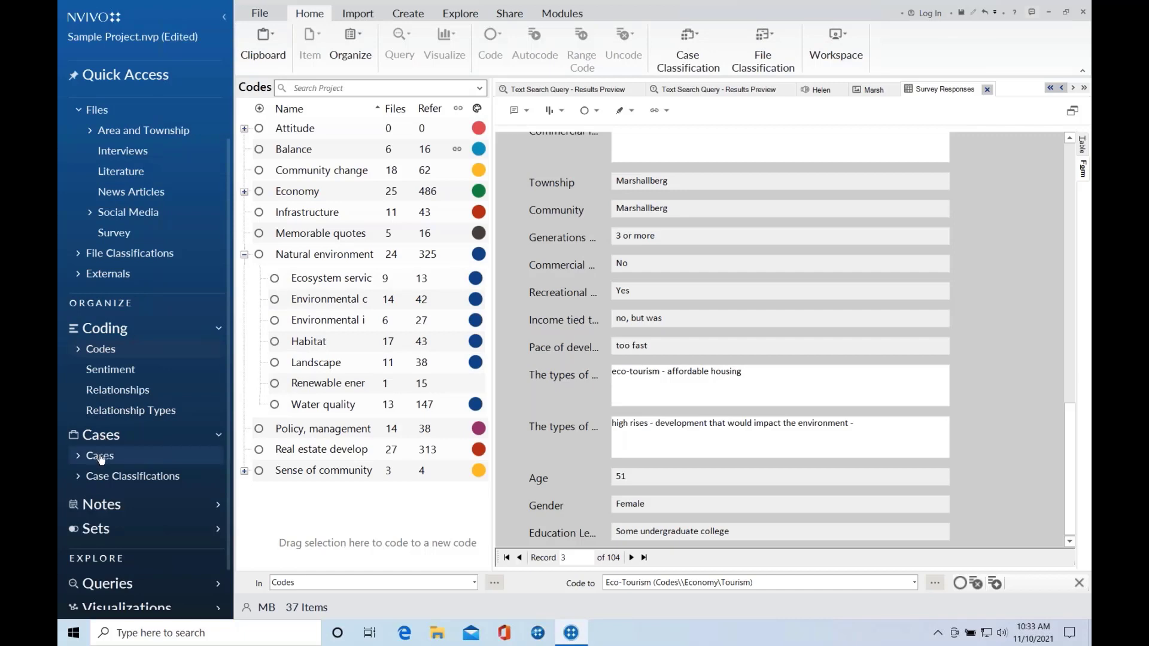
click(101, 457)
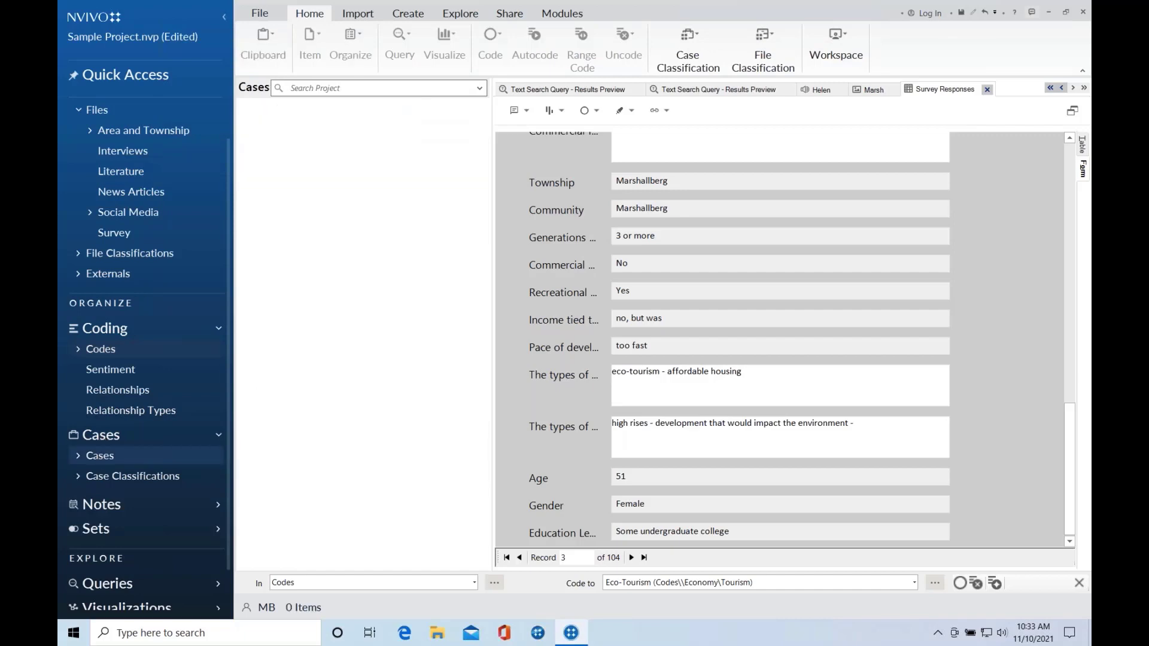
click(79, 456)
click(123, 482)
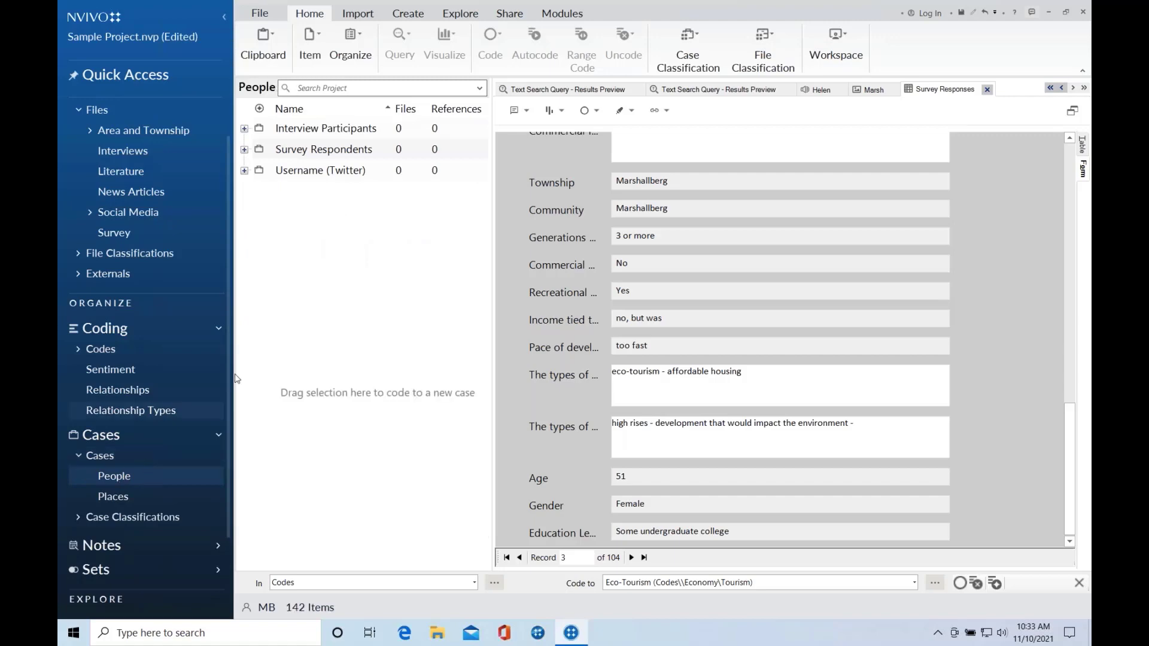
click(244, 149)
click(244, 129)
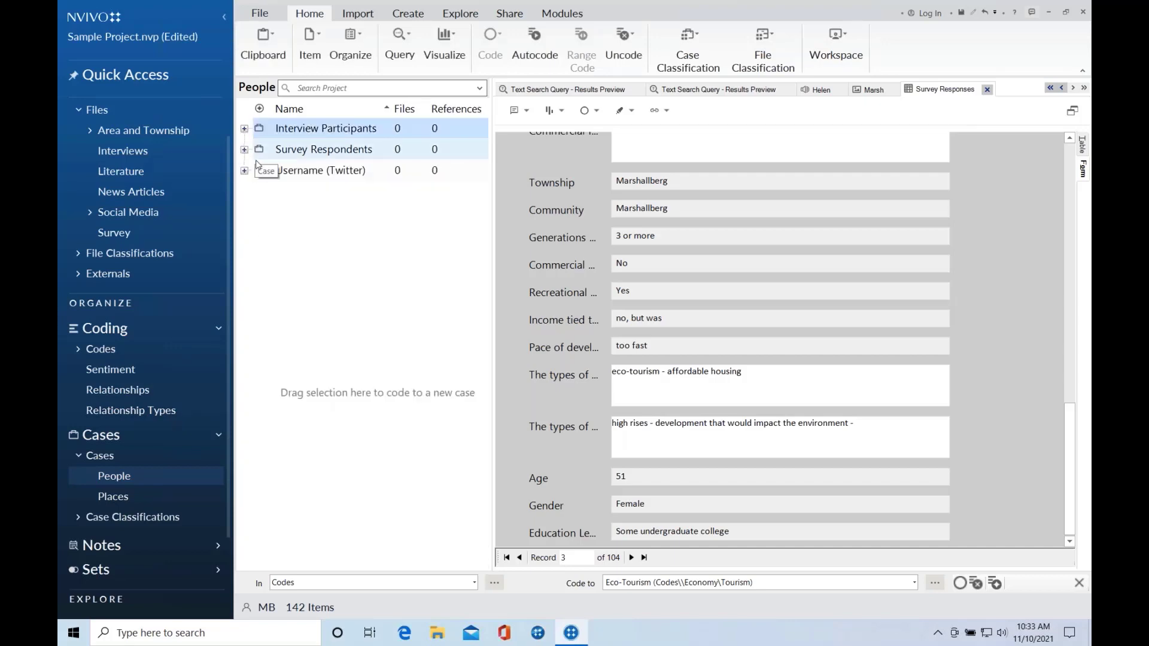
click(244, 129)
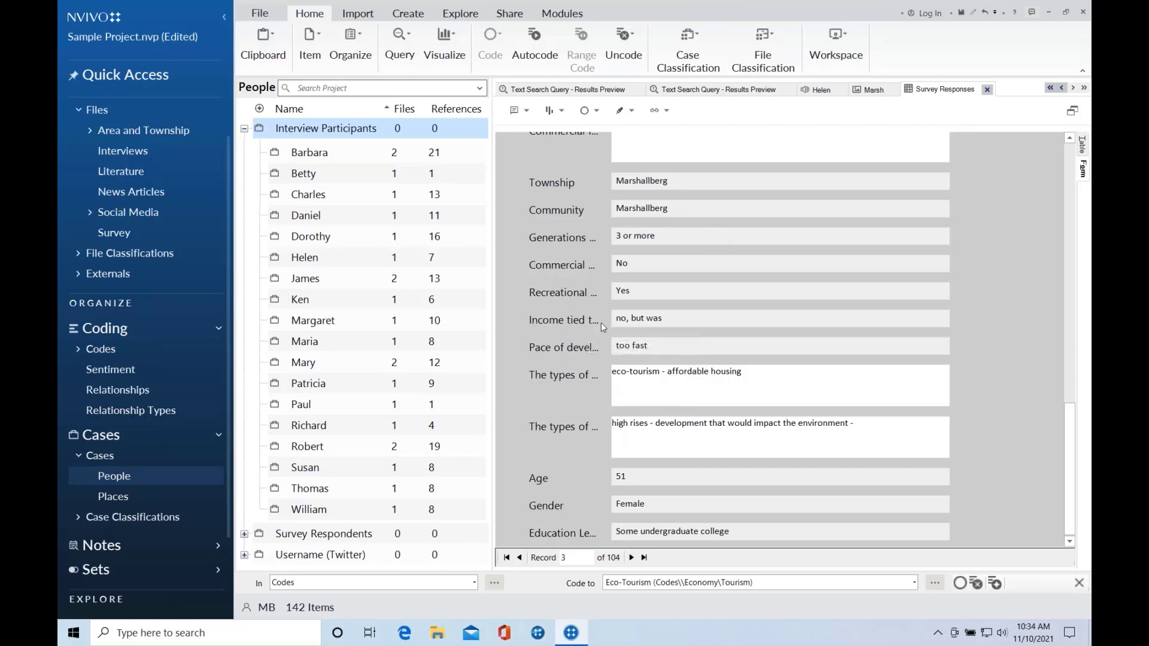
scroll(601, 323, up, 1)
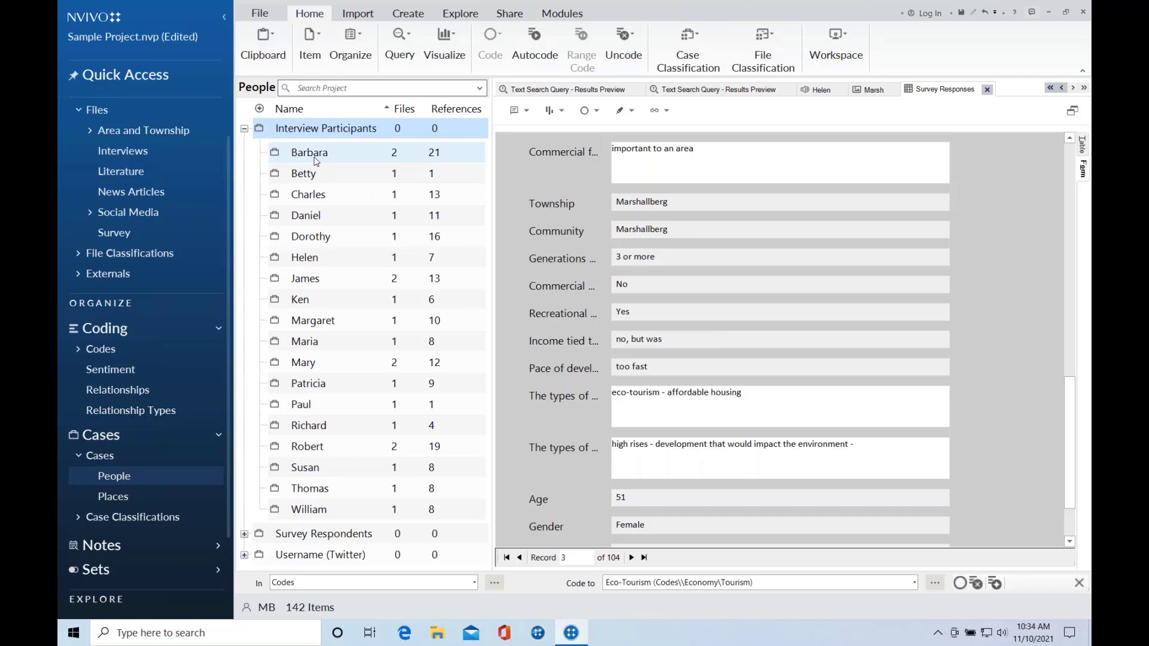
List the cases classified as Person and expand the first participant and case DE003 to compare their attribute values.
click(103, 519)
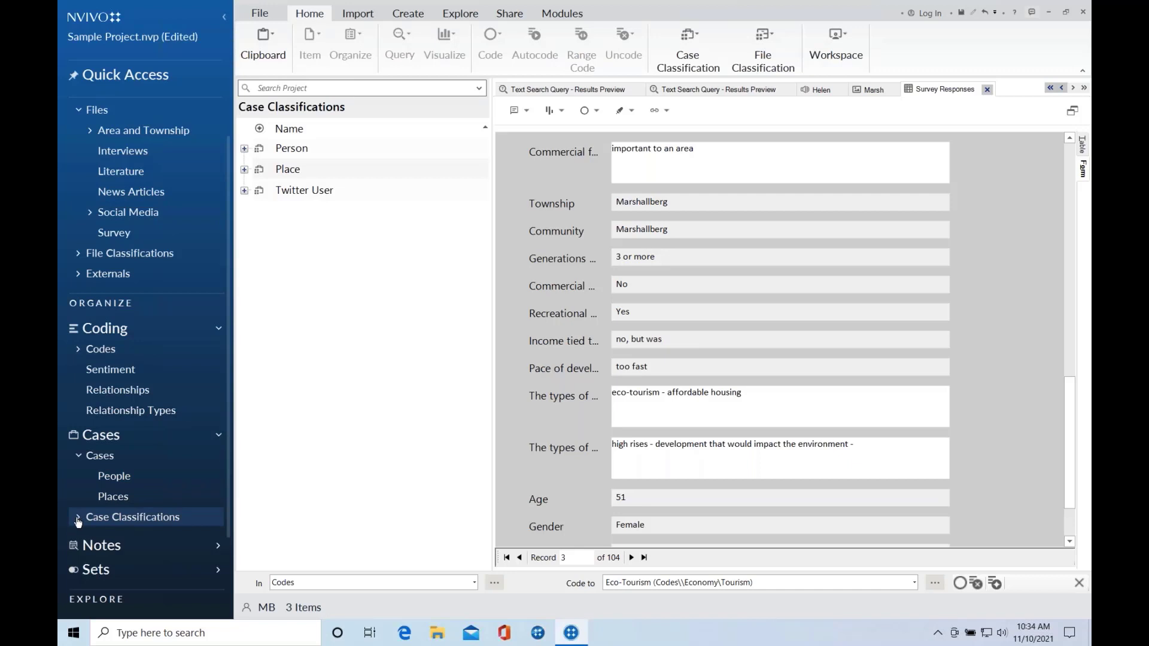
click(78, 522)
click(113, 537)
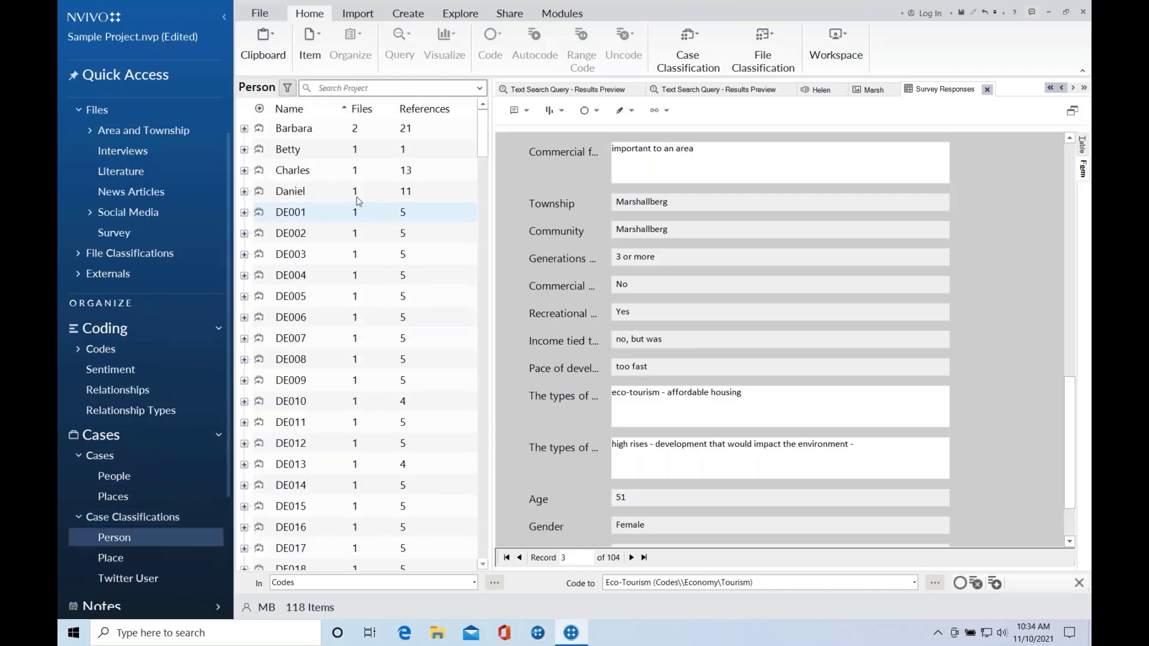
click(244, 129)
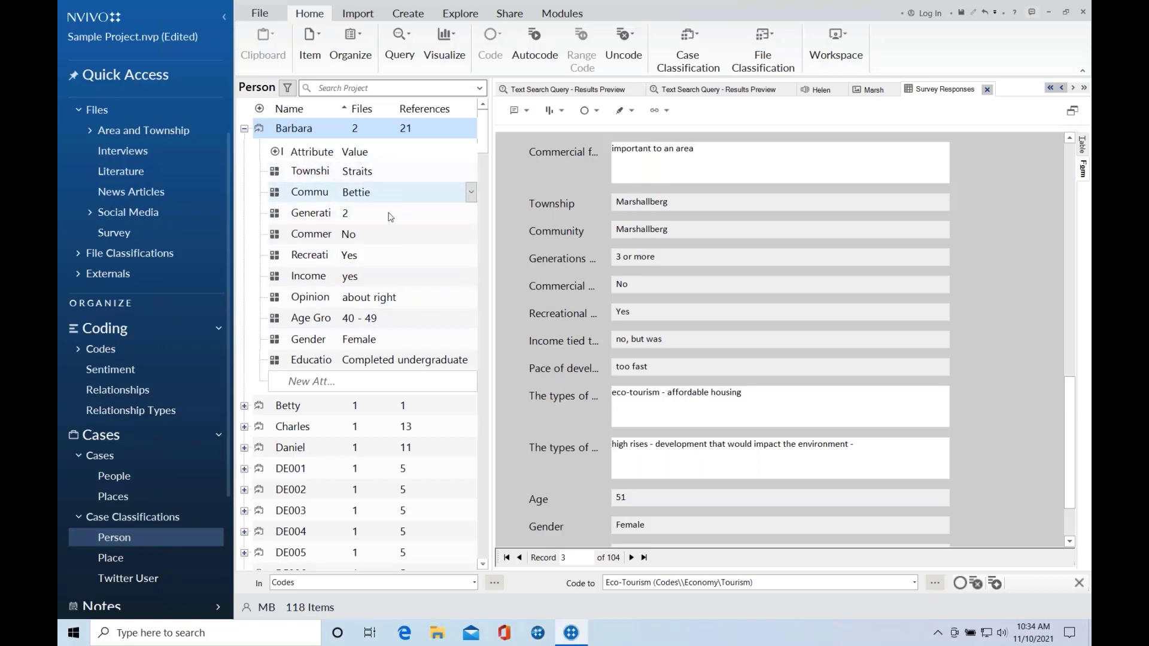
click(244, 510)
scroll(441, 497, down, 5)
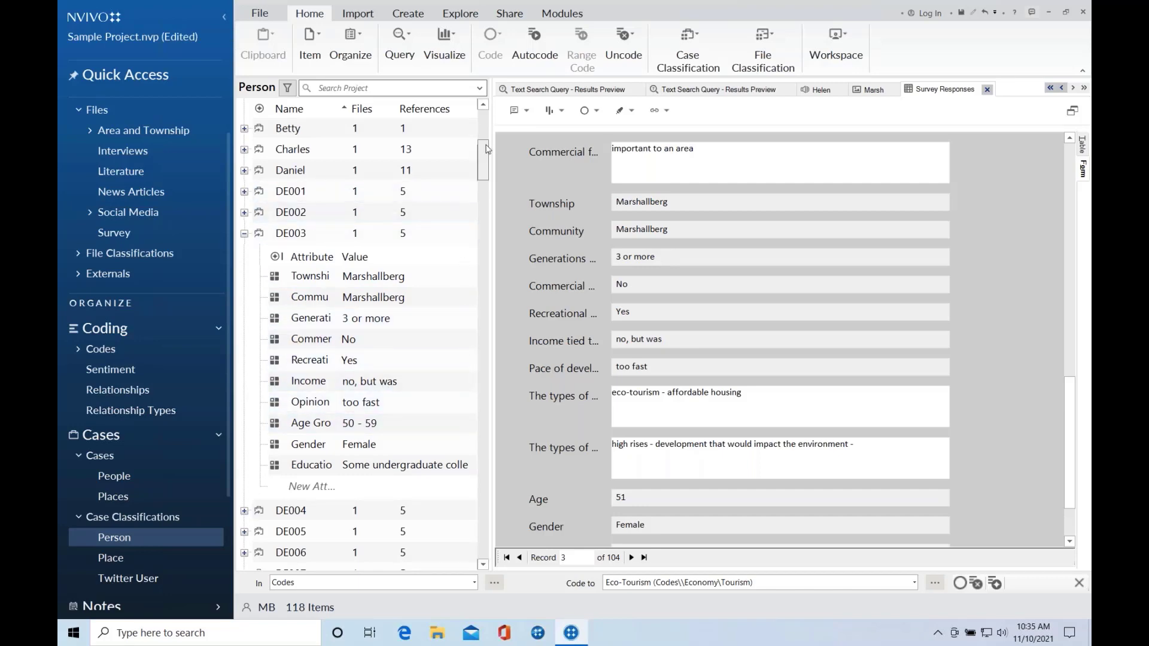
drag(484, 165, 488, 126)
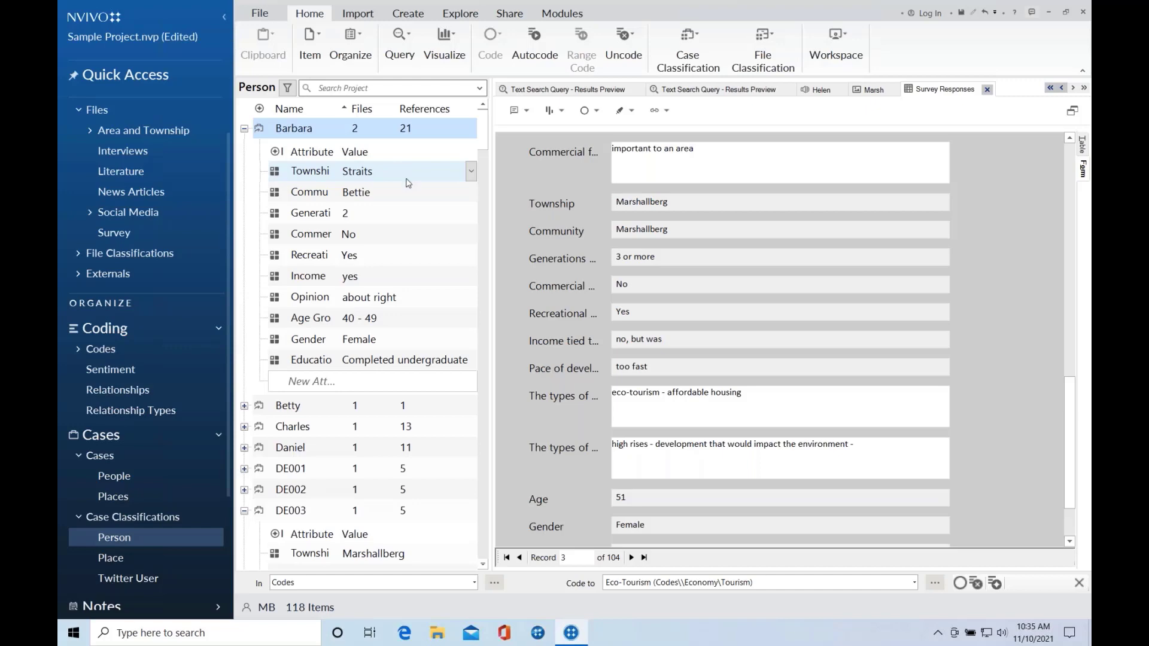
List the project's codes, widen the list so full code names fit, and open the Environmental impacts code.
click(107, 352)
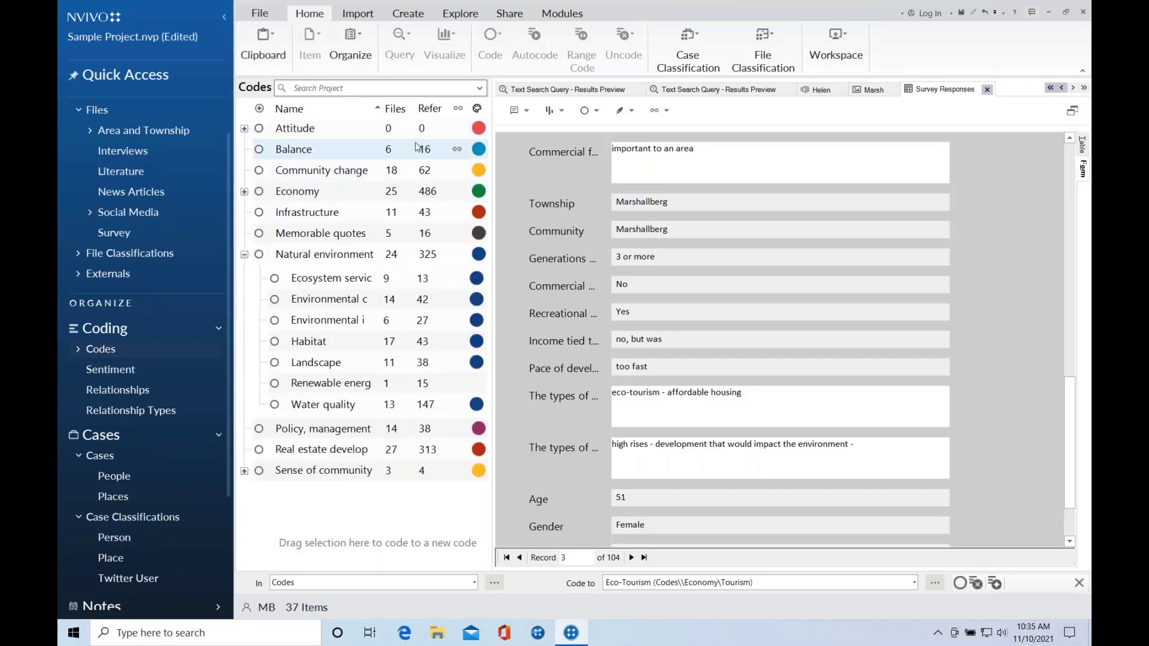
drag(490, 83, 632, 90)
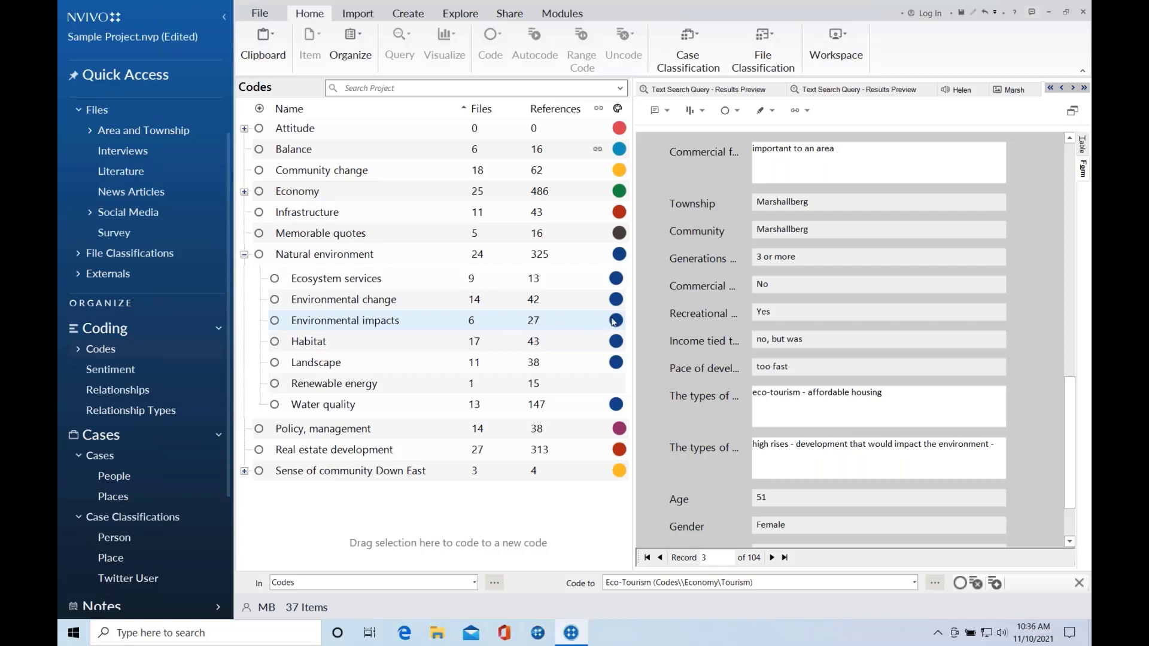
click(408, 324)
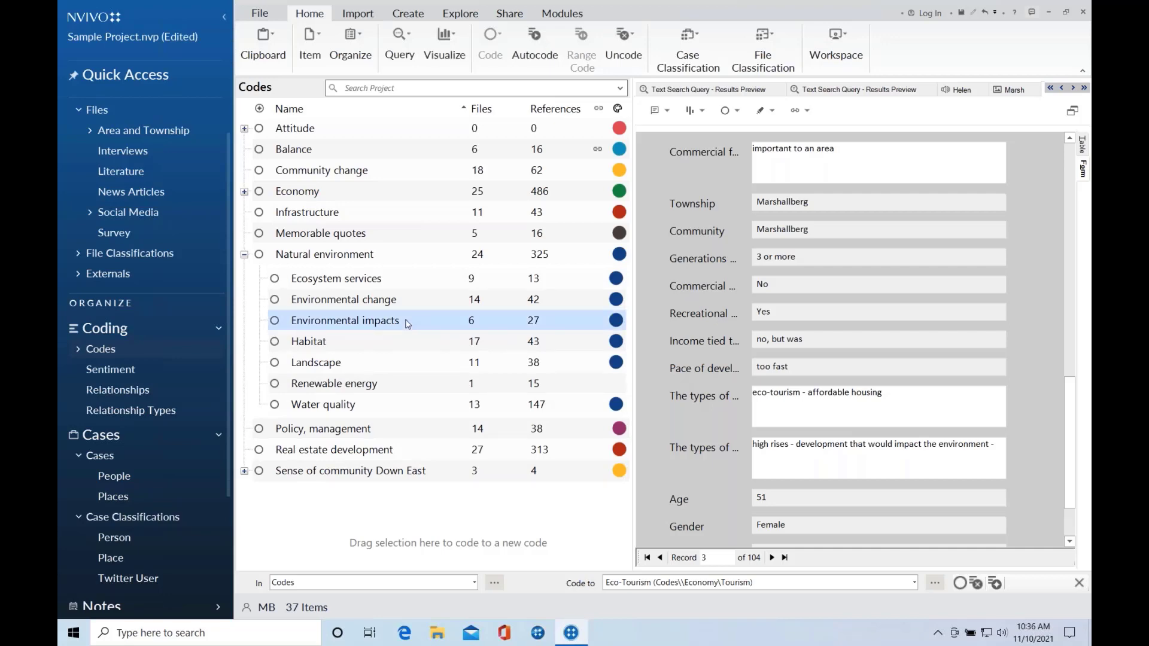
click(345, 87)
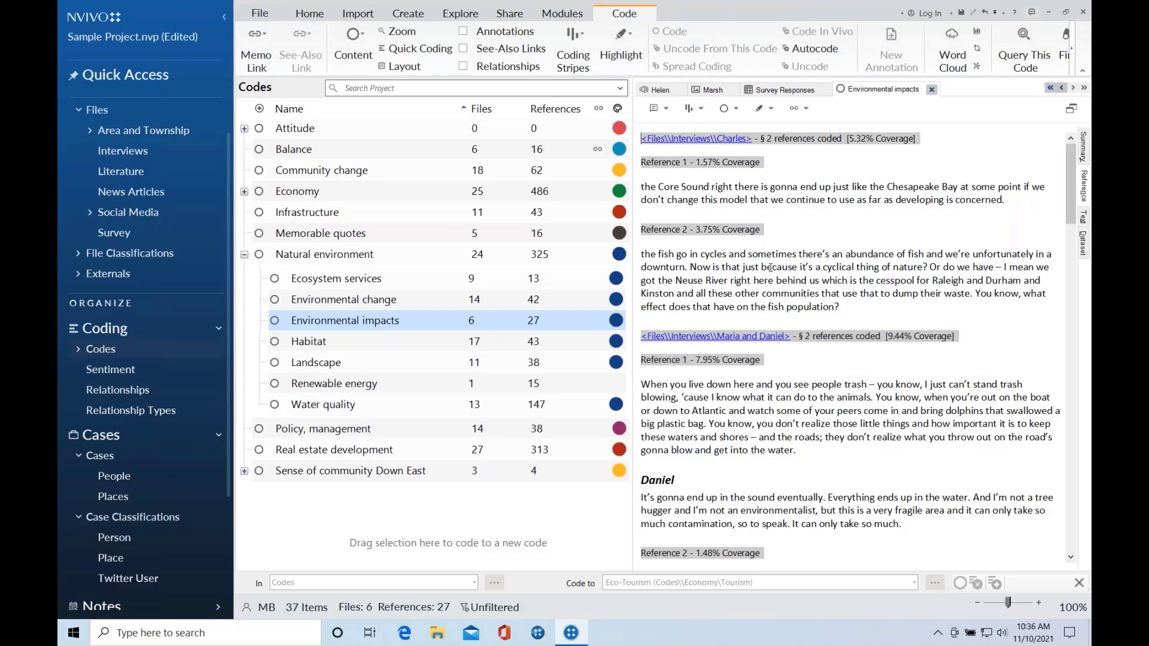
Read through the Environmental impacts references from interviews and Twitter, and check the code's summary of coded files before returning to the references.
scroll(771, 267, down, 7)
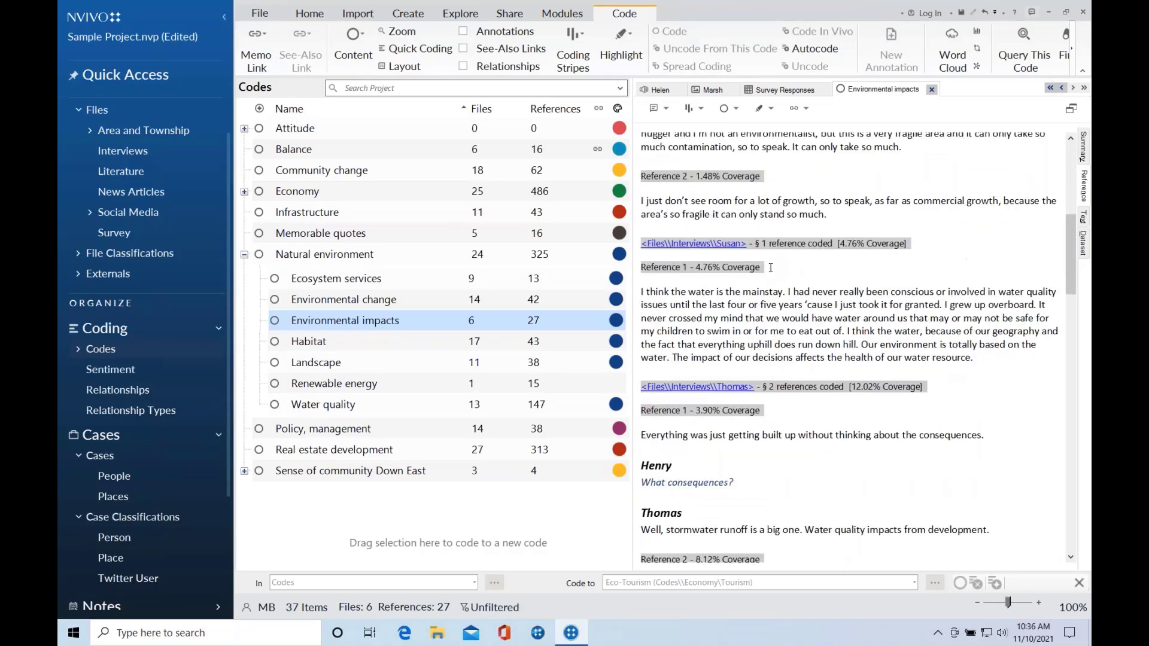
scroll(770, 267, down, 5)
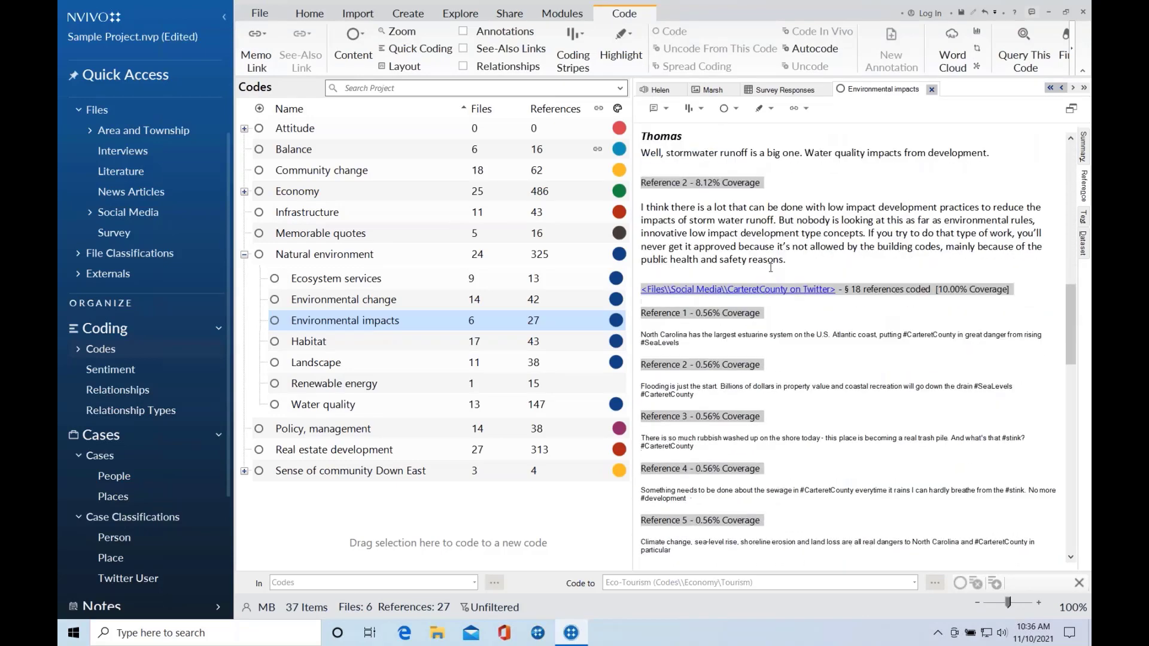
scroll(770, 267, down, 2)
scroll(742, 181, down, 2)
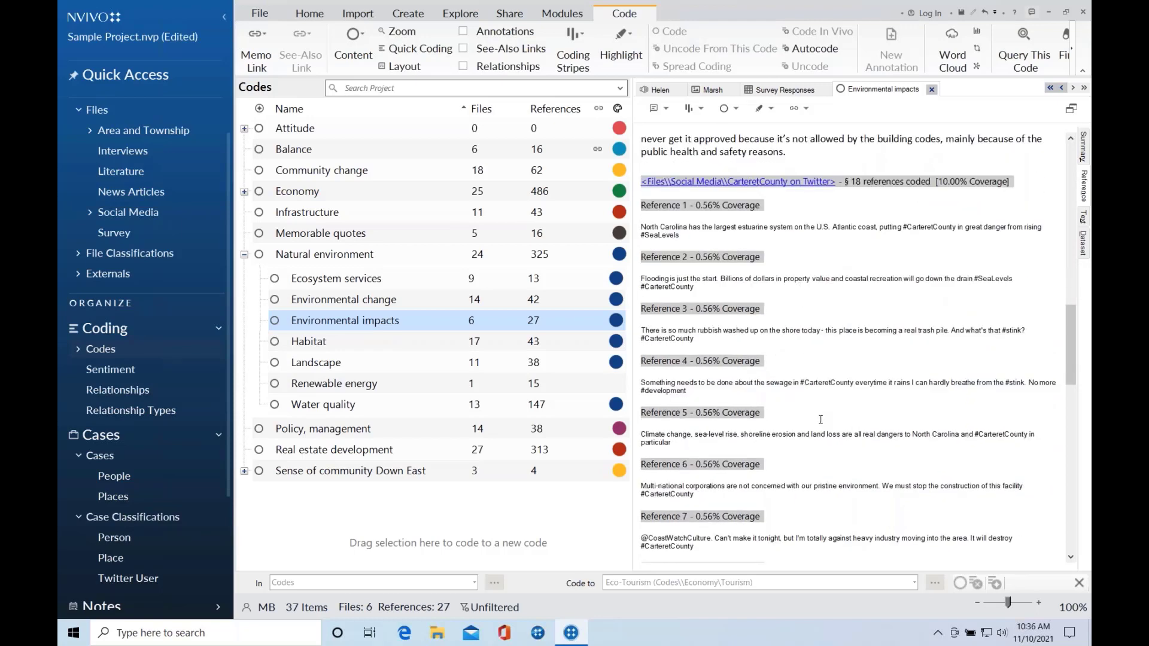
scroll(820, 419, down, 5)
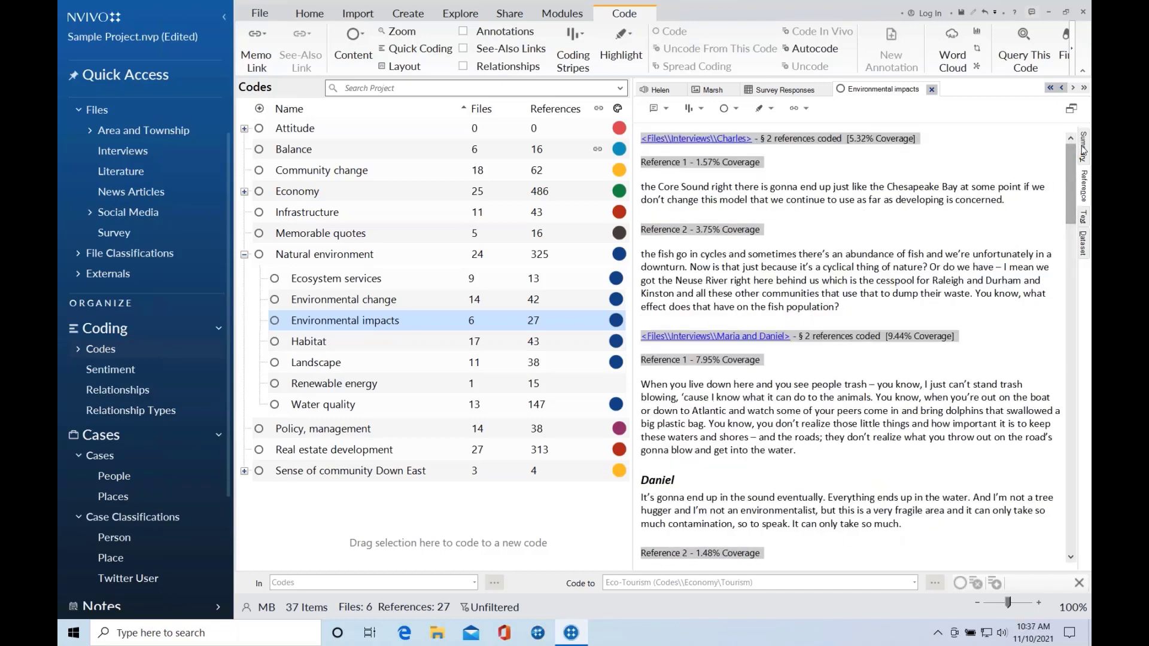
click(1083, 147)
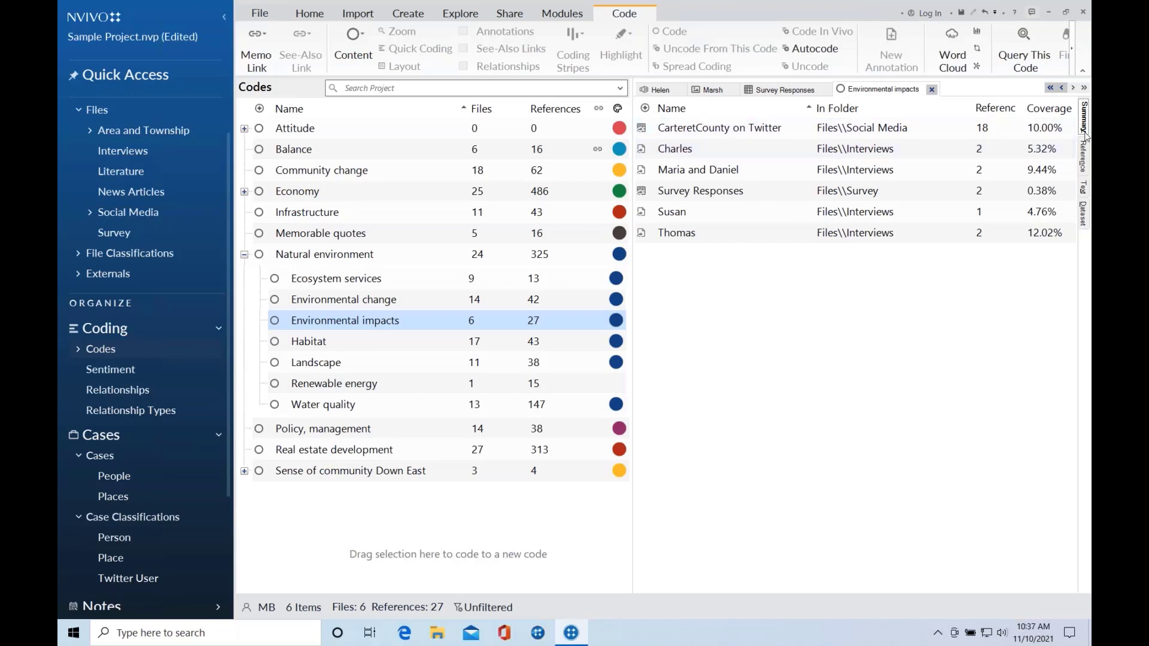
click(1082, 157)
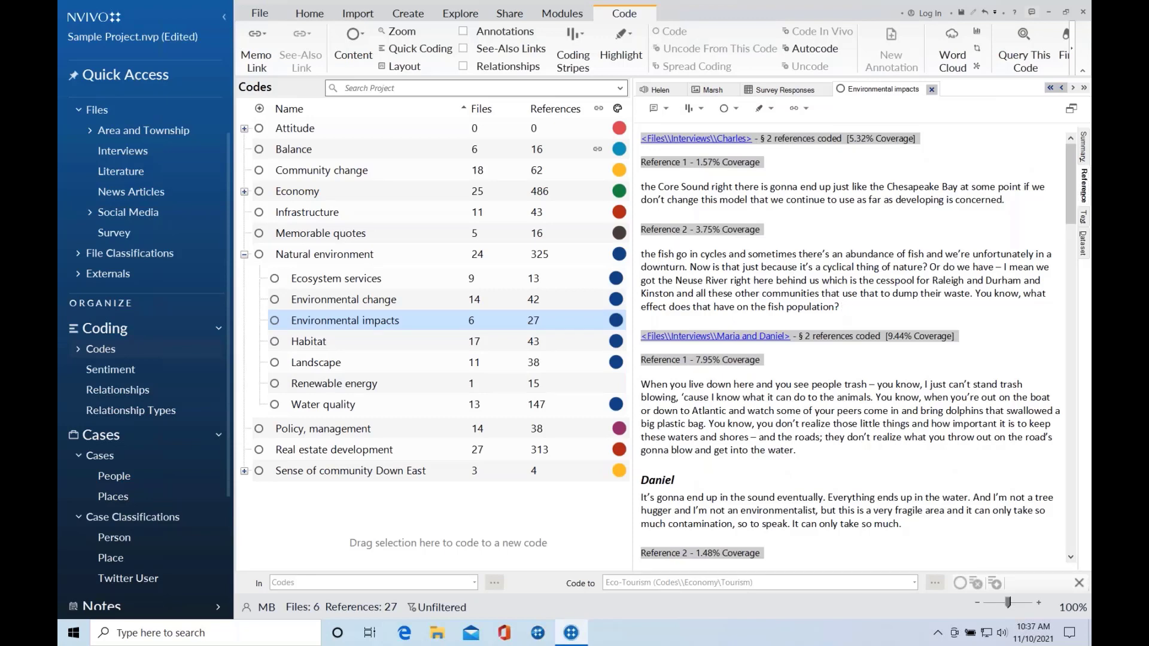
Highlight the end of the reference about the fish population and look at its coding and uncoding options without applying any.
drag(844, 307, 931, 264)
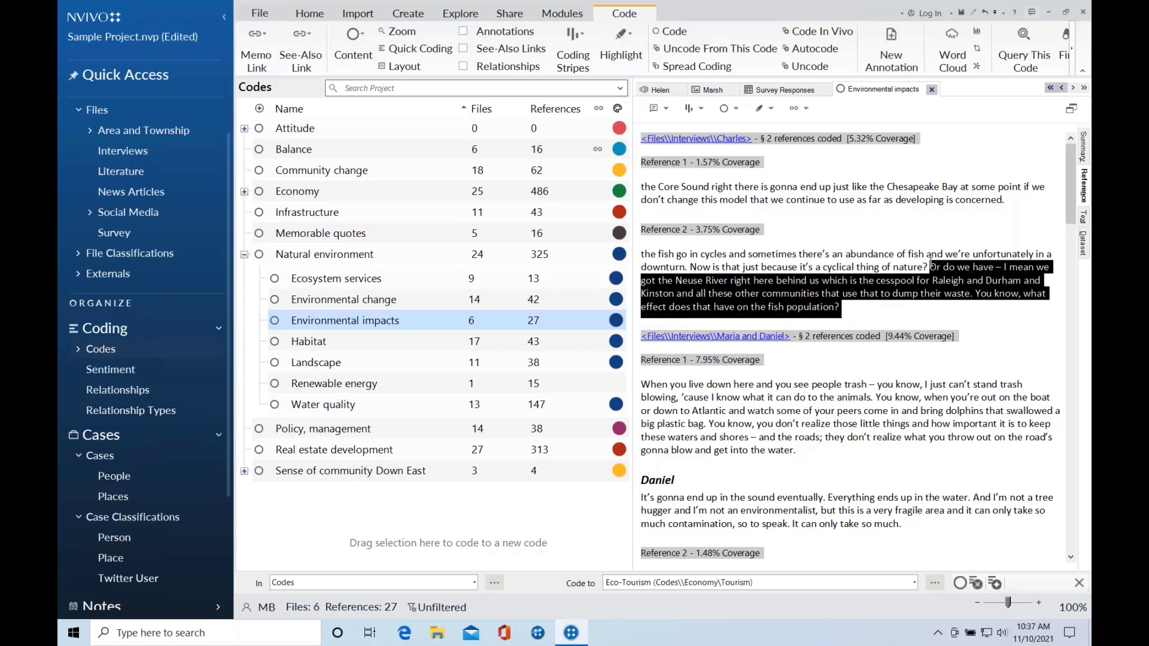
right_click(812, 302)
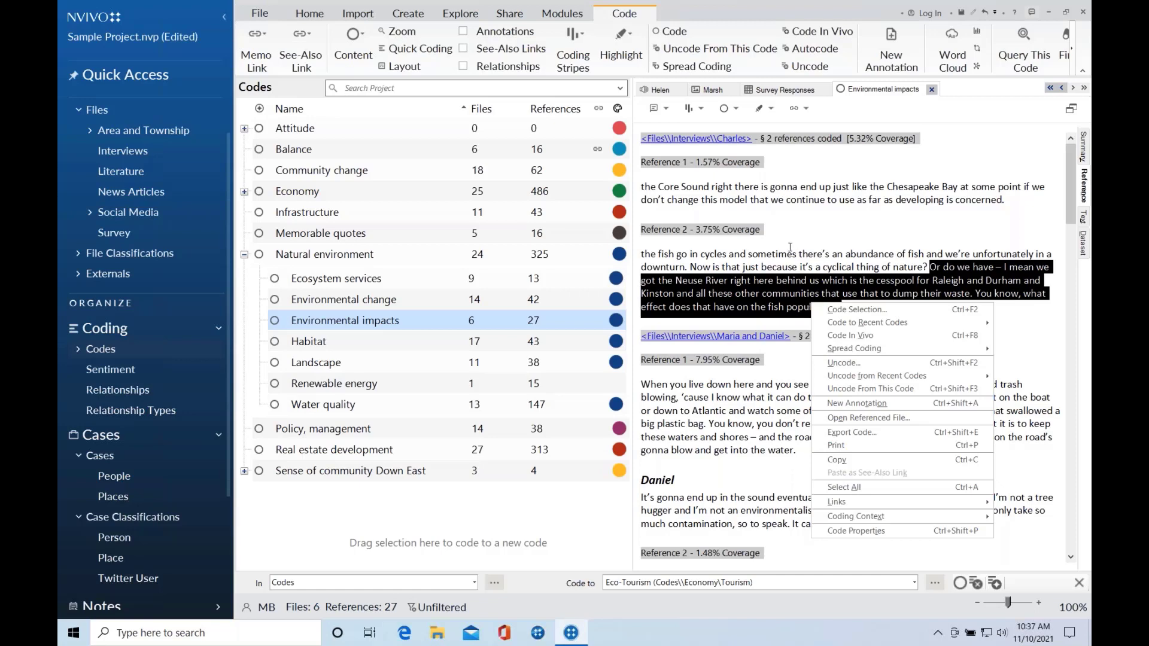
click(808, 242)
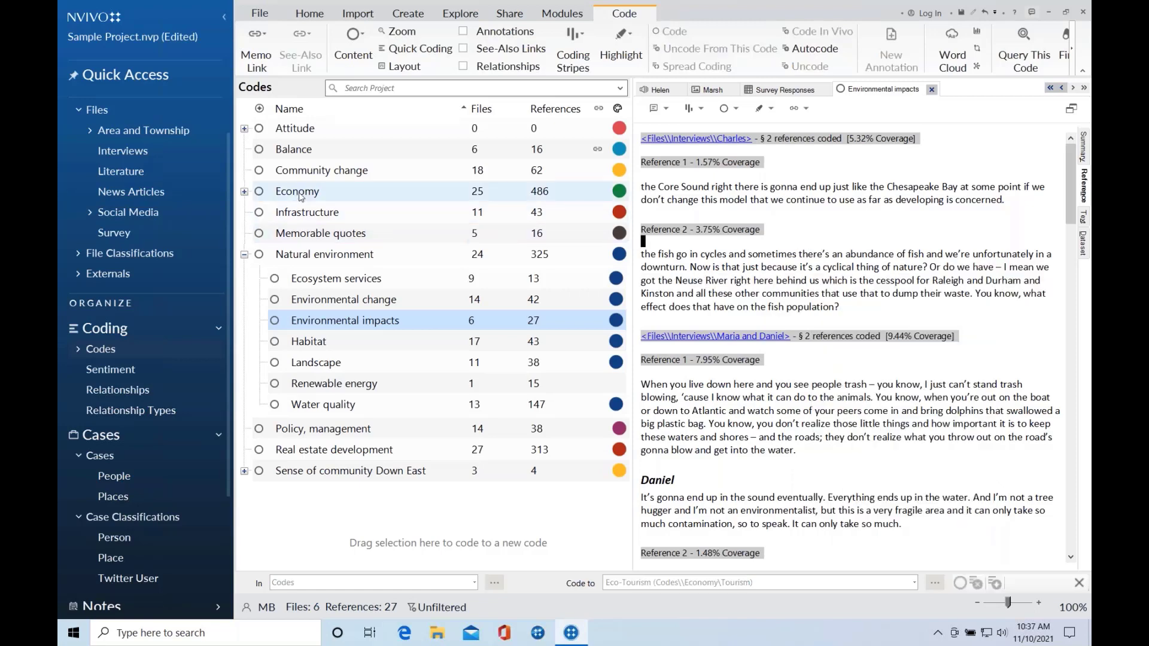
Open the store-owning couple's interview from the interview files and widen the document view by narrowing the file list.
click(157, 155)
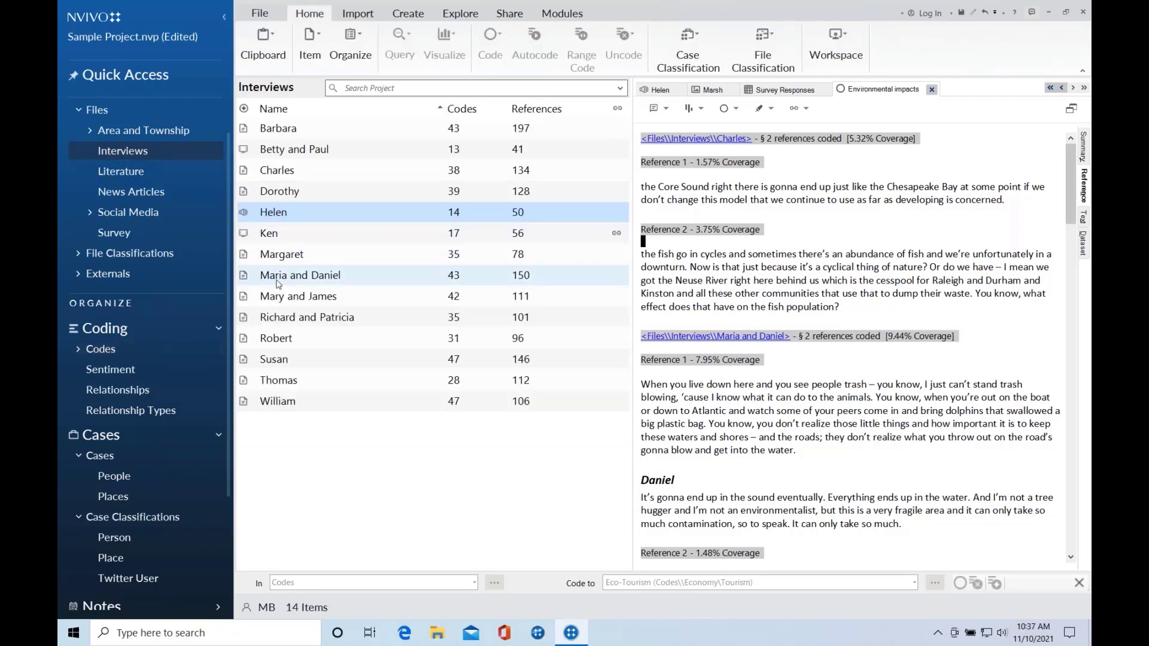
double_click(277, 281)
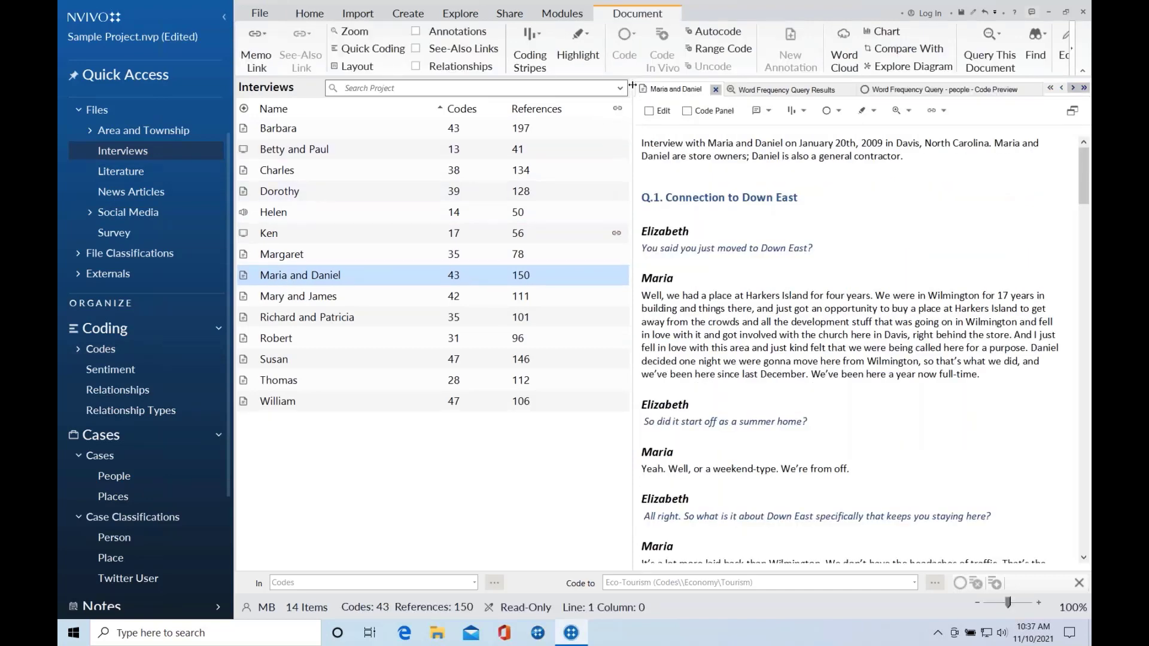
drag(629, 89, 566, 93)
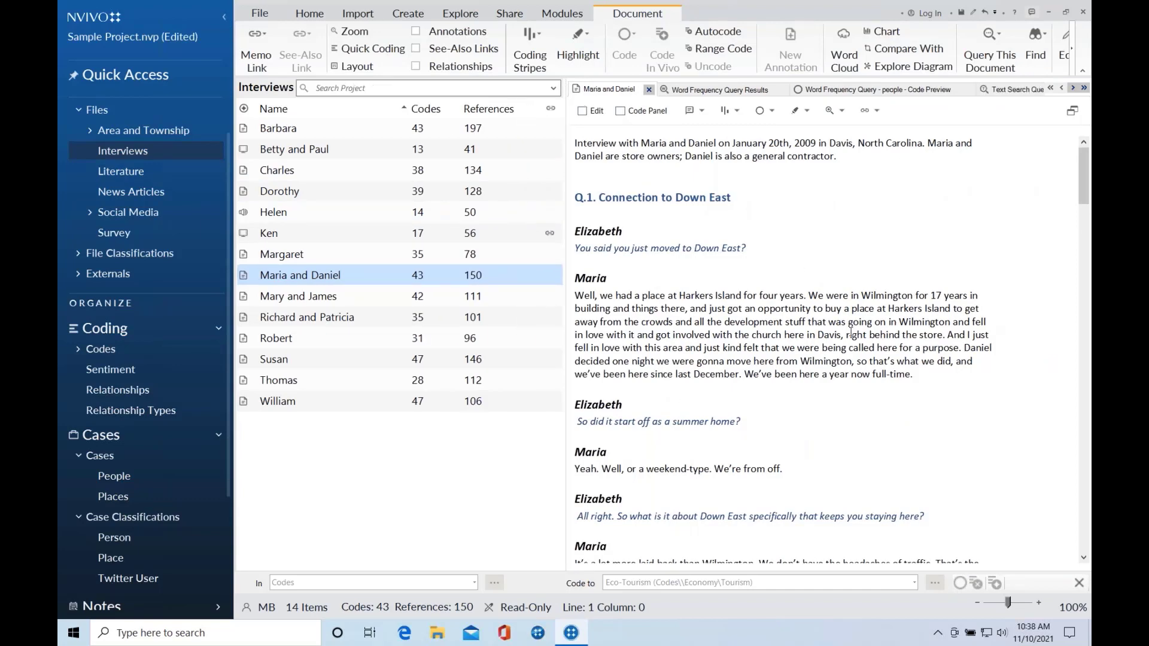
Code the first answer under Q.1, about moving to Harkers Island and Davis, to a new top-level code named t.
drag(915, 374, 611, 296)
right_click(611, 295)
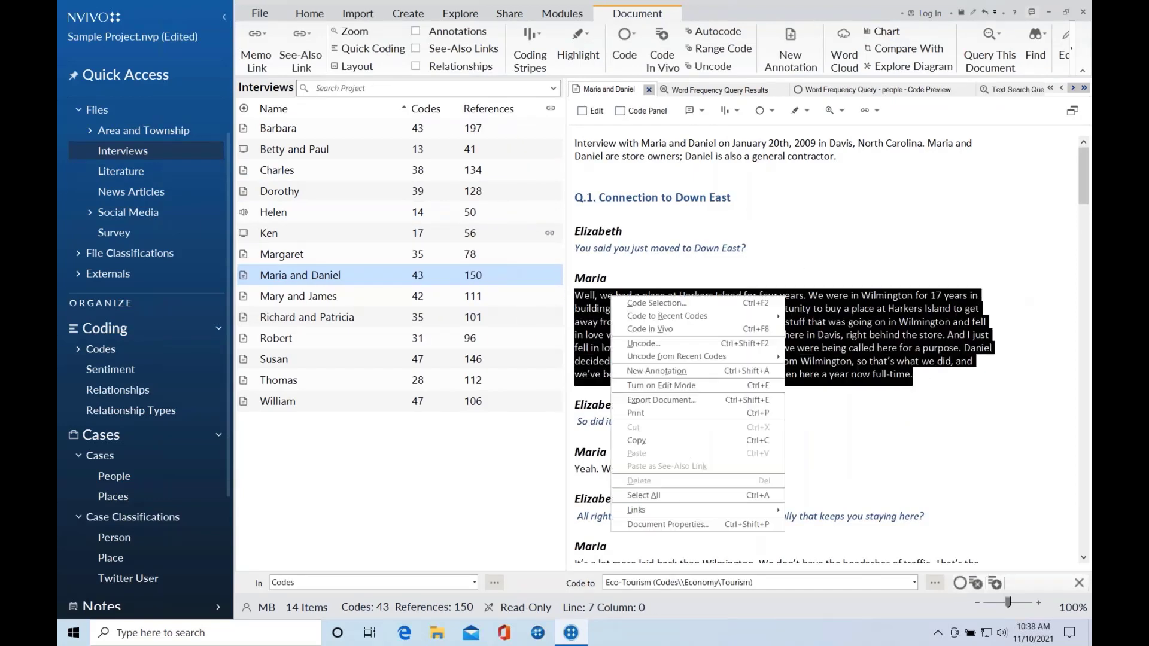
click(632, 300)
click(613, 203)
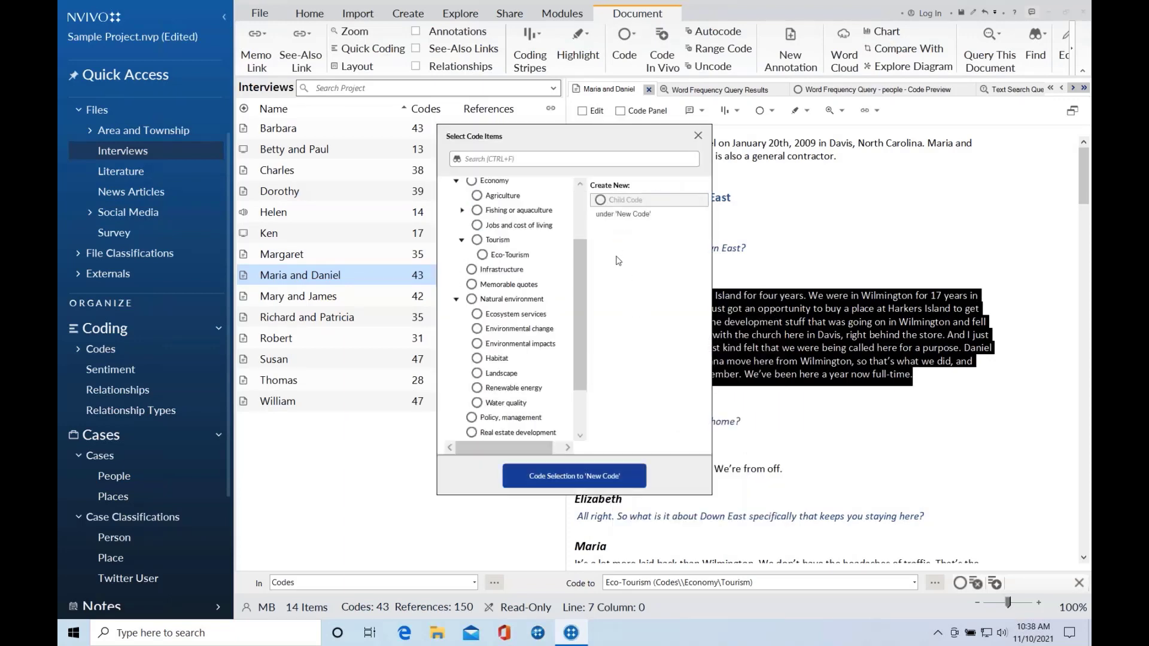
scroll(563, 267, up, 2)
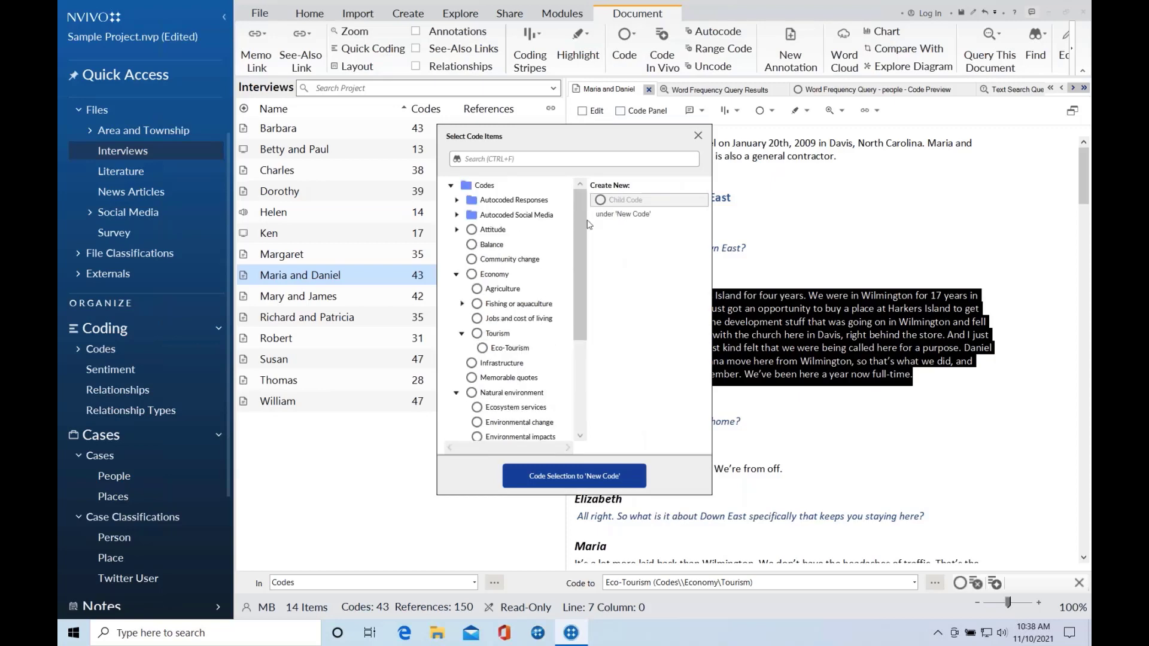
drag(578, 248, 568, 386)
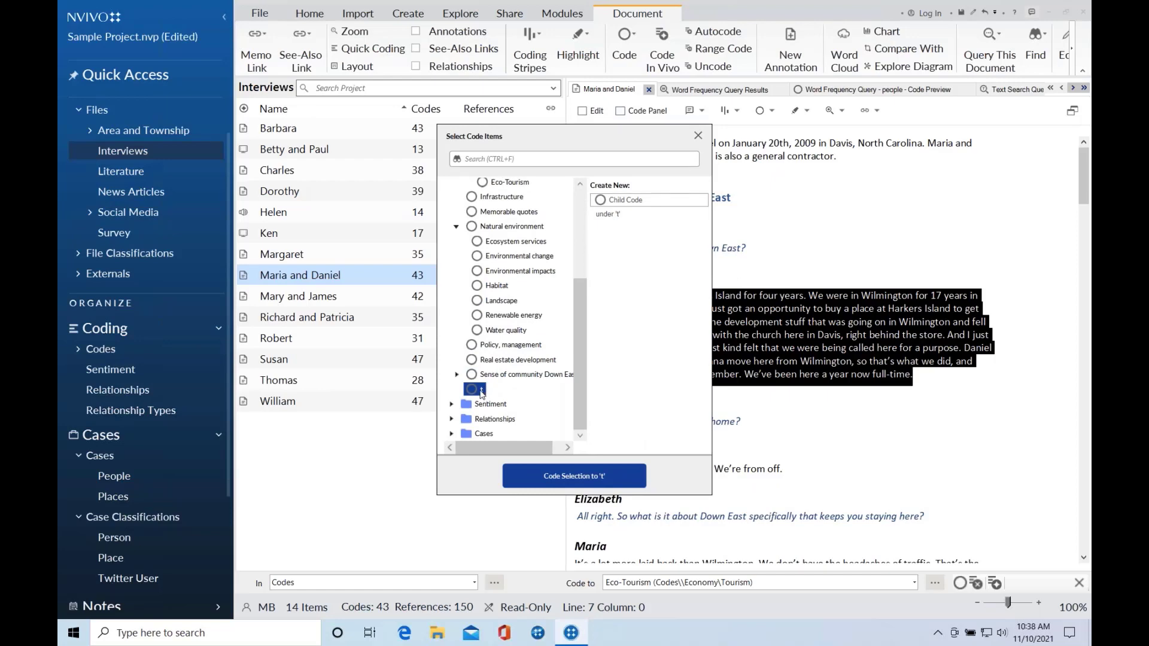
click(558, 476)
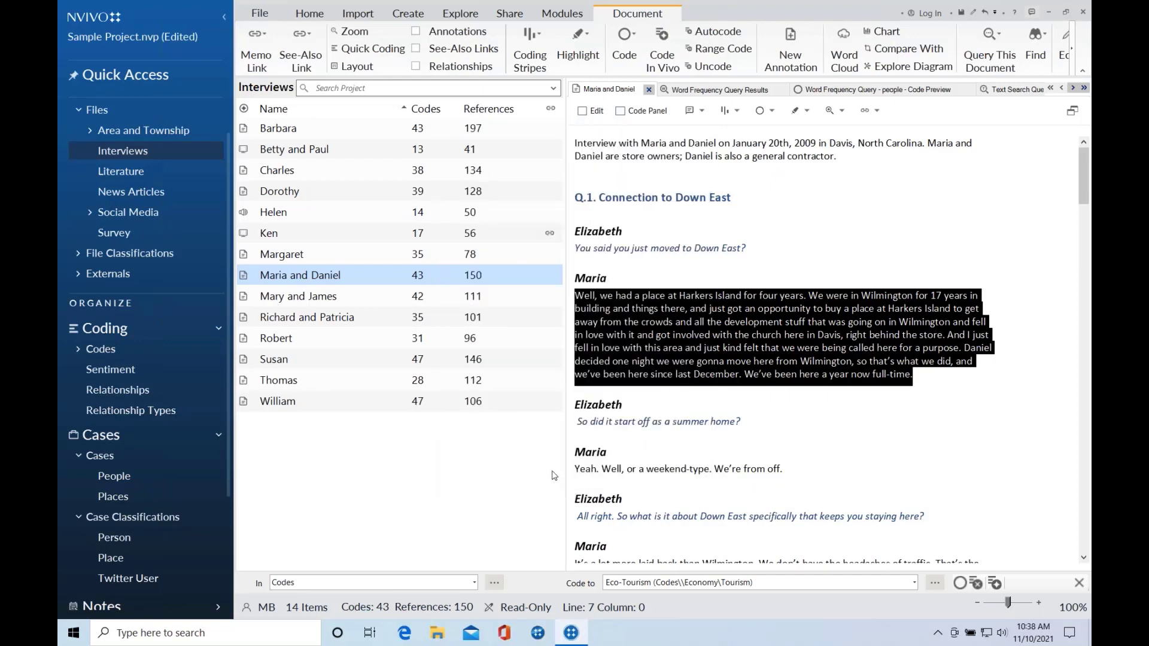
click(836, 221)
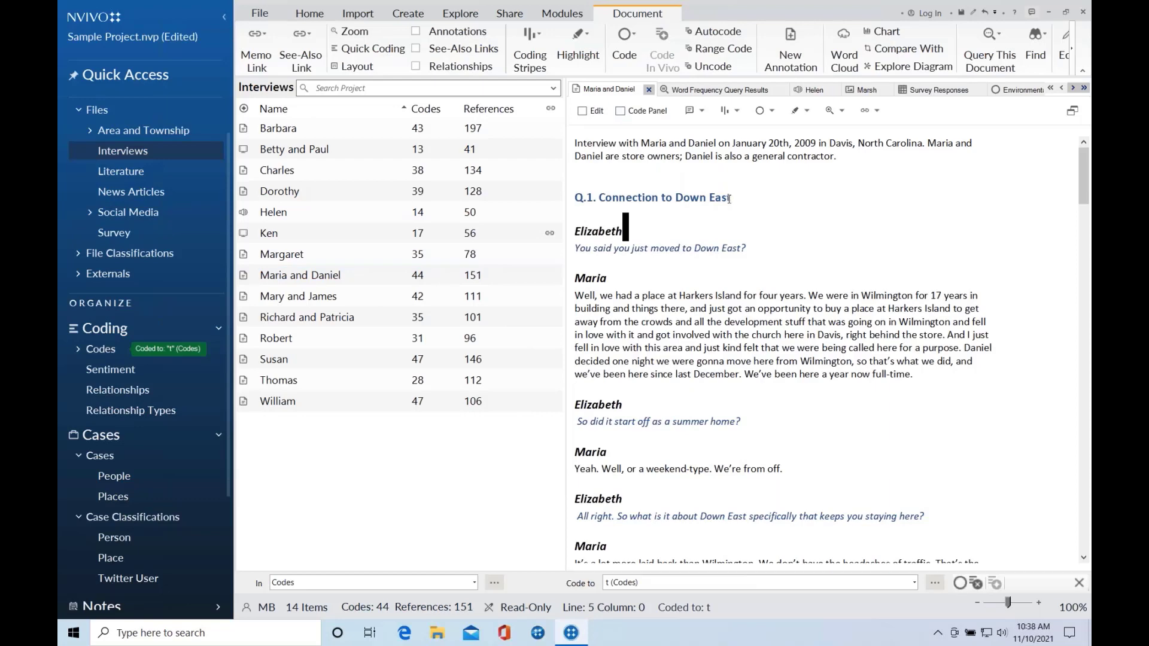
Display coding stripes for the recently coded items and look through them along the interview, returning to its beginning.
click(737, 111)
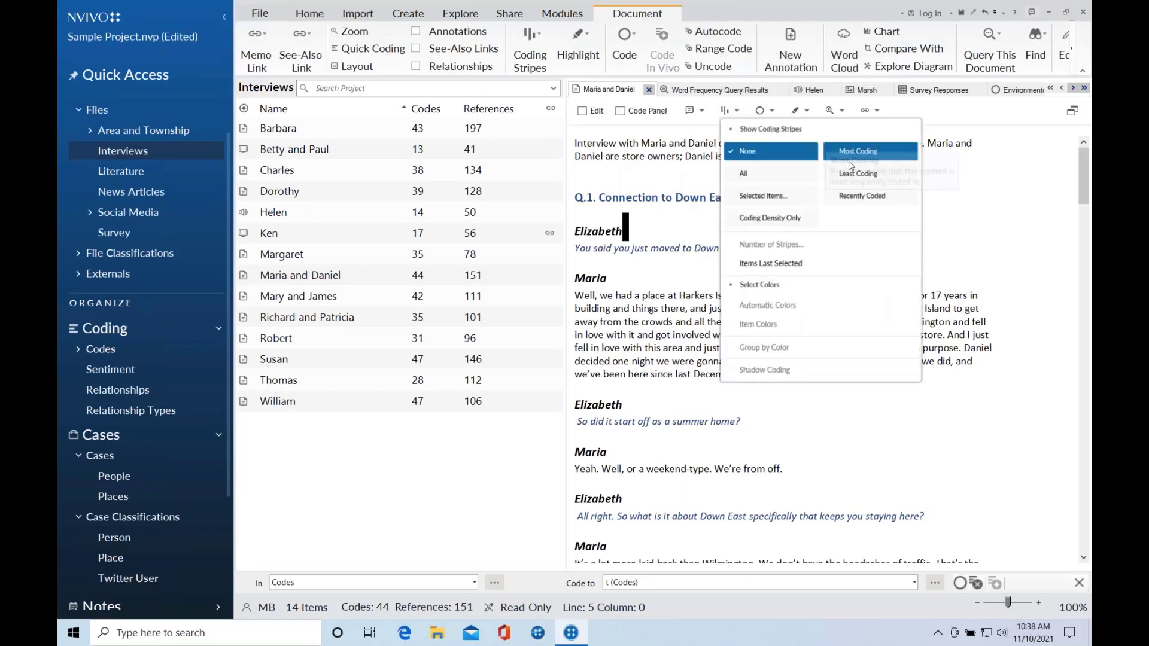
click(851, 194)
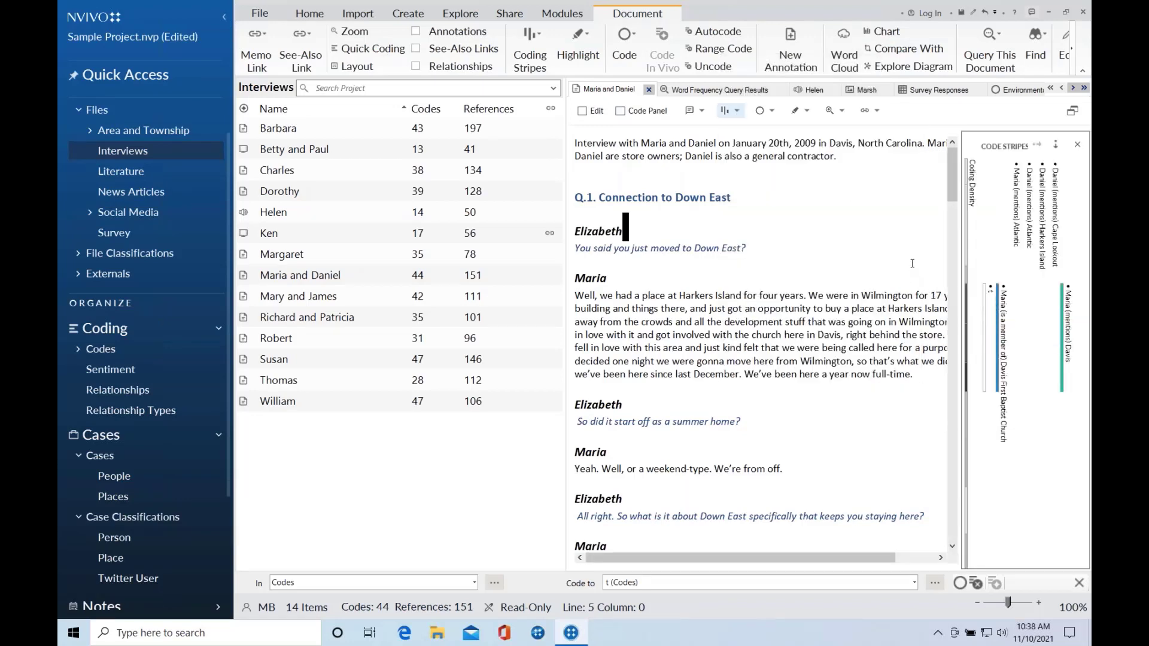
scroll(933, 224, down, 5)
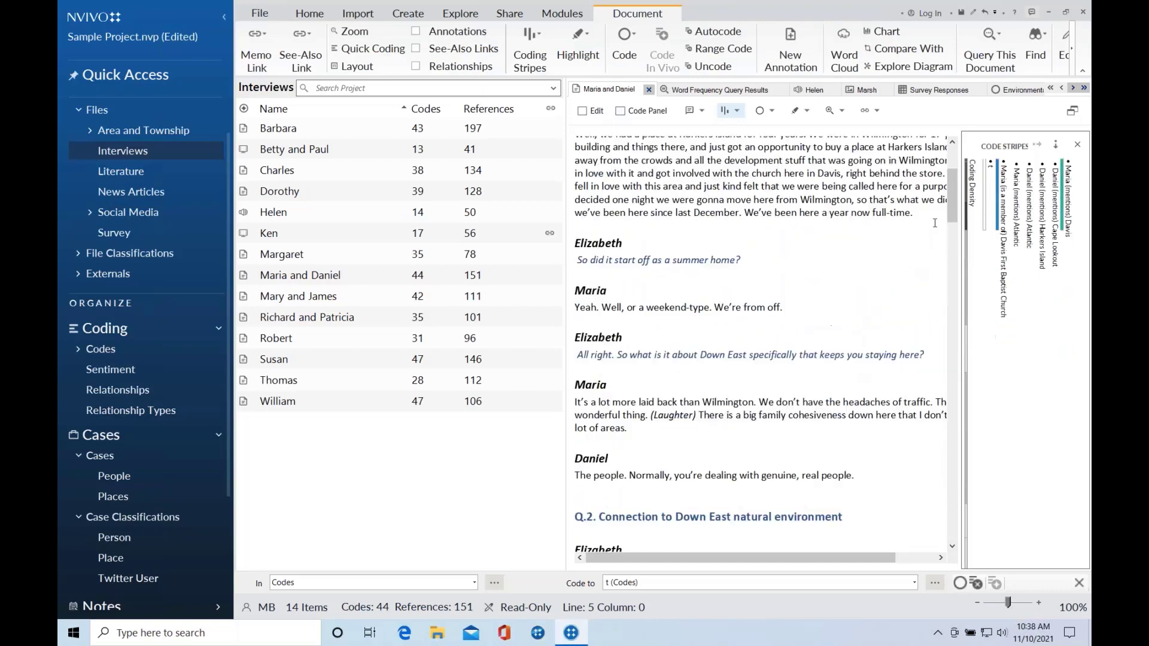
scroll(933, 223, down, 6)
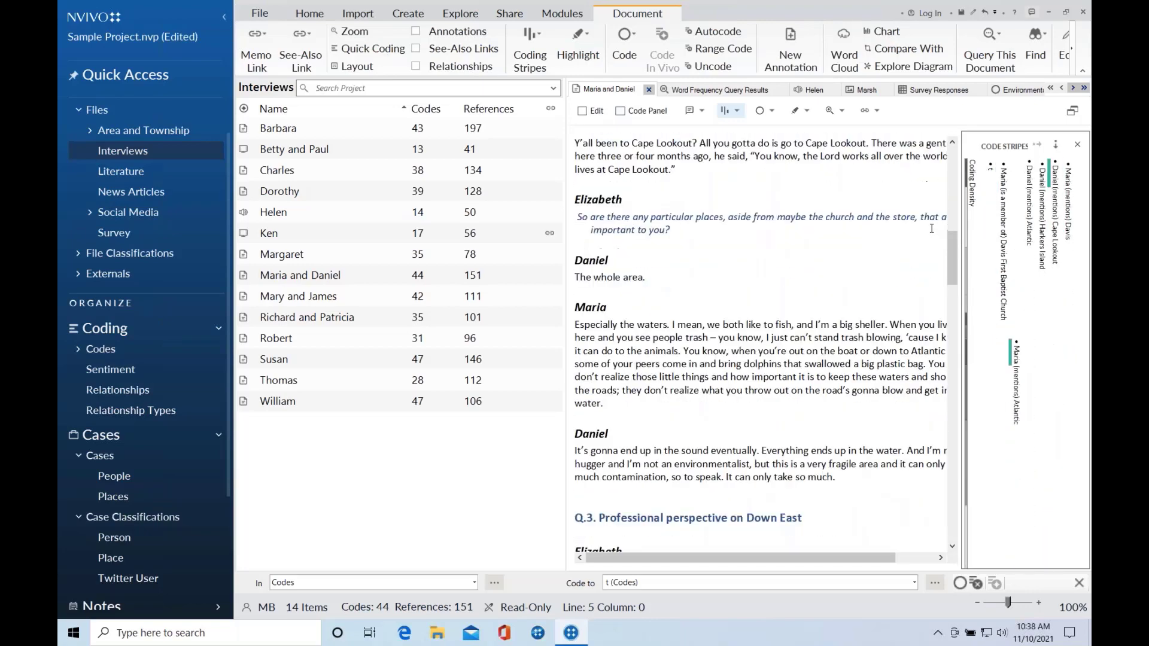
scroll(932, 229, down, 3)
scroll(930, 229, up, 14)
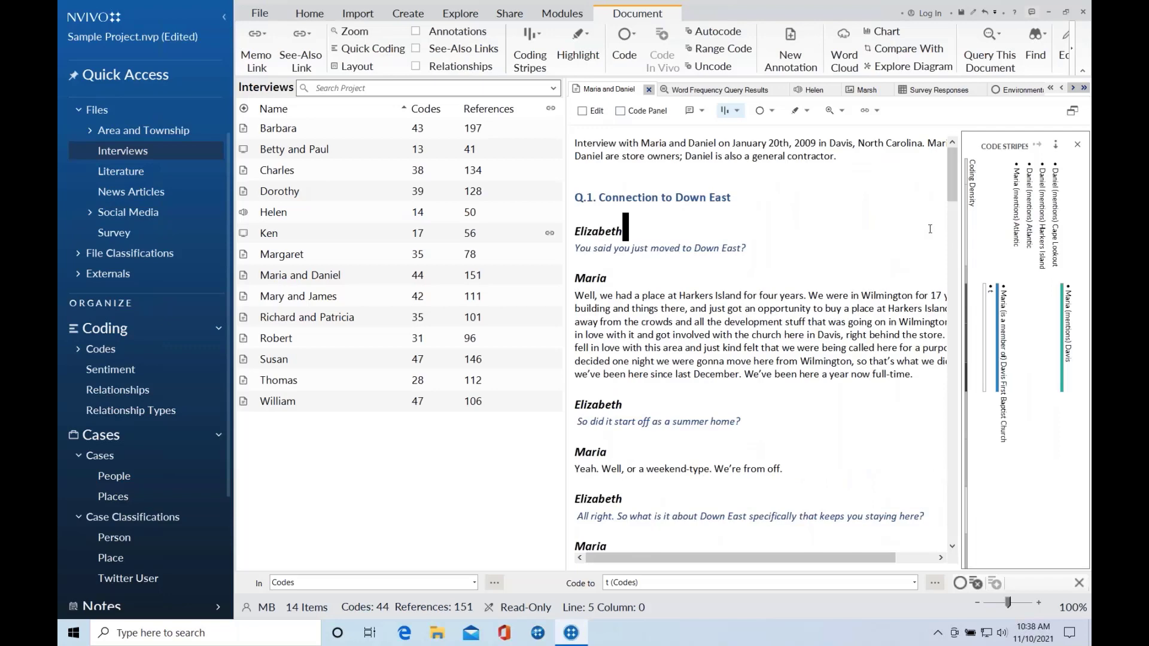
Switch the coding stripes to Most Coding, highlight the text coded at Local connection under Q.3, and read the highlighted passages.
click(738, 112)
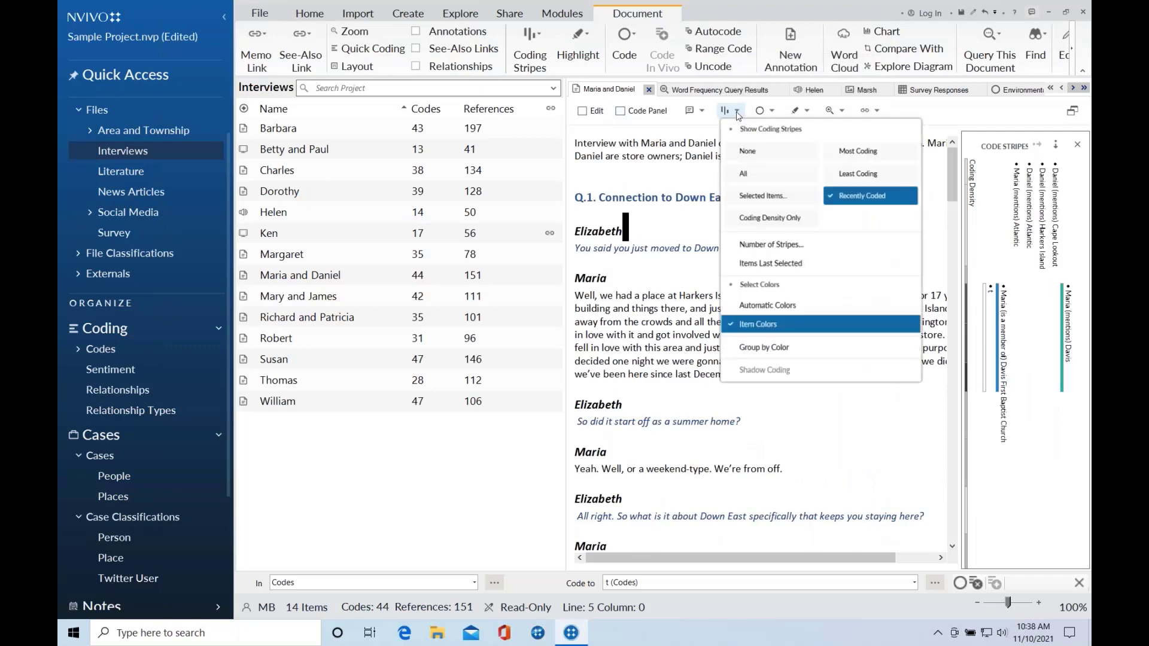
click(842, 153)
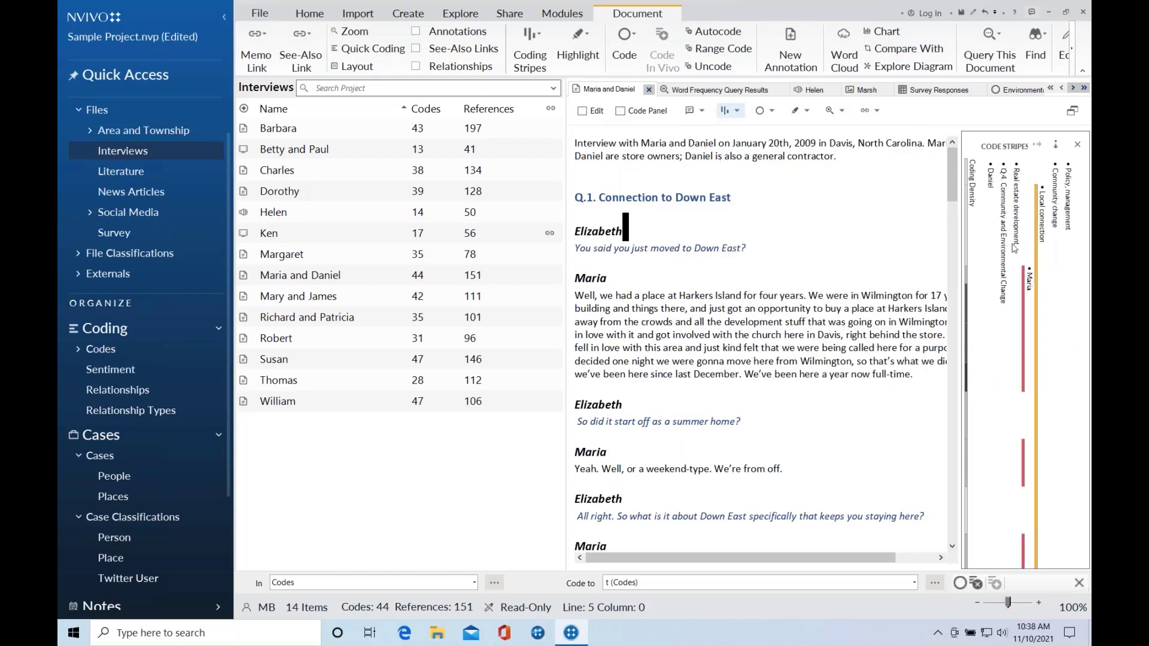
scroll(876, 244, down, 15)
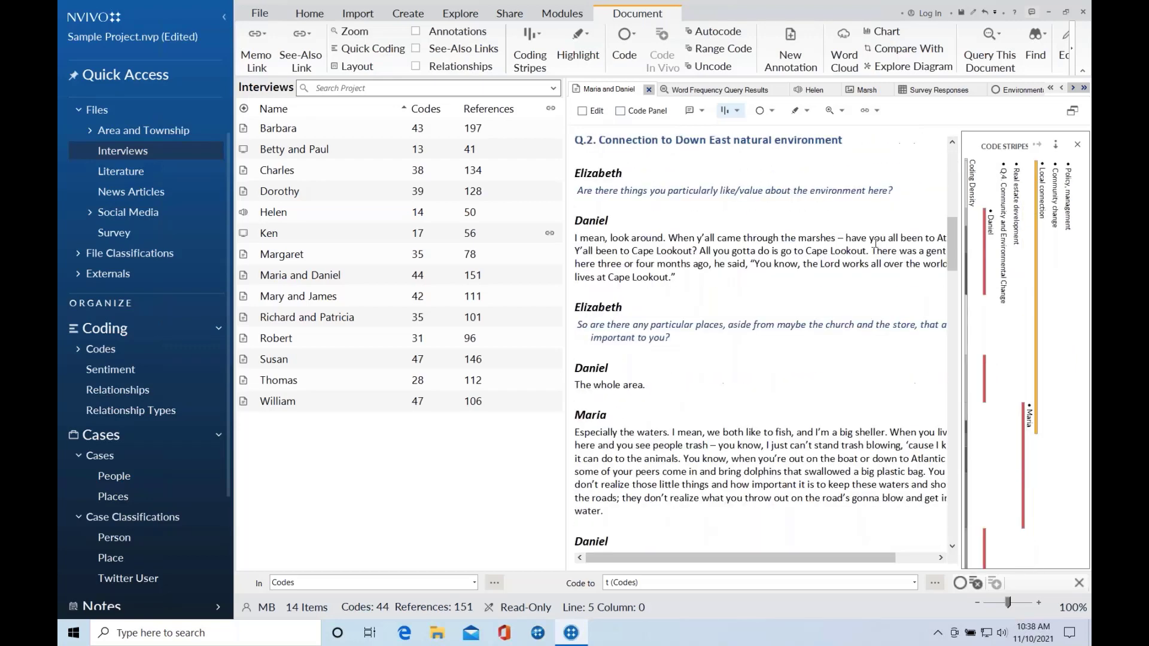
scroll(883, 267, down, 5)
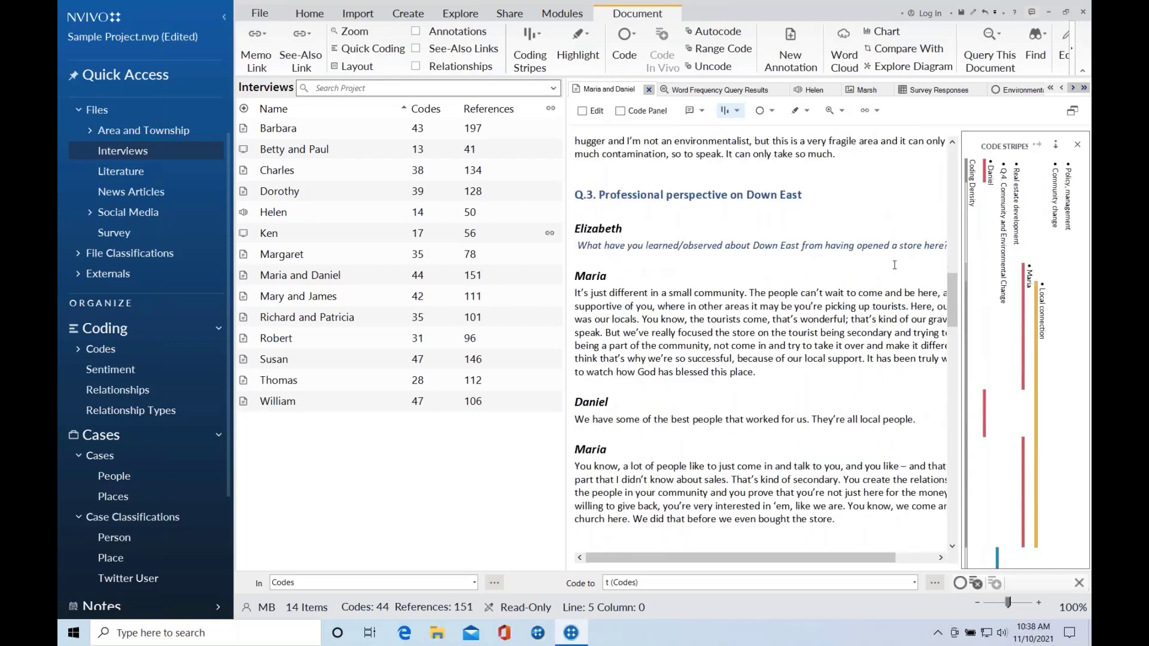
click(1037, 302)
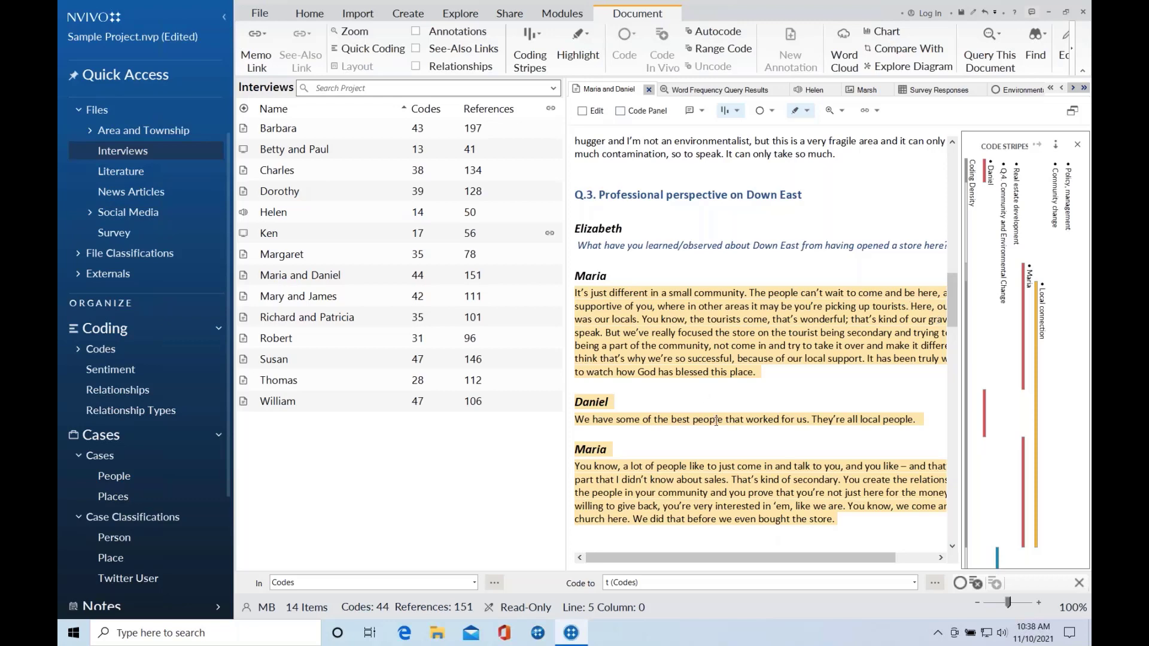
scroll(773, 357, down, 3)
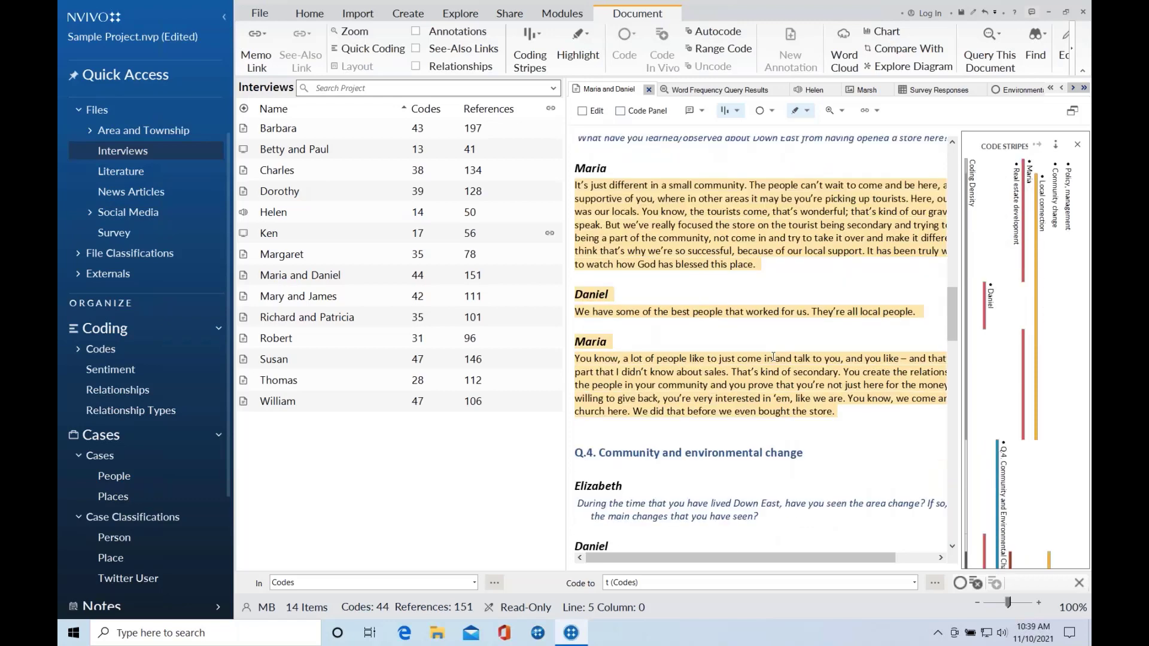
scroll(771, 357, up, 3)
scroll(793, 360, down, 3)
List the project's codes and chart the coding of the Environmental impacts code.
click(103, 350)
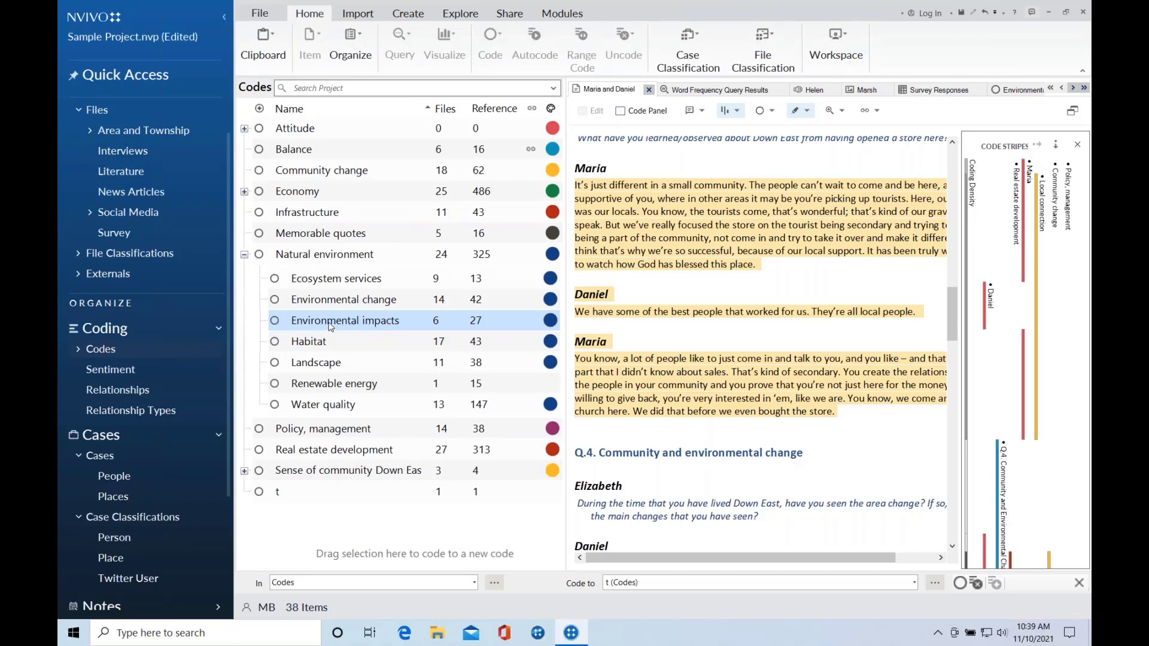
right_click(332, 324)
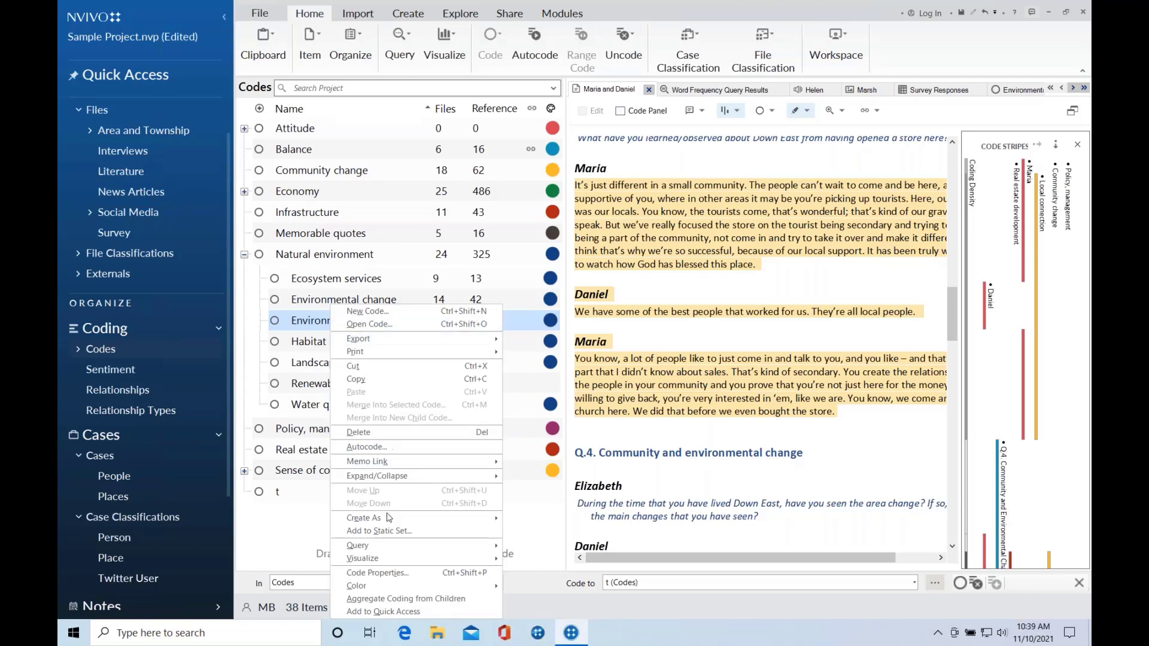
mouse_move(386, 561)
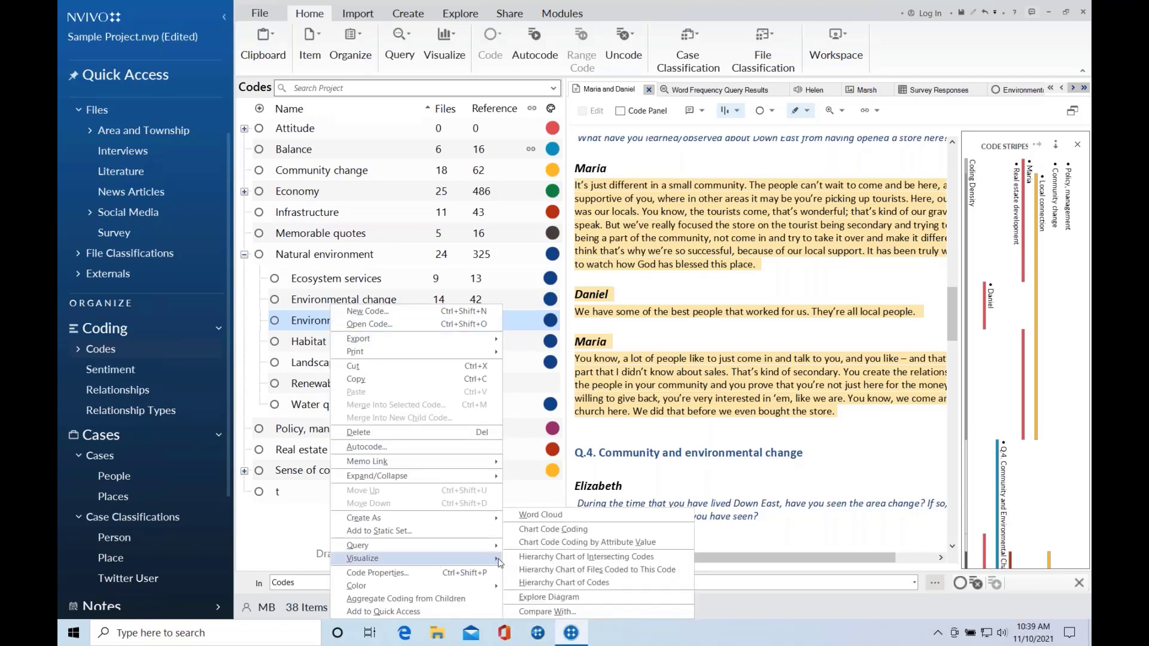
click(551, 529)
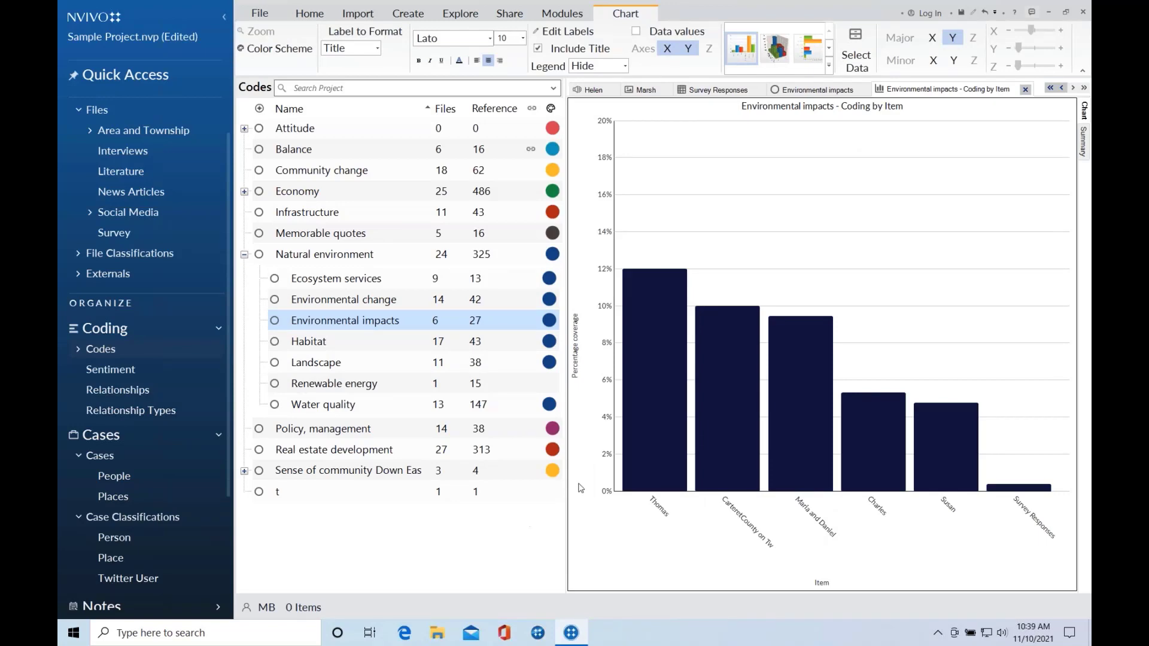
Open the interview behind the chart's tallest bar and review its passages highlighted for Environmental impacts.
mouse_move(644, 307)
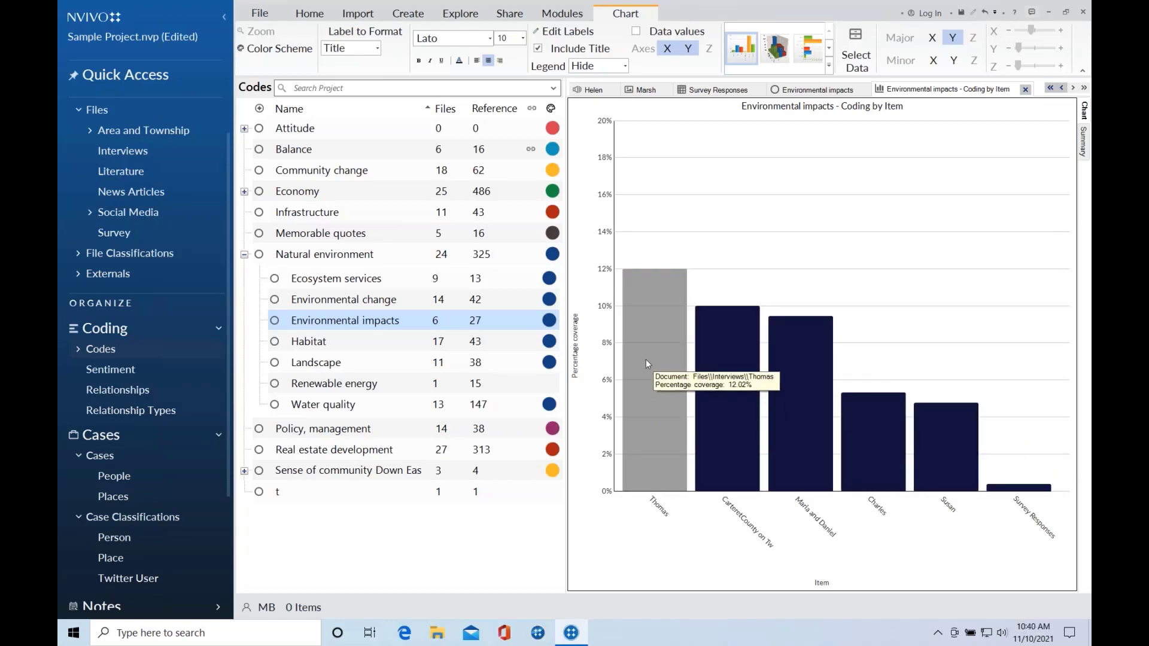
double_click(656, 299)
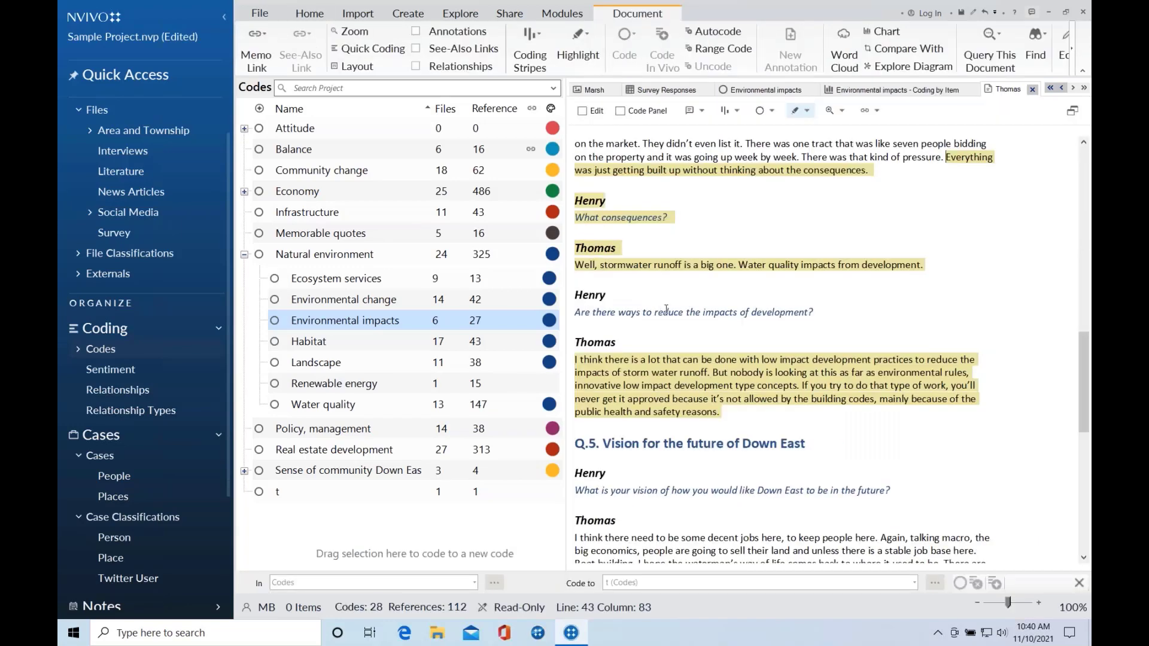
scroll(670, 309, up, 1)
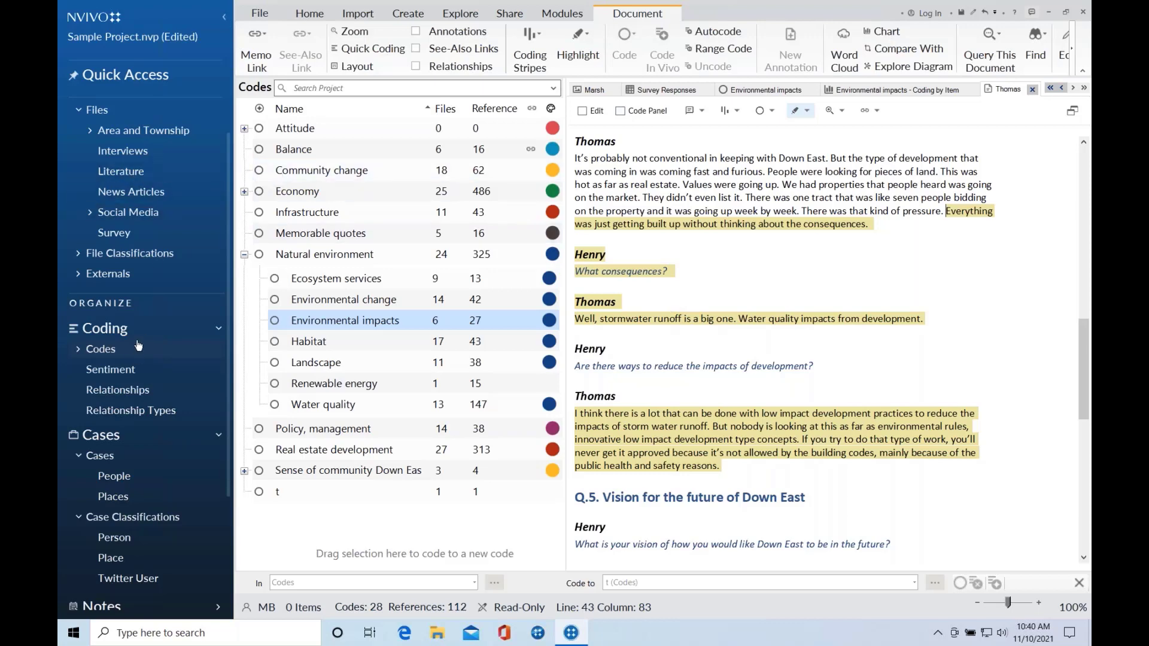
List the interview files again and expand the Notes section of the project navigation.
click(143, 158)
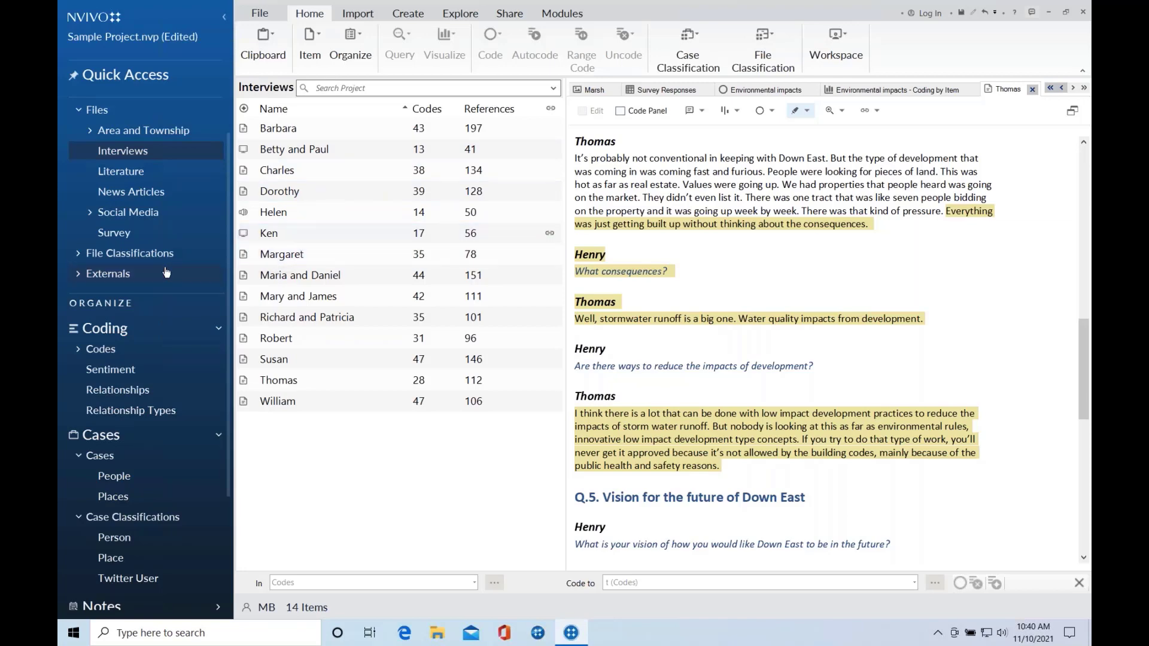
scroll(188, 268, down, 2)
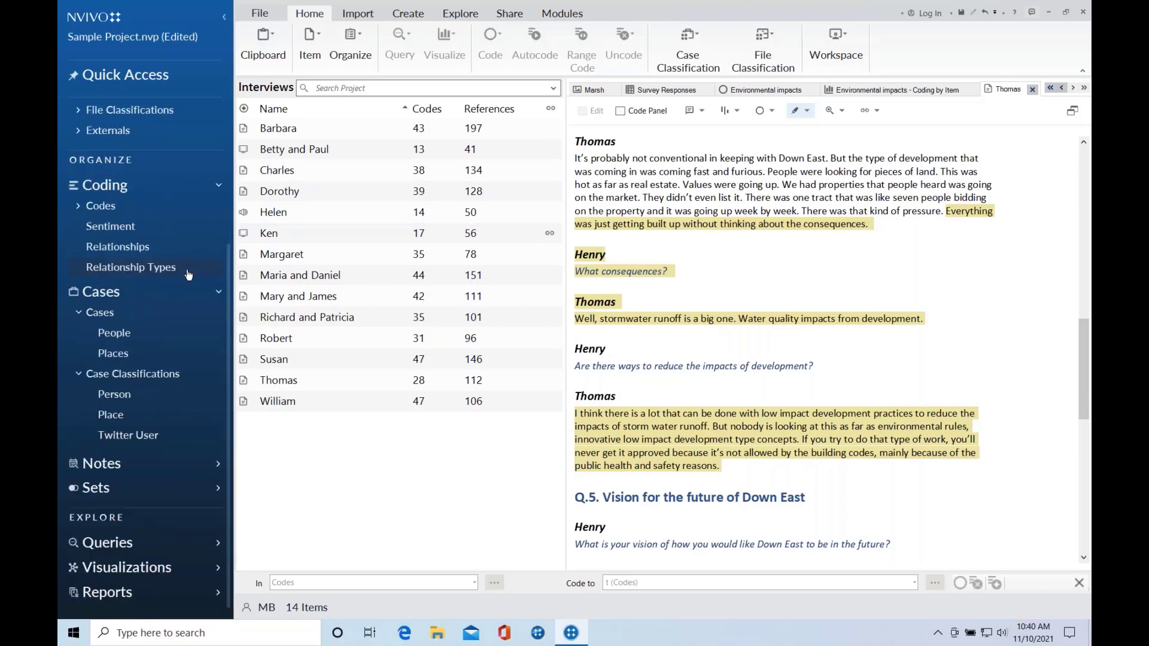
click(115, 467)
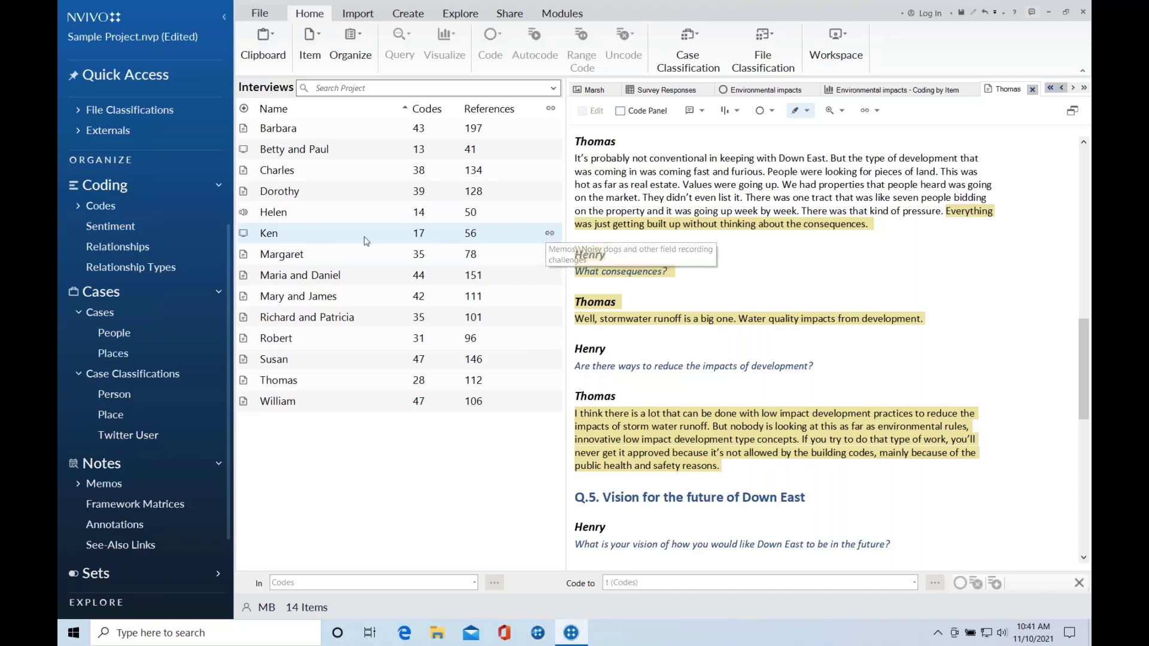
Open the memo linked to the video interview, "Noisy dogs and other field recording challenges", and turn on editing for it.
mouse_move(550, 235)
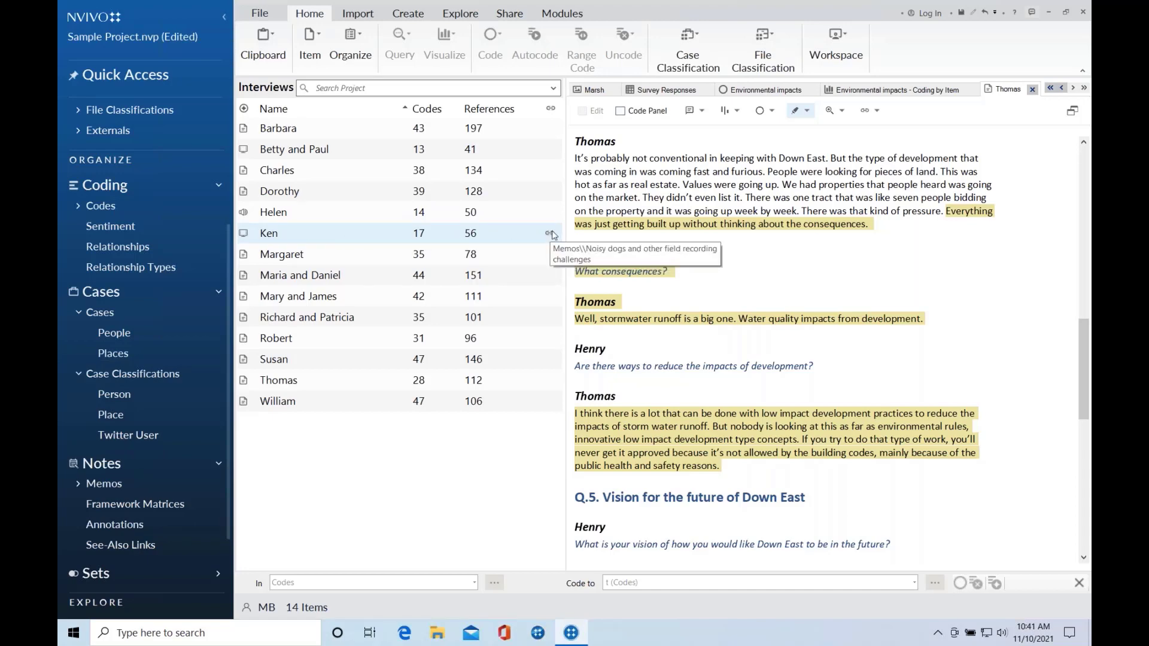
right_click(338, 236)
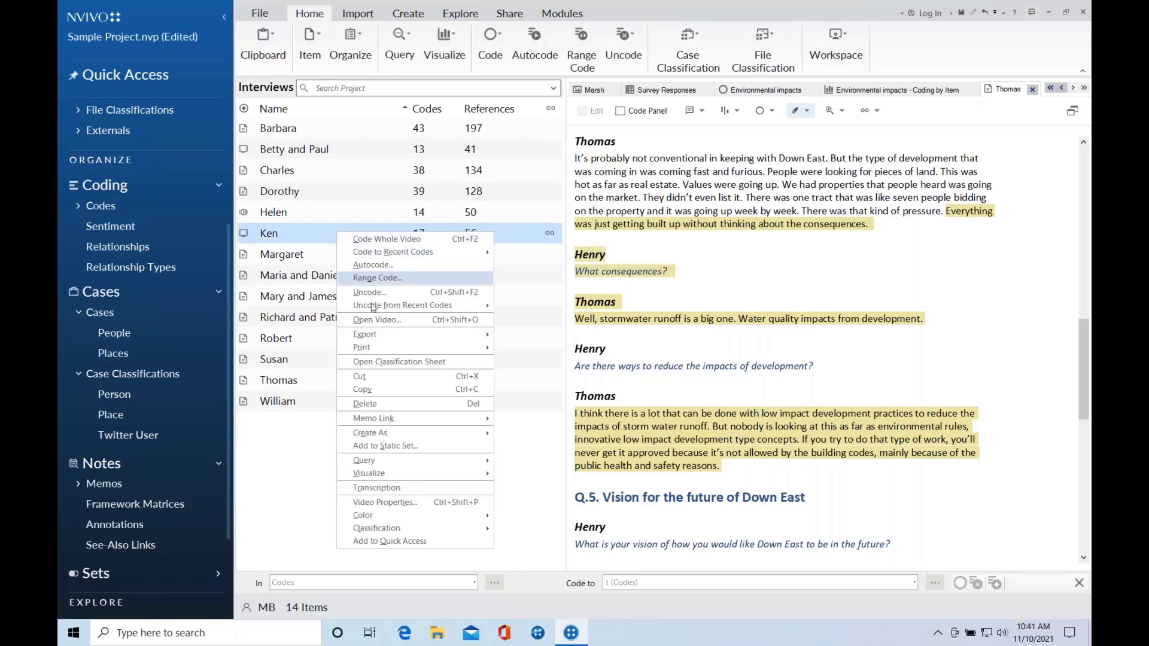
mouse_move(413, 419)
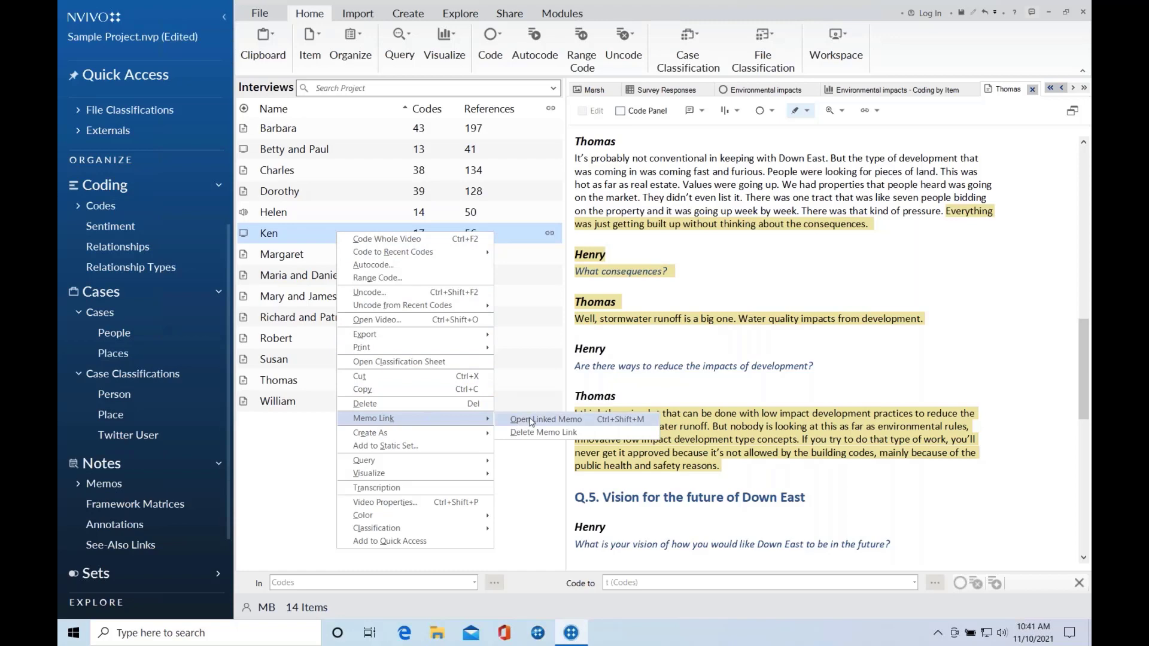
click(530, 420)
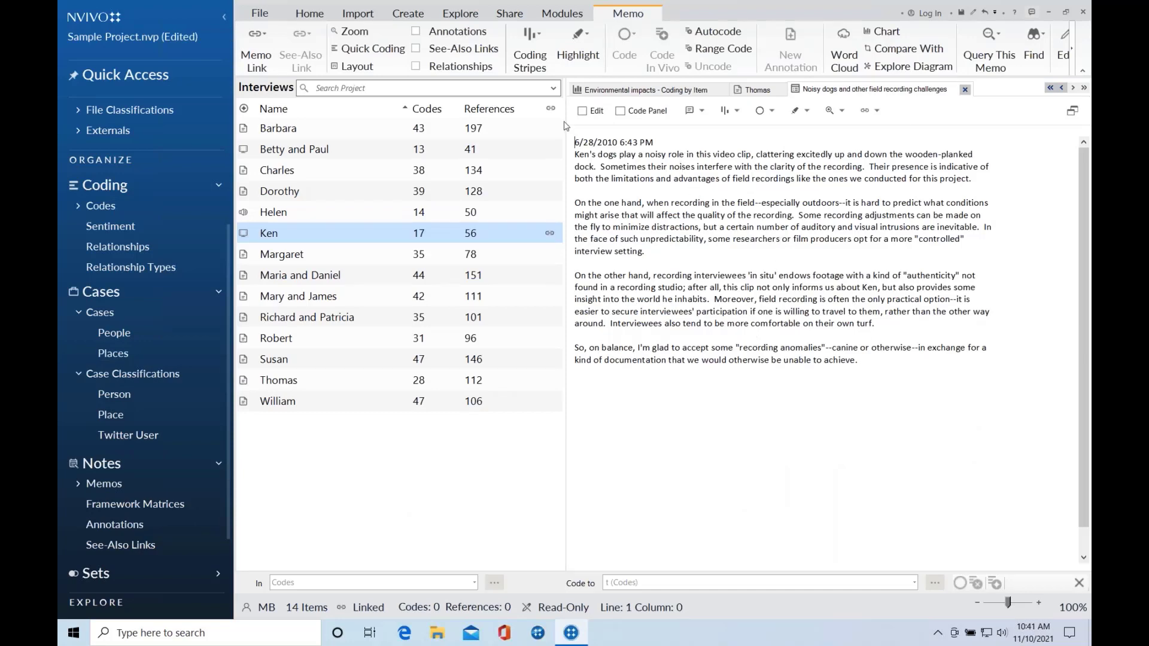
click(582, 111)
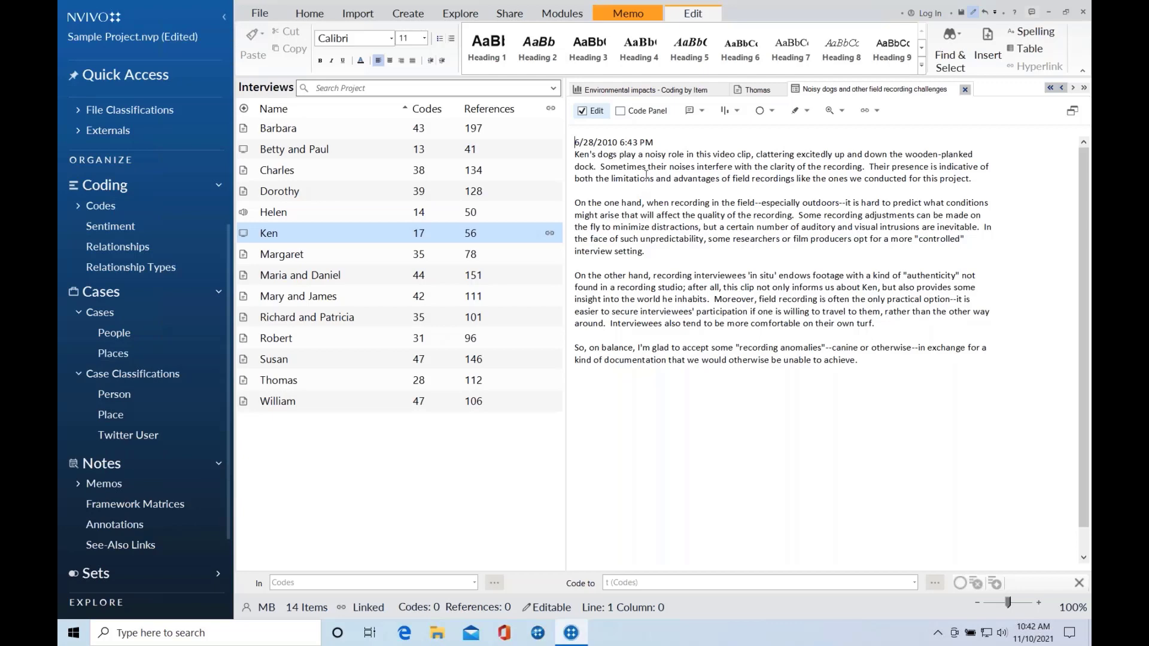
Turn off editing for the open memo about field recording challenges.
right_click(645, 172)
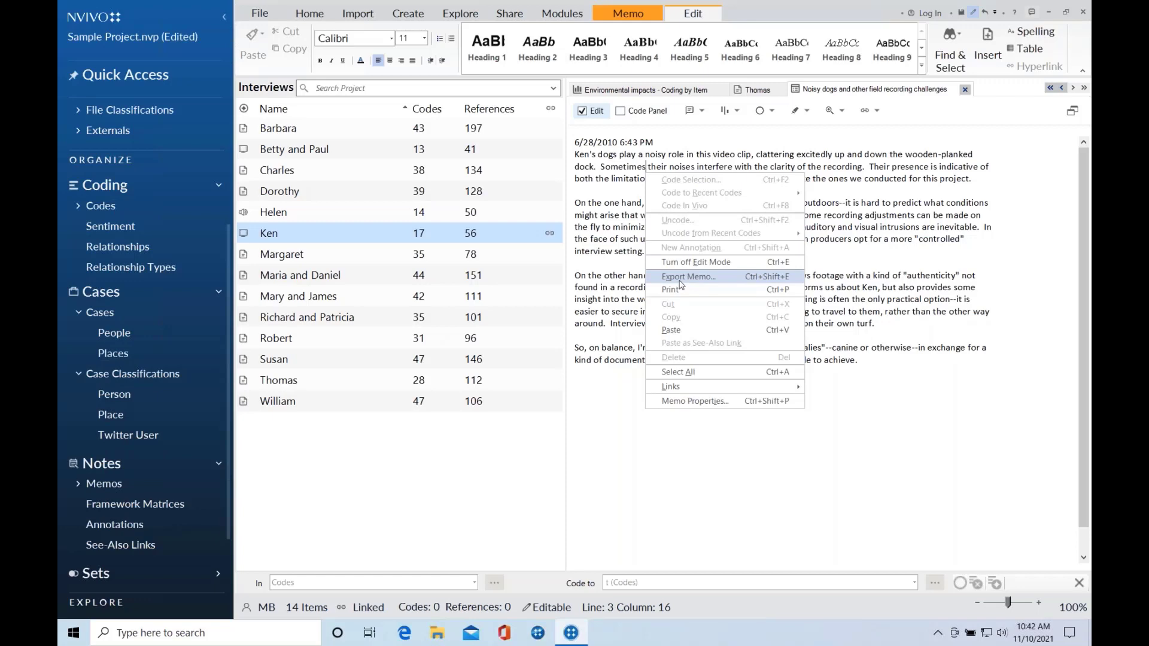
click(609, 179)
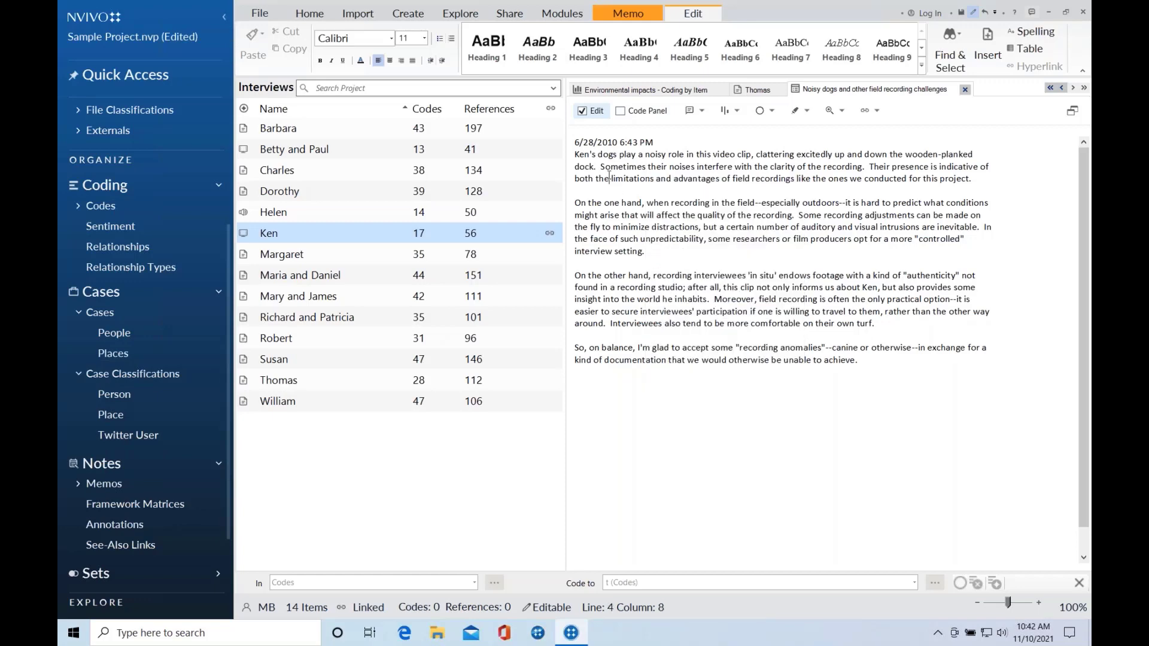
click(585, 114)
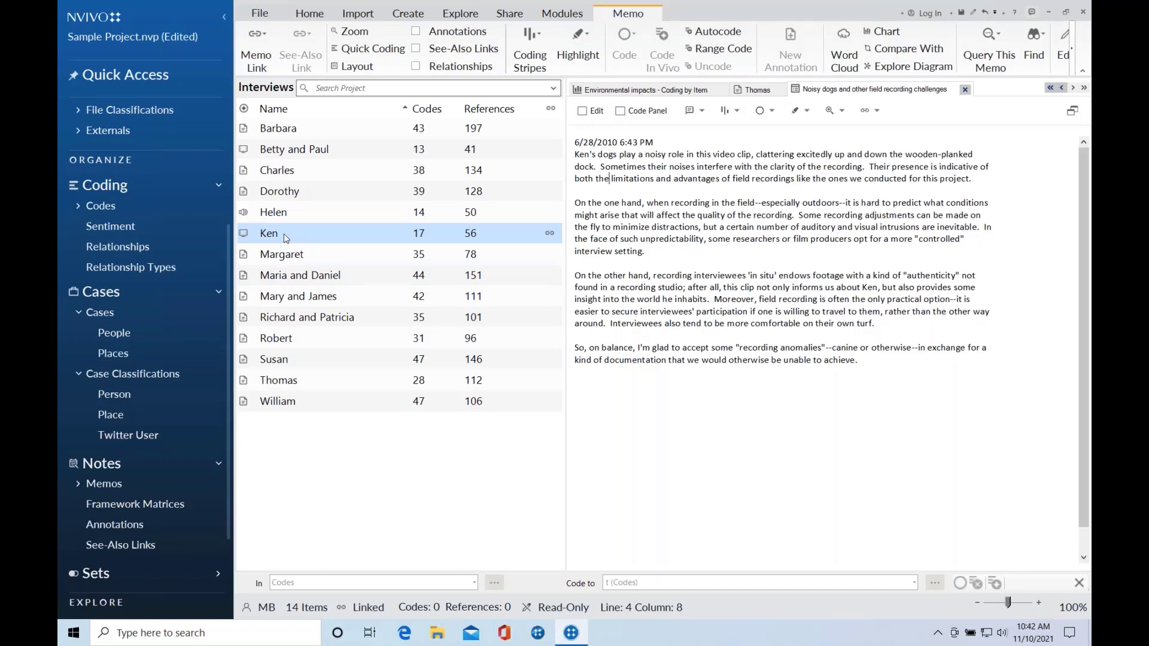
Create an Explore Diagram for the selected video interview with the linked memo.
right_click(291, 236)
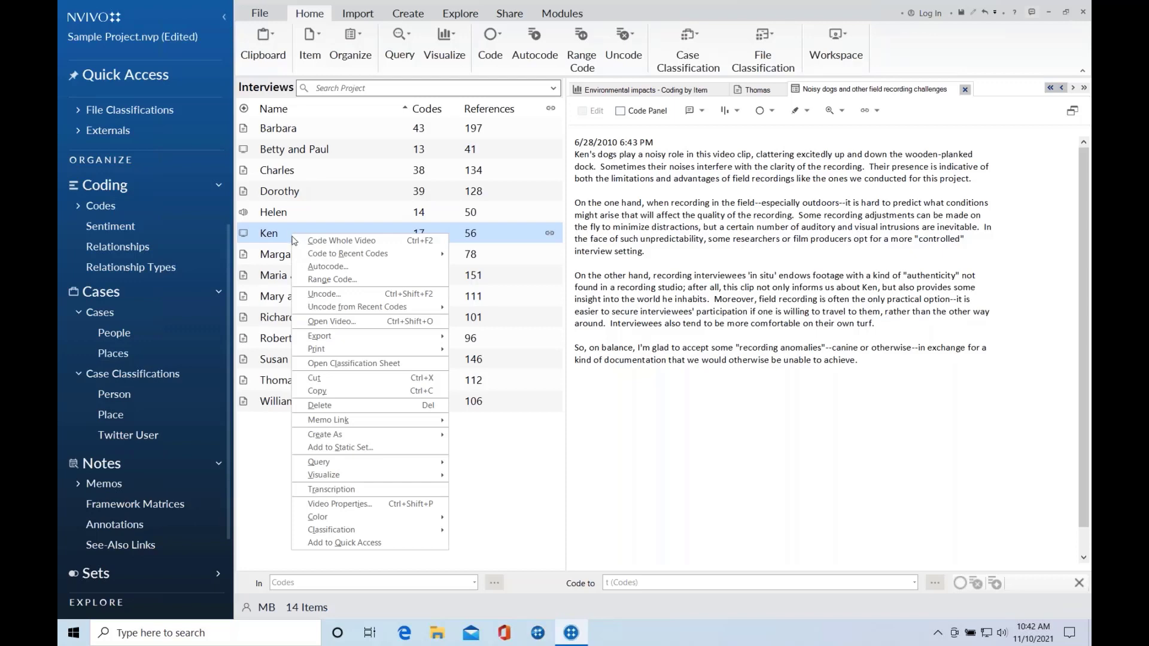
mouse_move(341, 477)
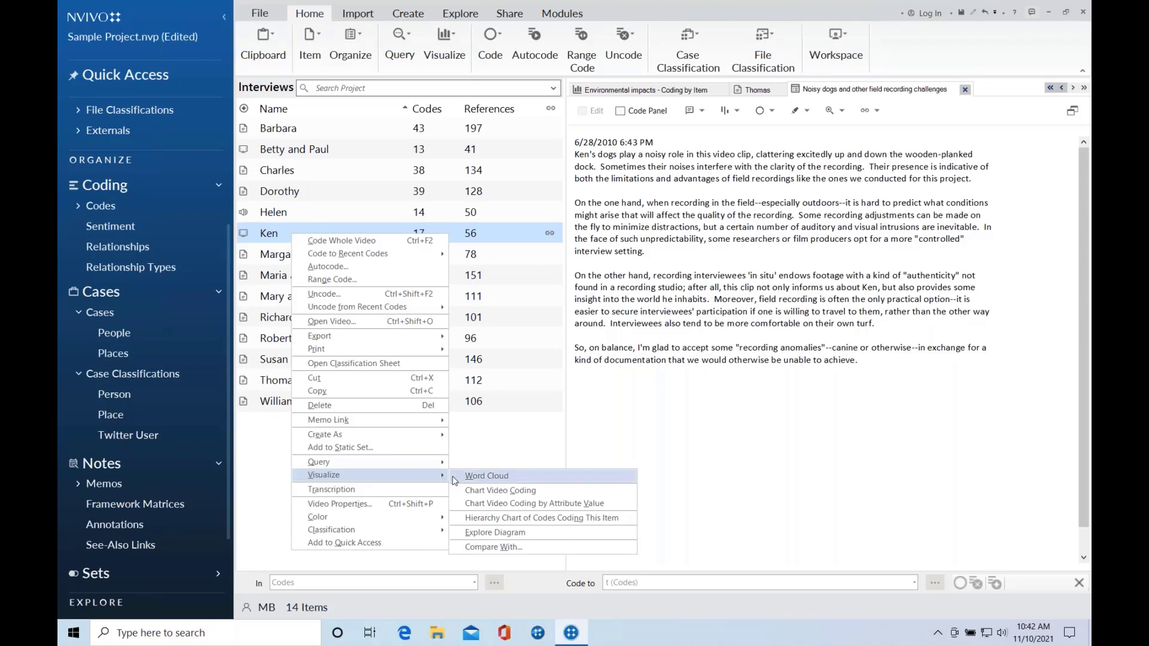
click(476, 537)
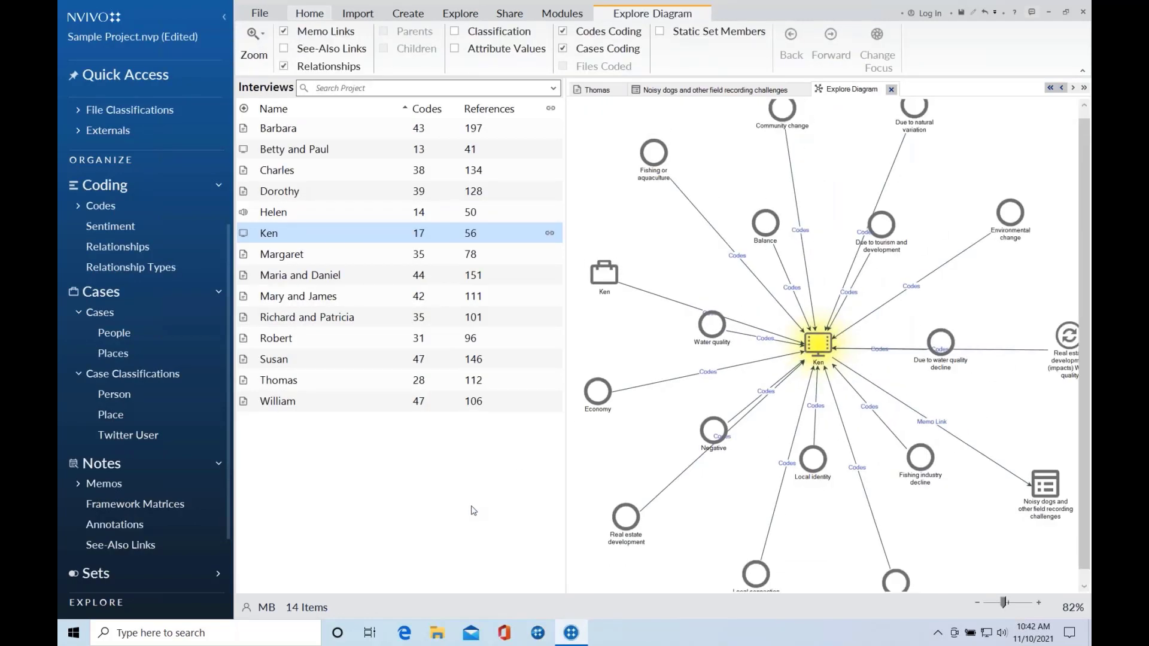
Spread out the overlapping code nodes in the Explore Diagram and move the memo node closer to the central video interview.
drag(712, 426, 689, 416)
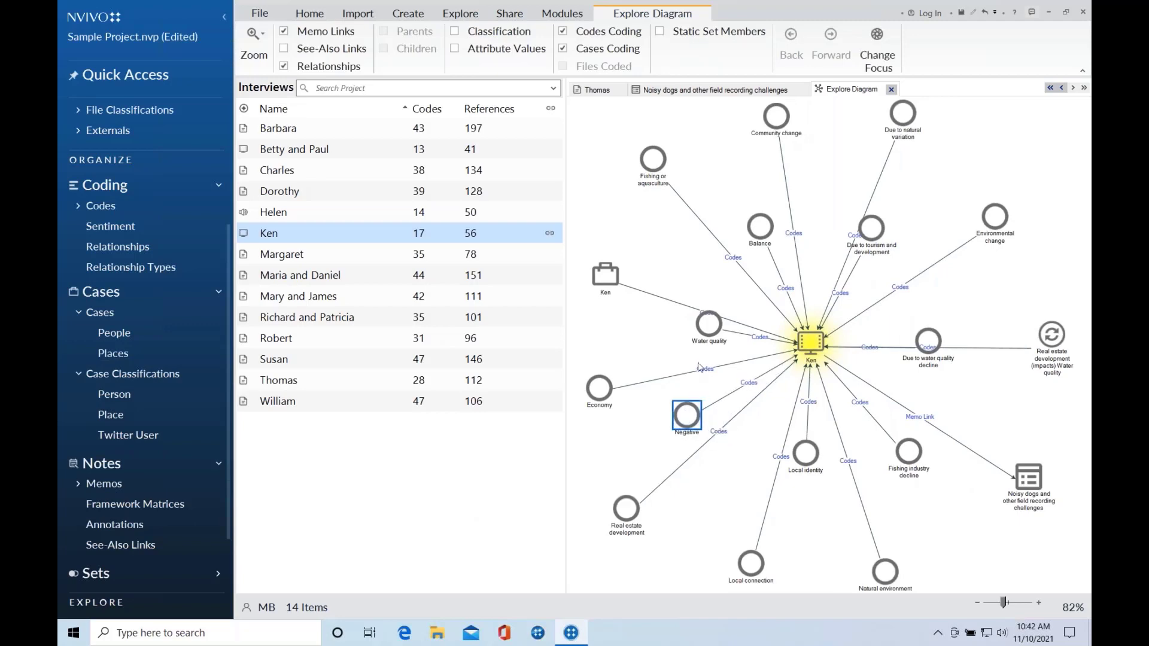
drag(711, 335, 700, 345)
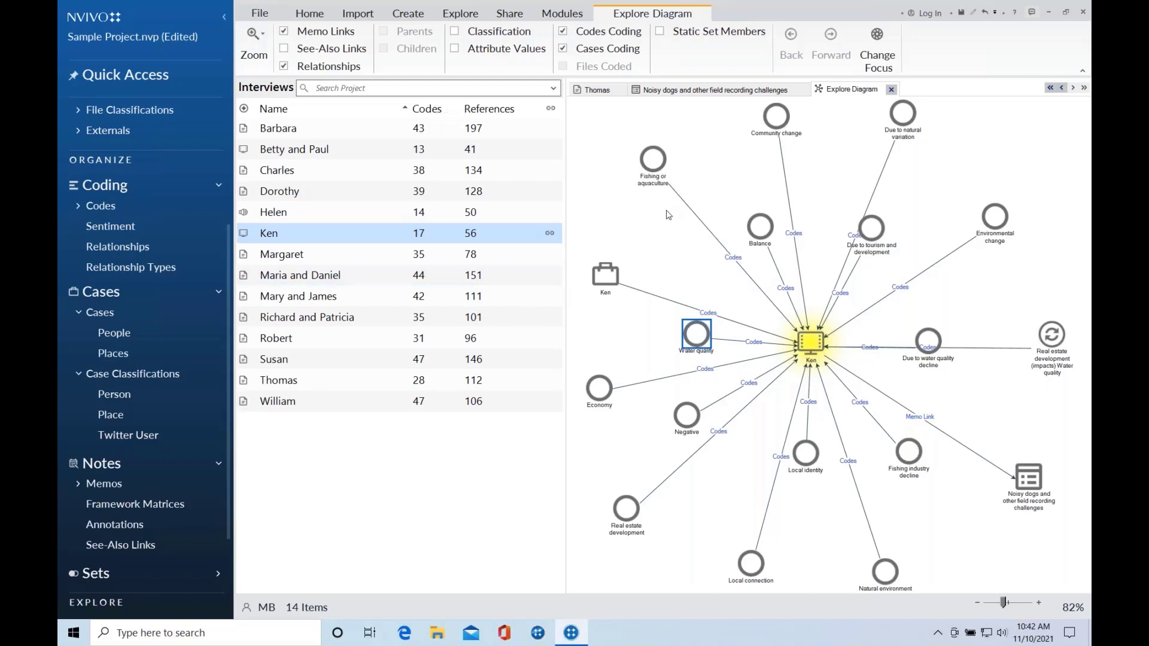
drag(878, 232, 901, 238)
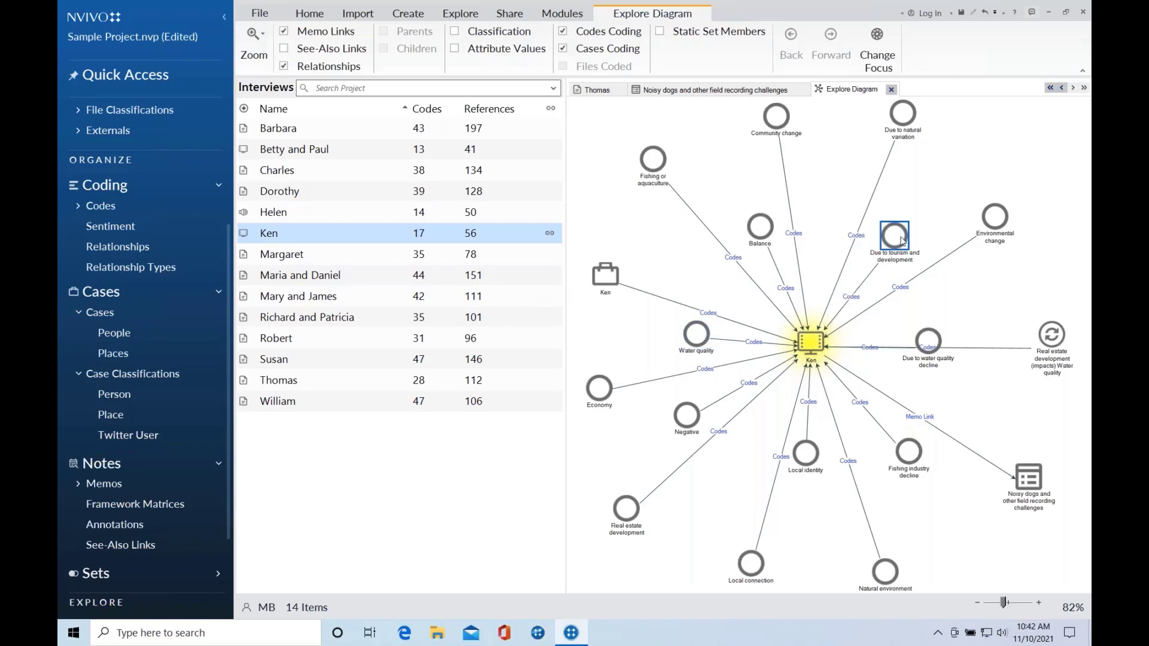
drag(928, 345, 935, 316)
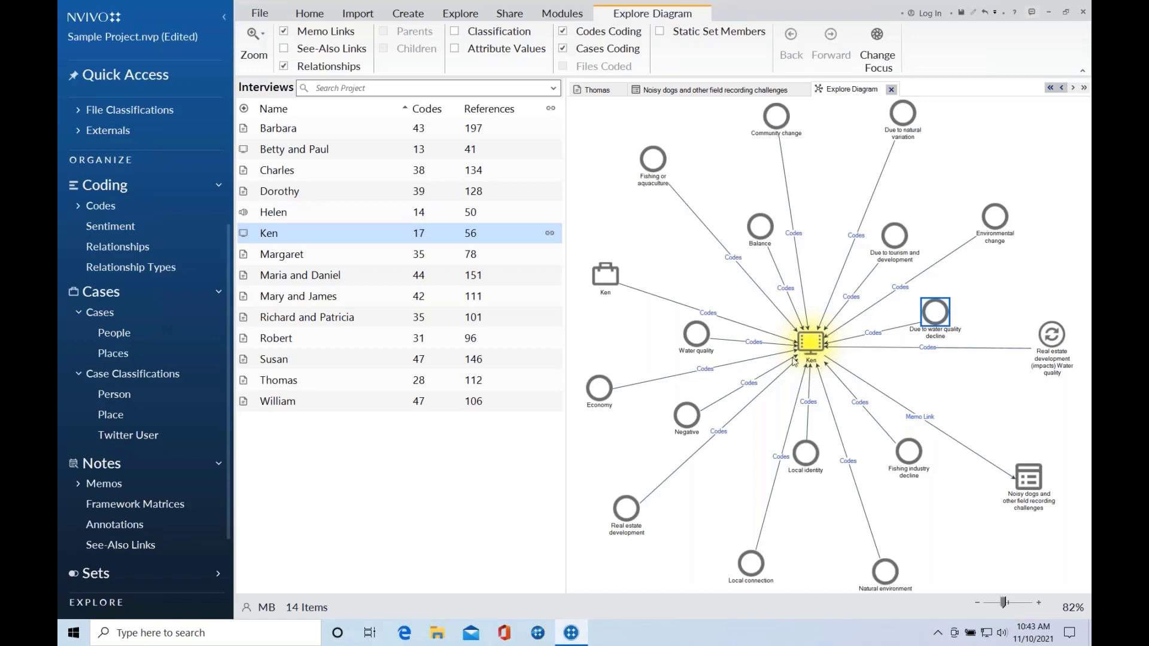
drag(1024, 477, 977, 393)
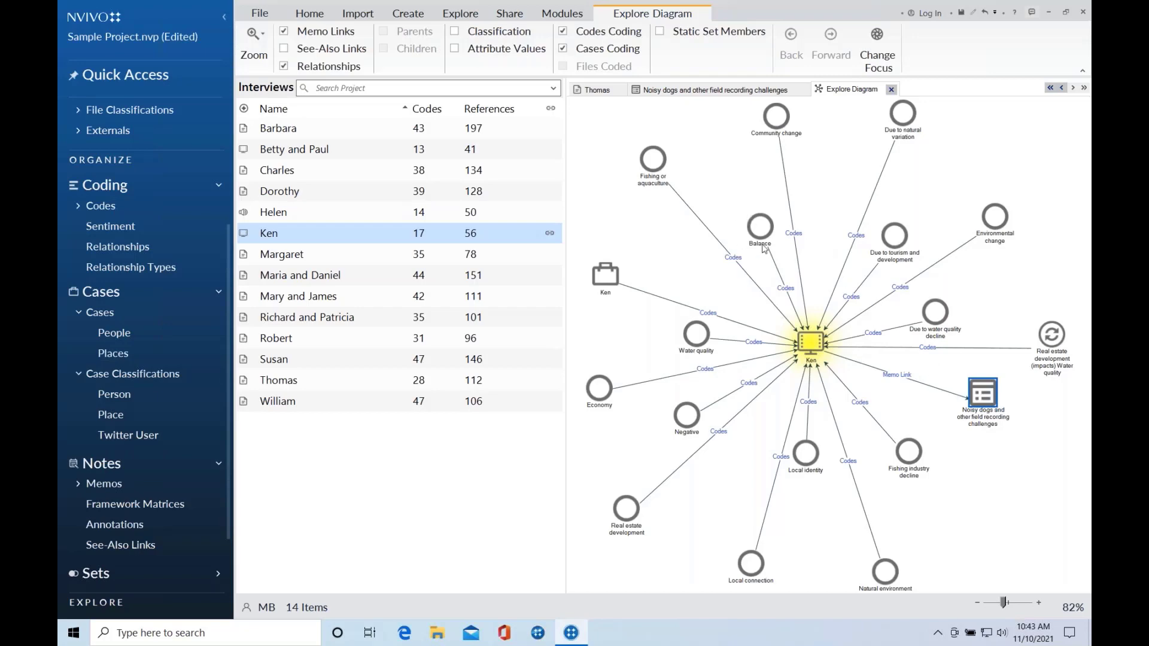
mouse_move(764, 235)
mouse_down()
mouse_move(742, 210)
mouse_move(747, 222)
mouse_up()
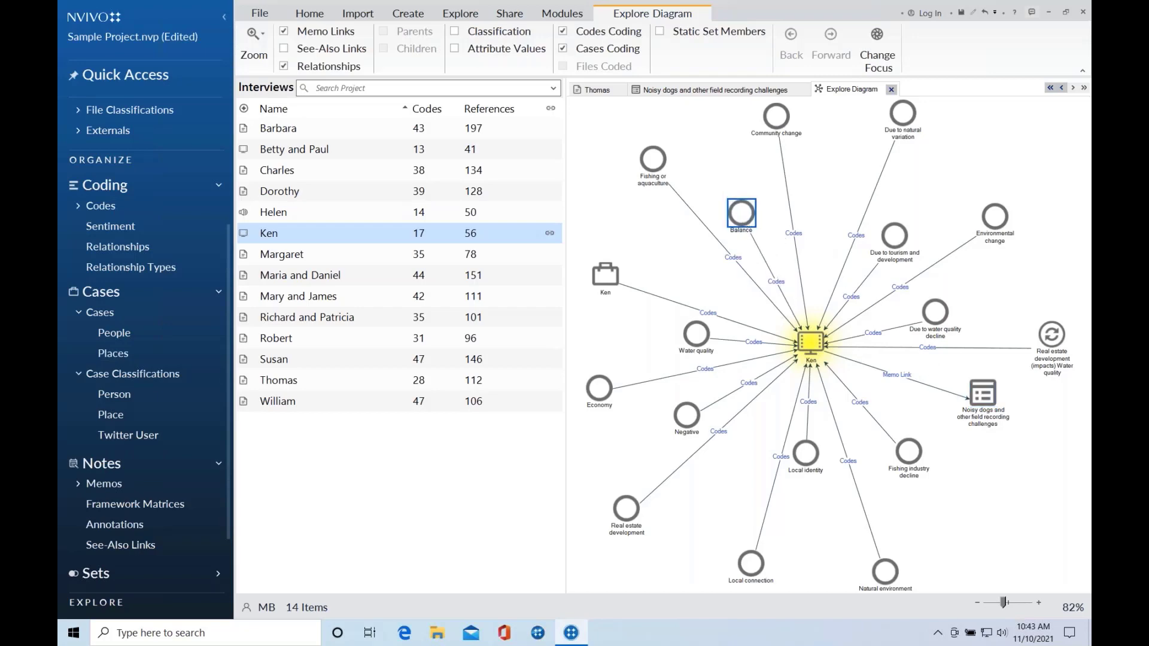
drag(701, 335, 677, 335)
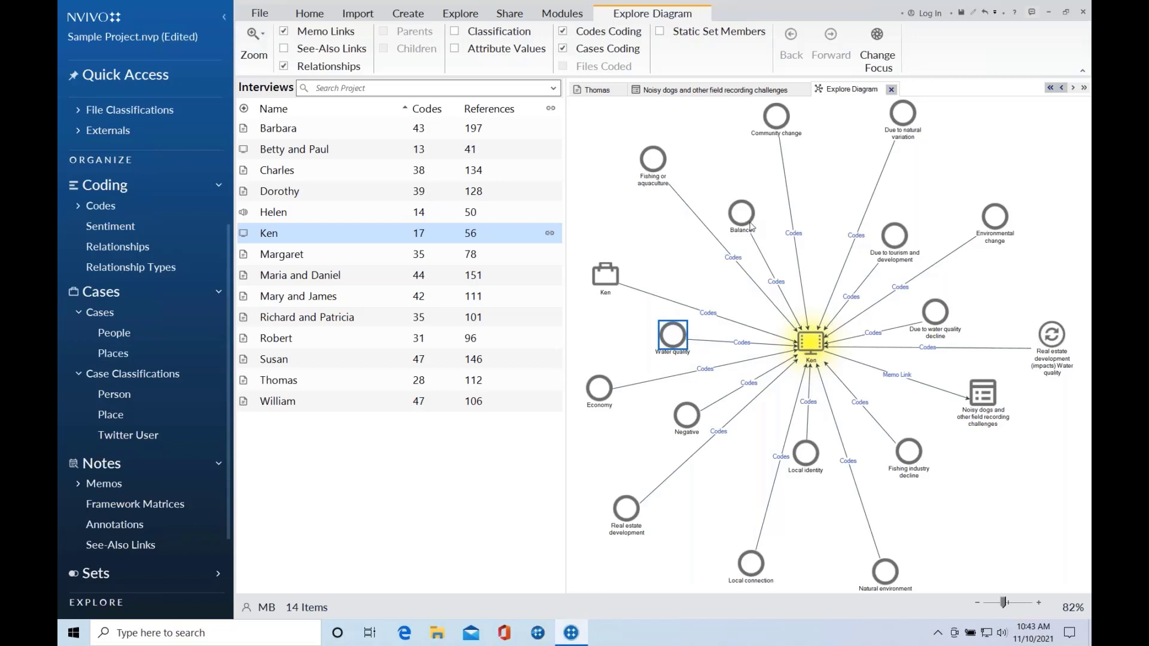
Open the coded references of the connected person case and of the Balance code from the Explore Diagram.
click(607, 276)
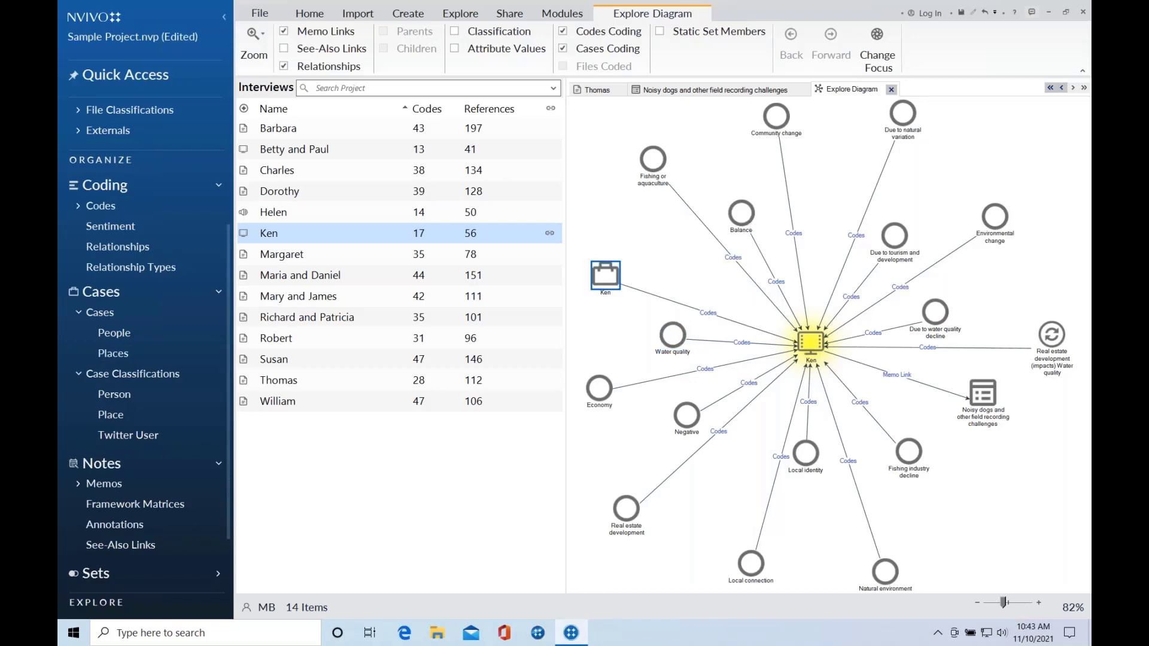
double_click(606, 276)
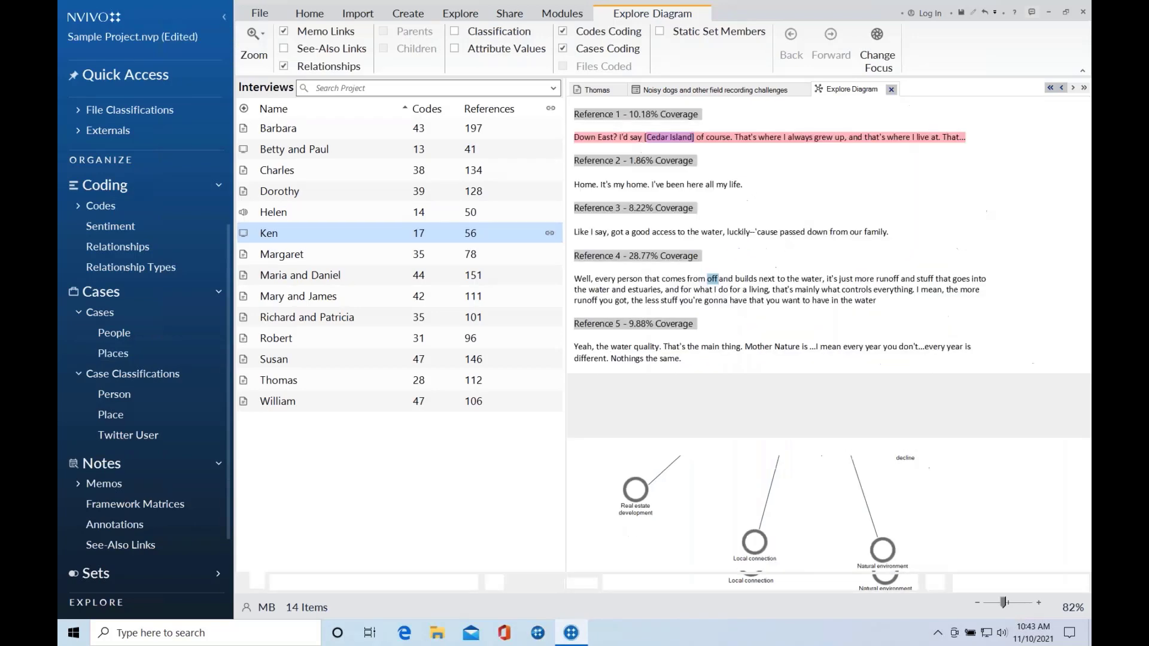
click(868, 90)
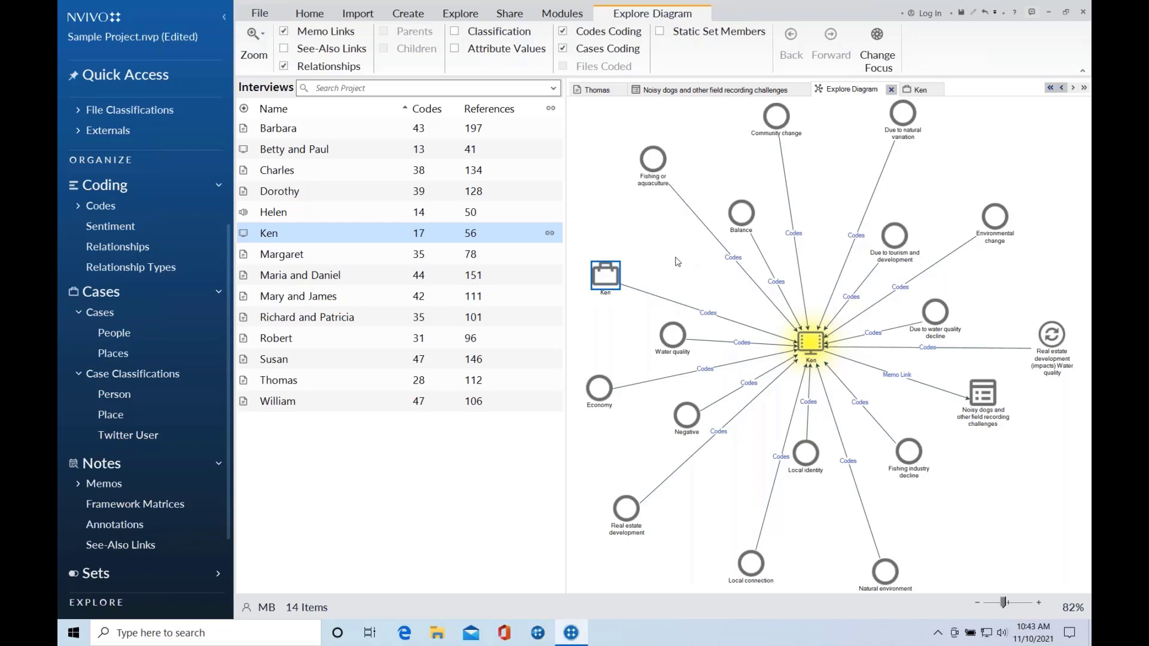
click(748, 213)
double_click(742, 213)
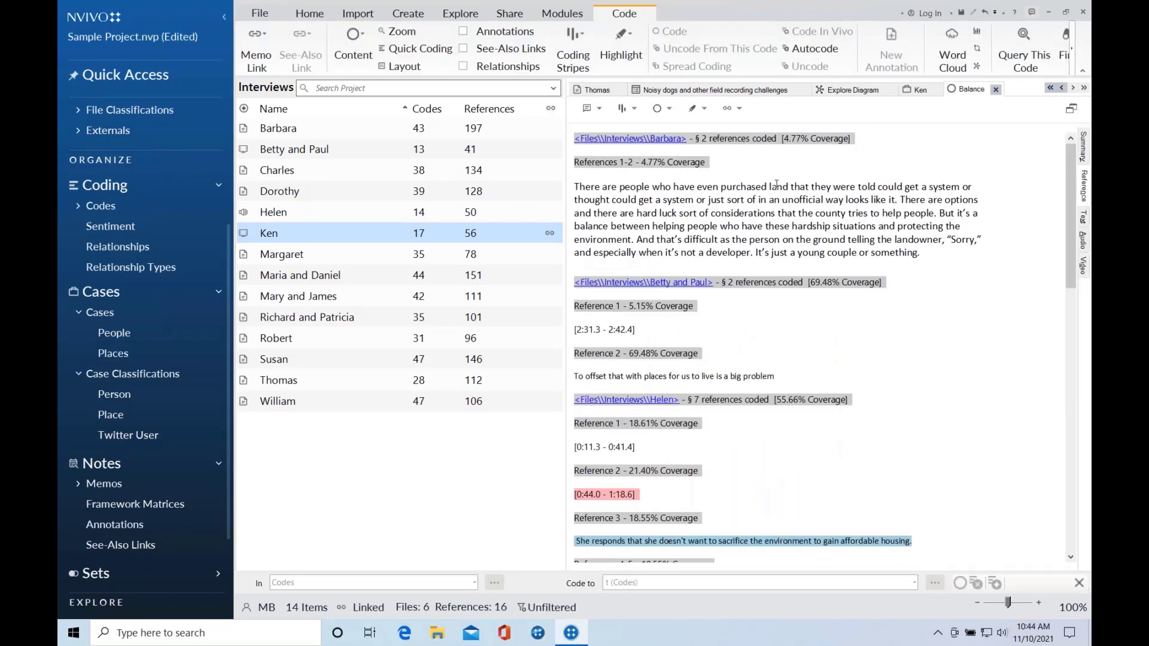
Change the Explore Diagram's focus to the Balance code and move the overlapping case node clear of the neighbouring connector.
click(854, 91)
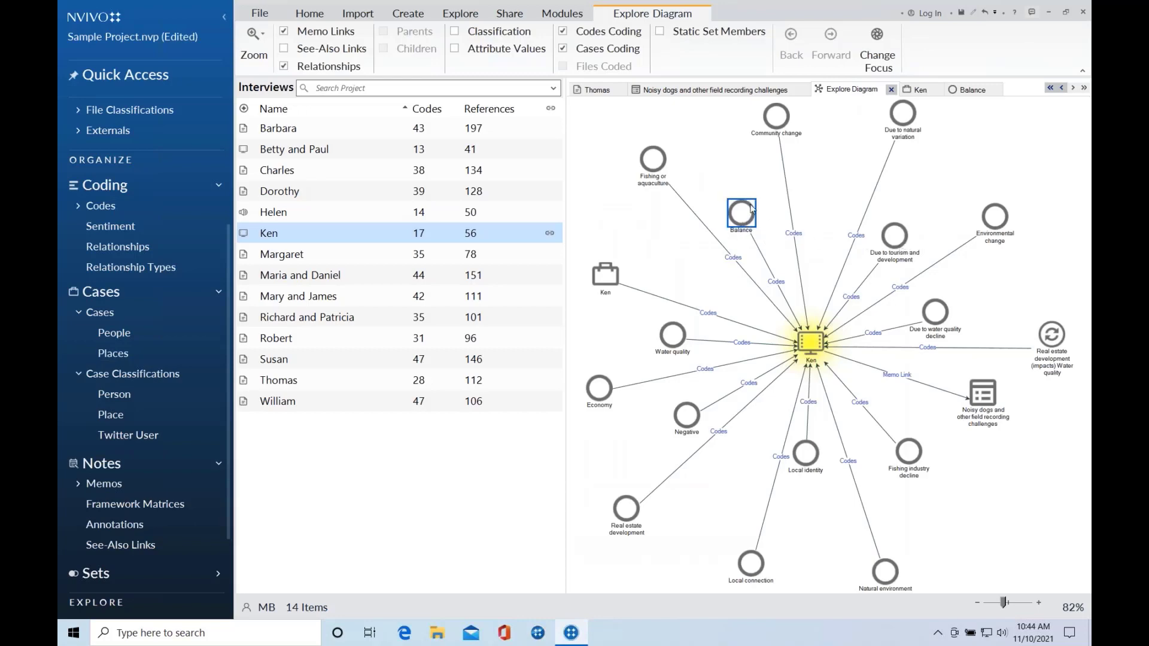
click(884, 42)
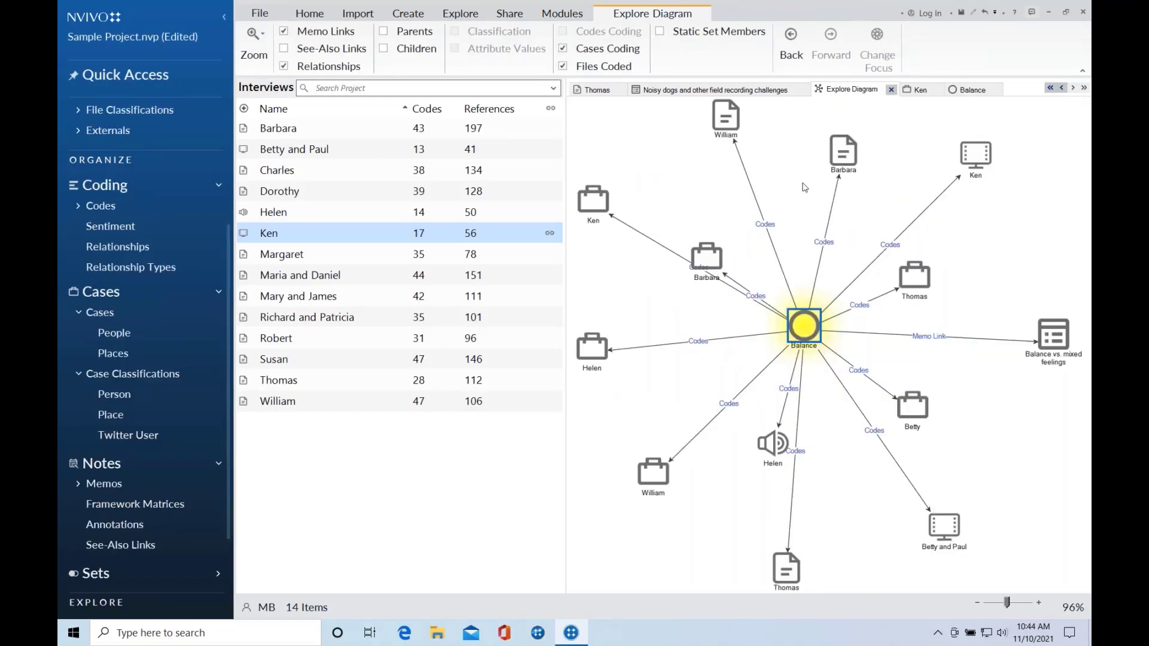
drag(716, 254, 730, 231)
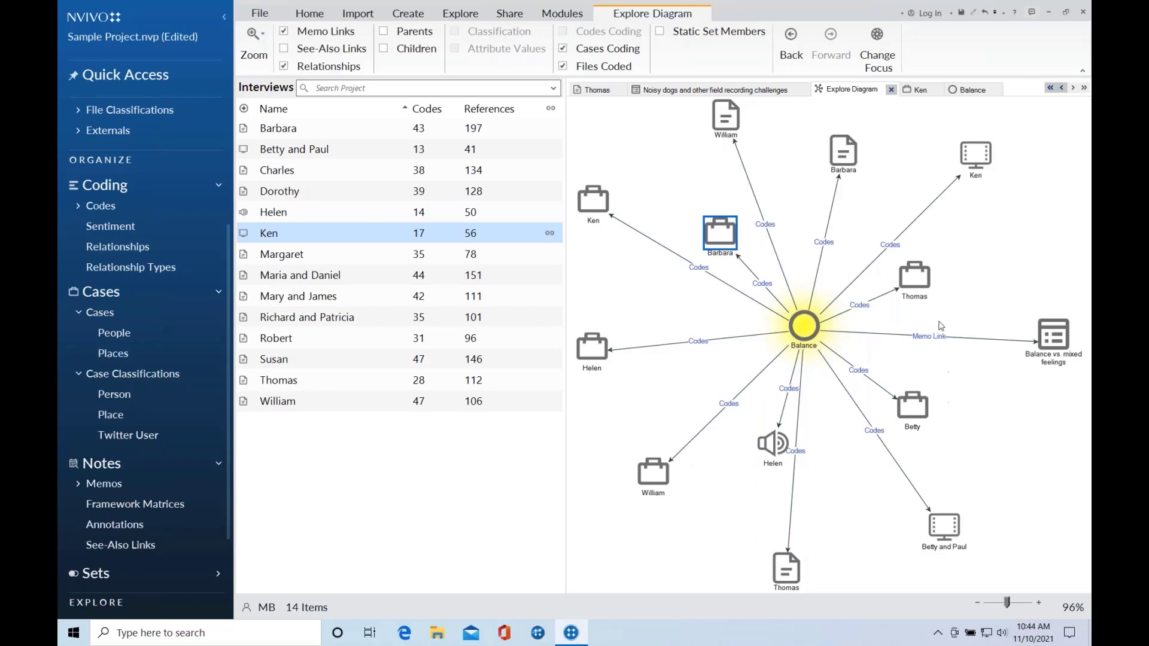
Review the Balance code's text references and play its first coded video, stopping it near the end.
click(969, 94)
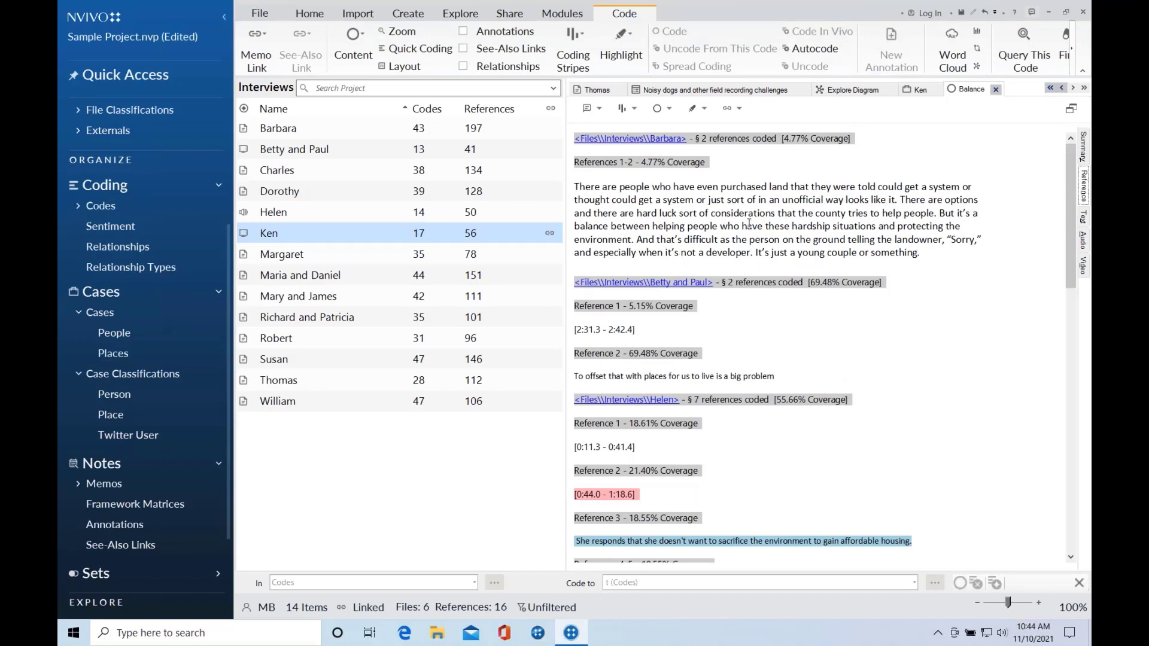
scroll(667, 291, down, 1)
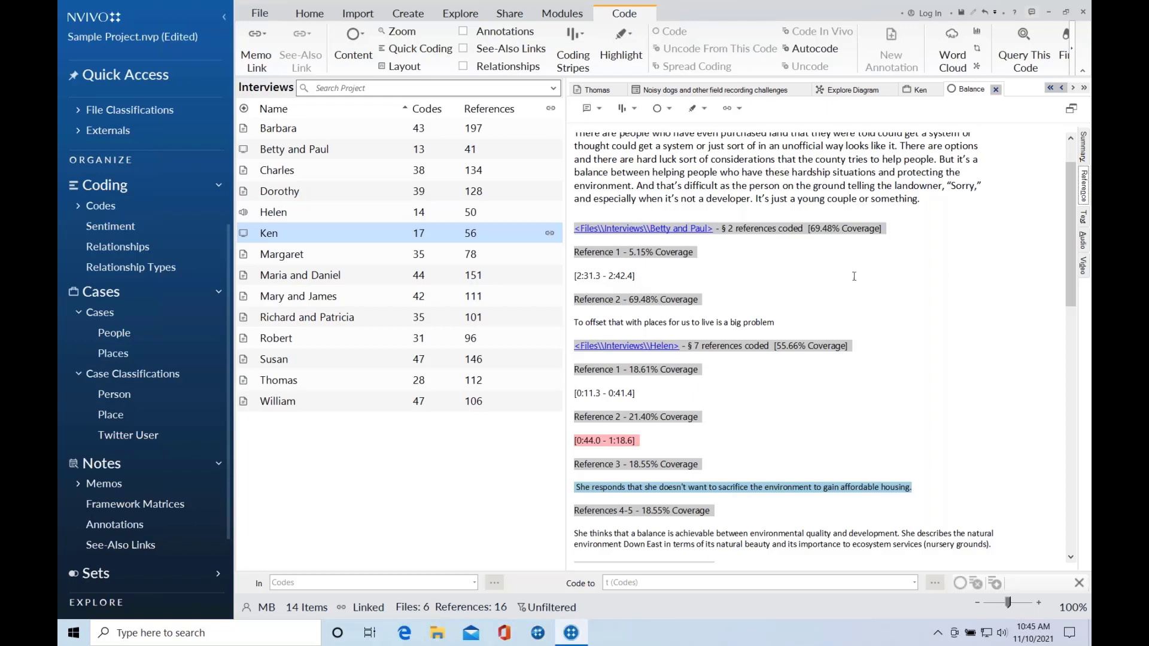
click(1084, 265)
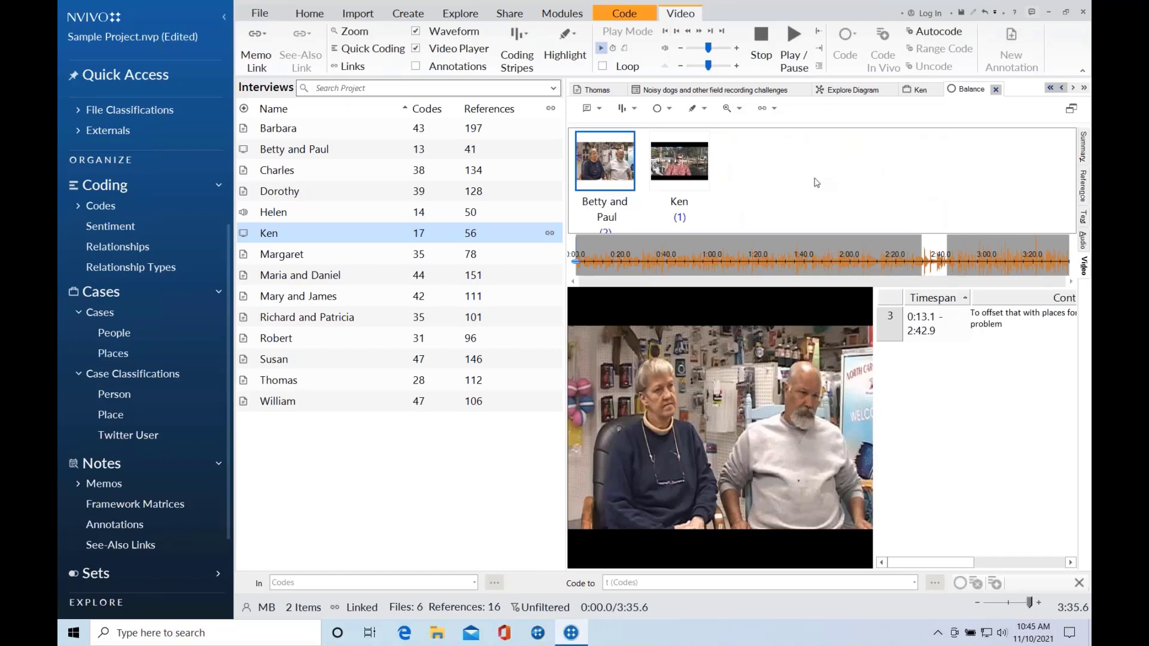
click(794, 51)
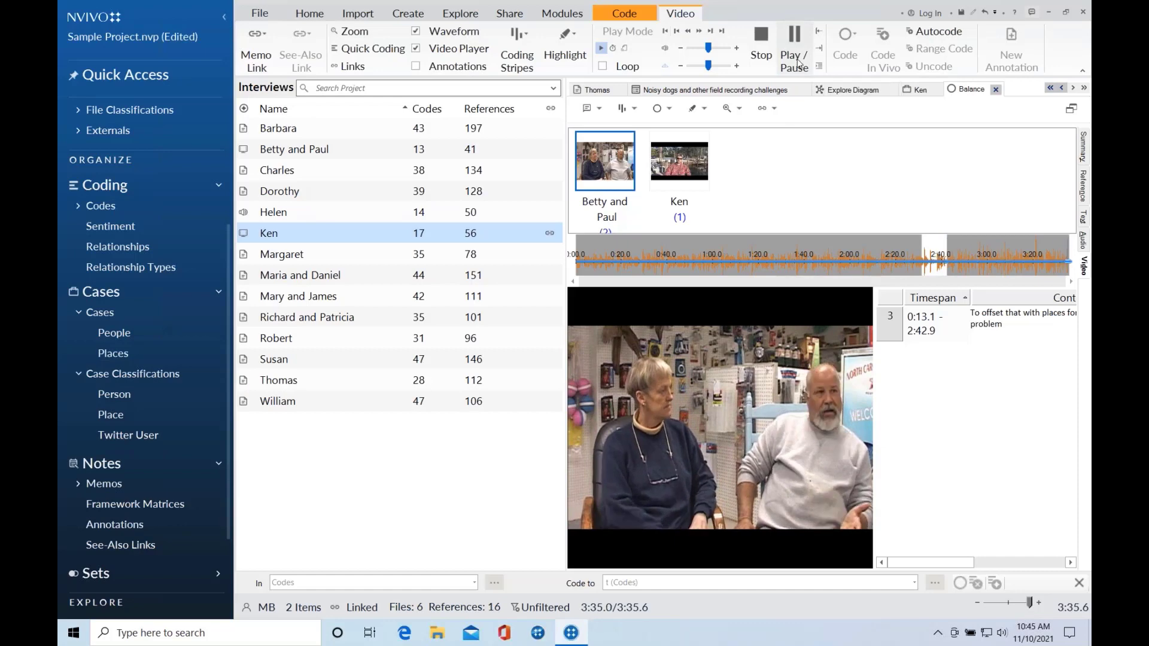
click(761, 48)
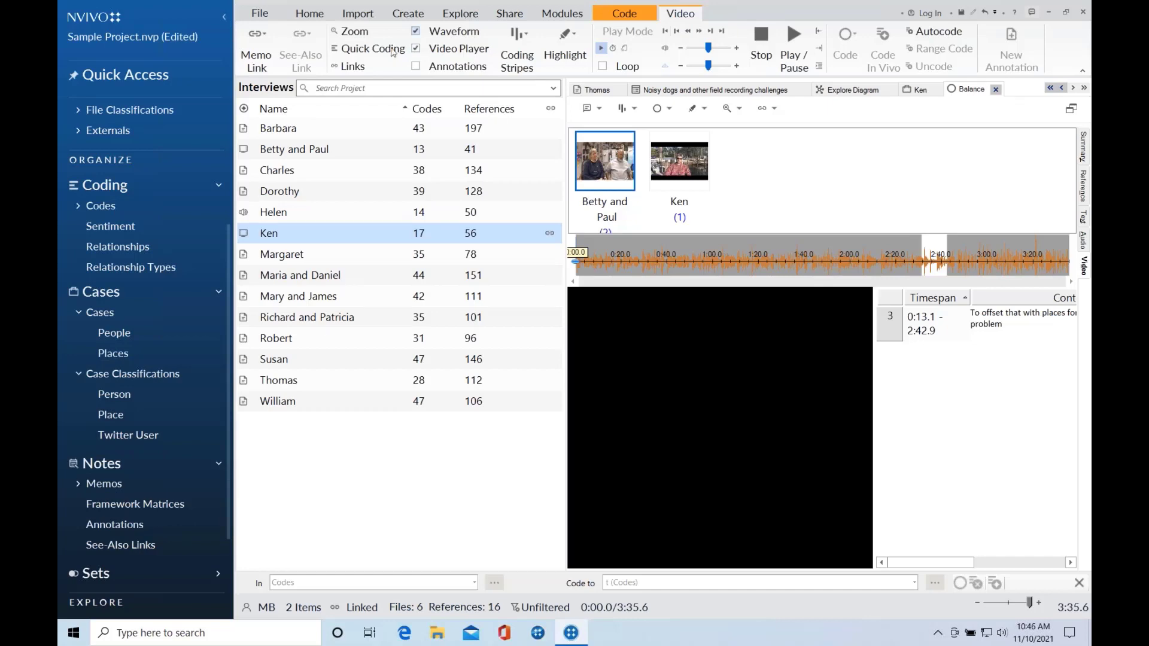
Expand the Queries section of the project navigation and list the saved query criteria.
scroll(170, 200, down, 3)
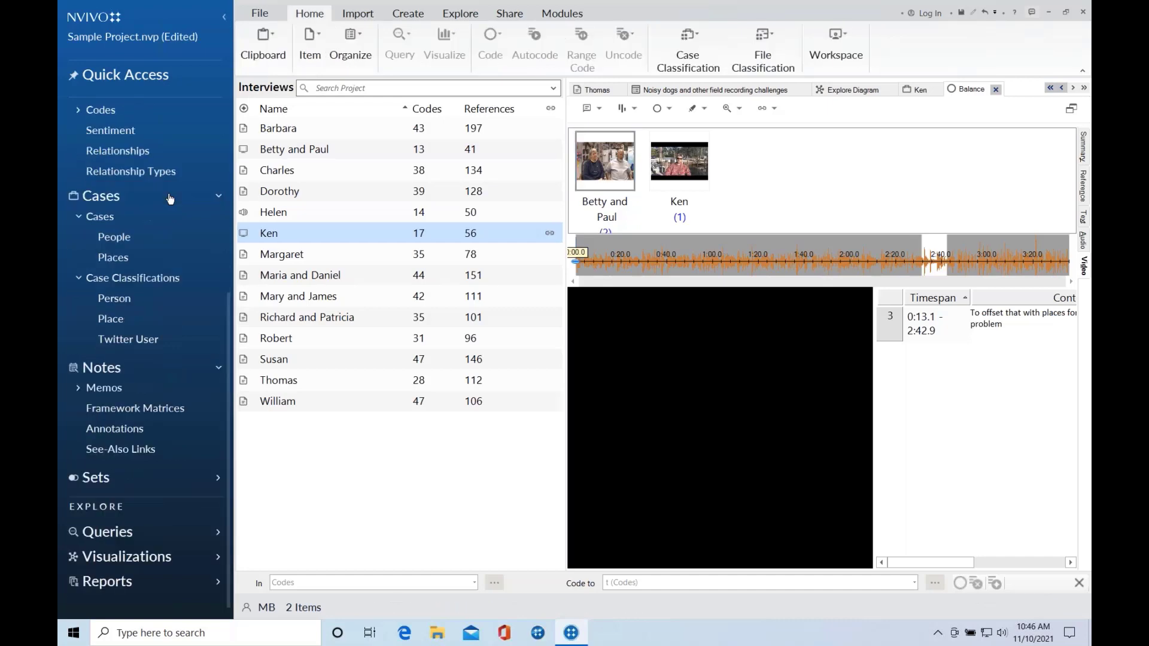
click(97, 533)
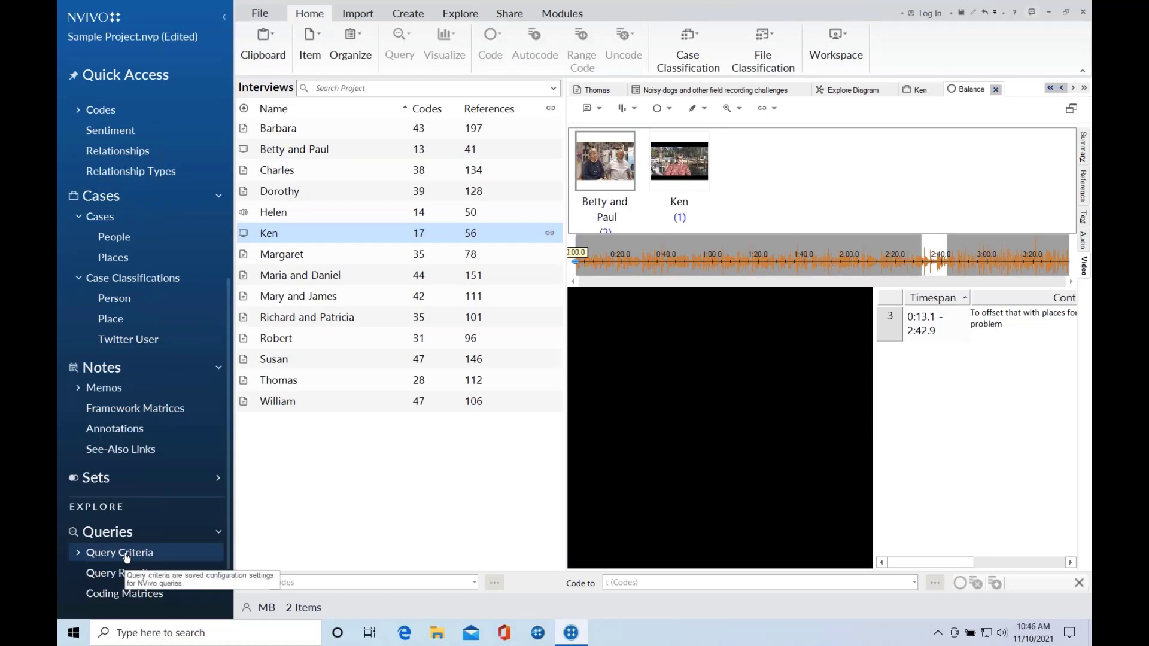
click(126, 555)
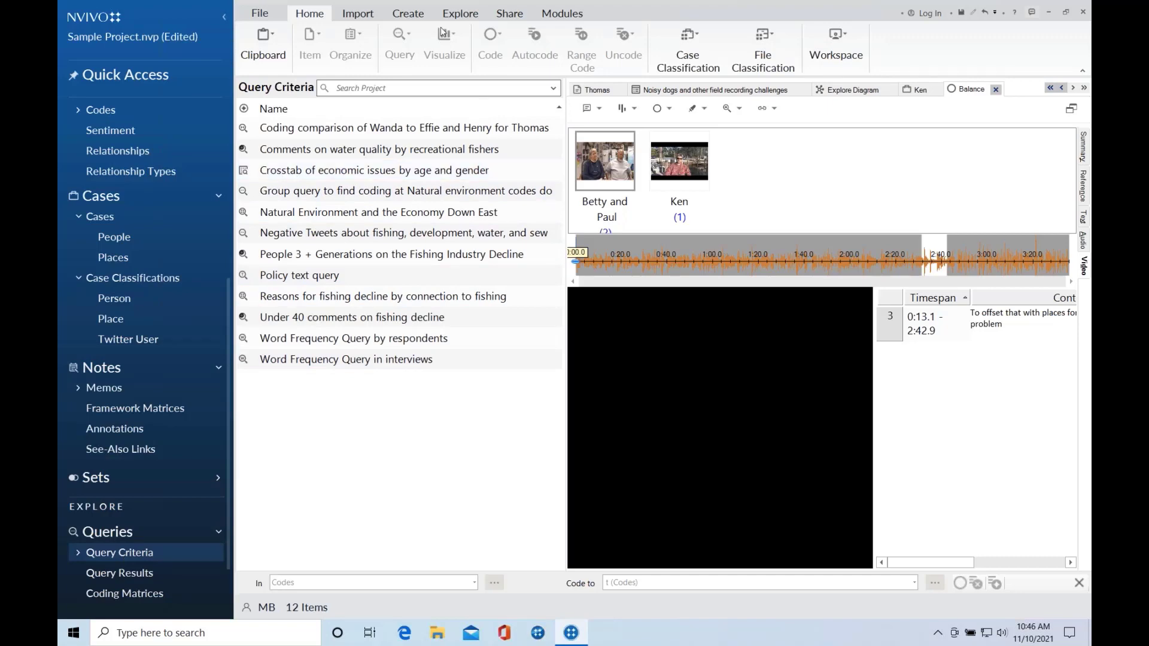
Open the "Crosstab of economic issues by age and gender" query, widen its detail area and view its attribute criteria.
right_click(283, 175)
click(314, 197)
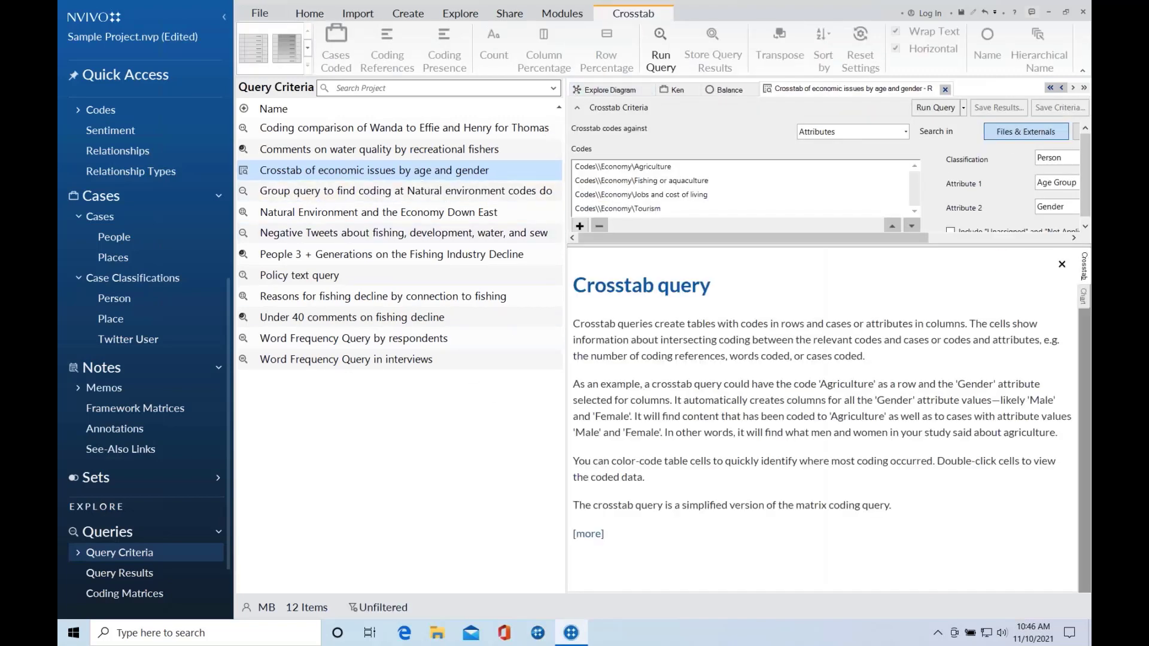
drag(565, 95, 514, 96)
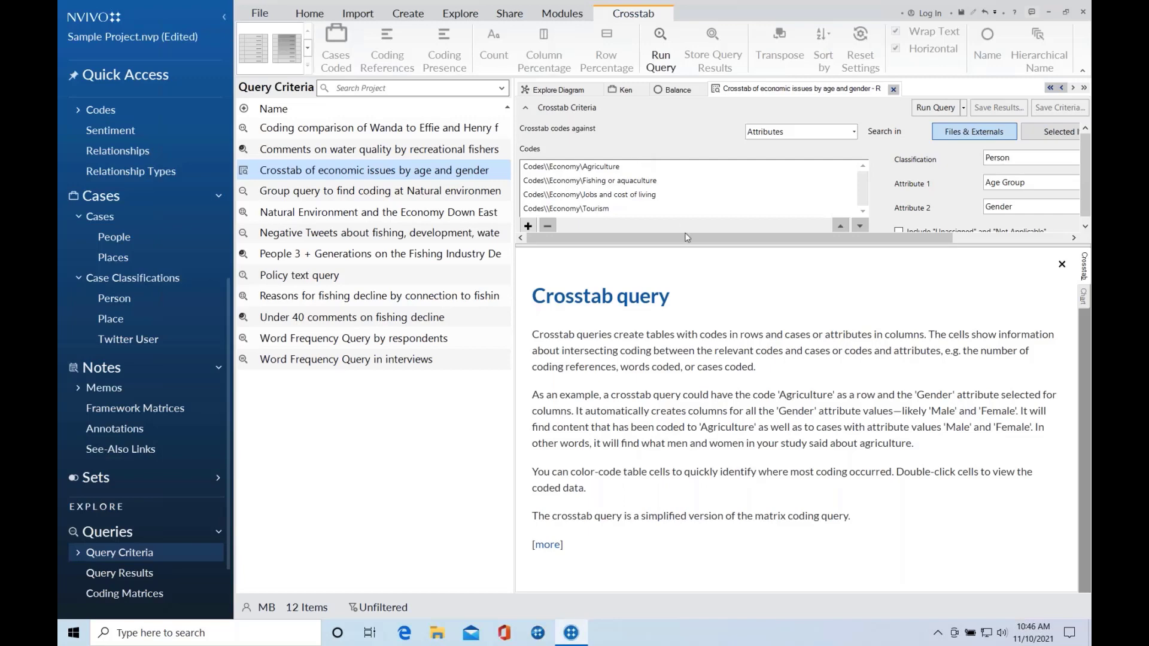
drag(685, 238, 764, 241)
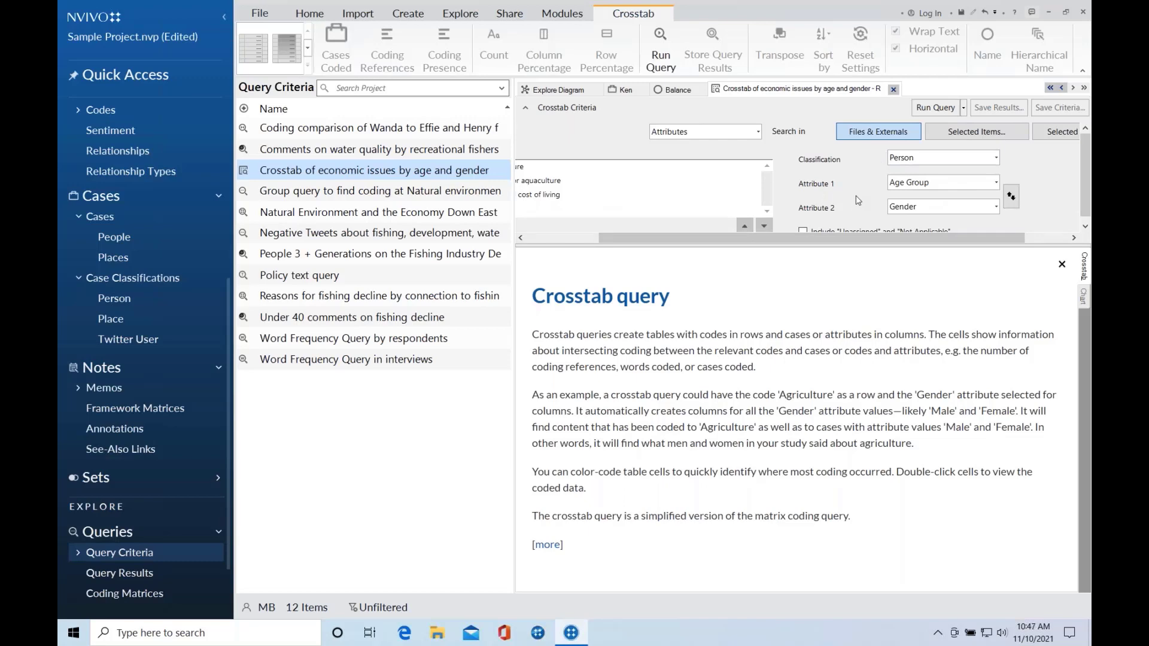
Run the crosstab query and display its result transposed with green cell shading.
click(934, 108)
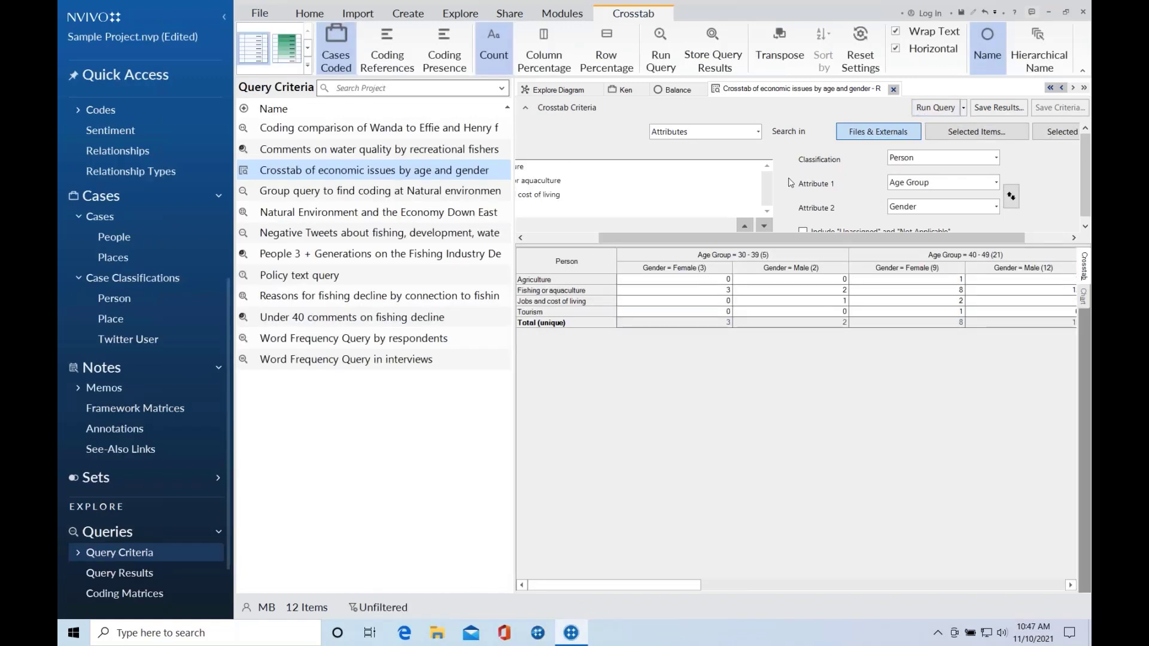
click(282, 56)
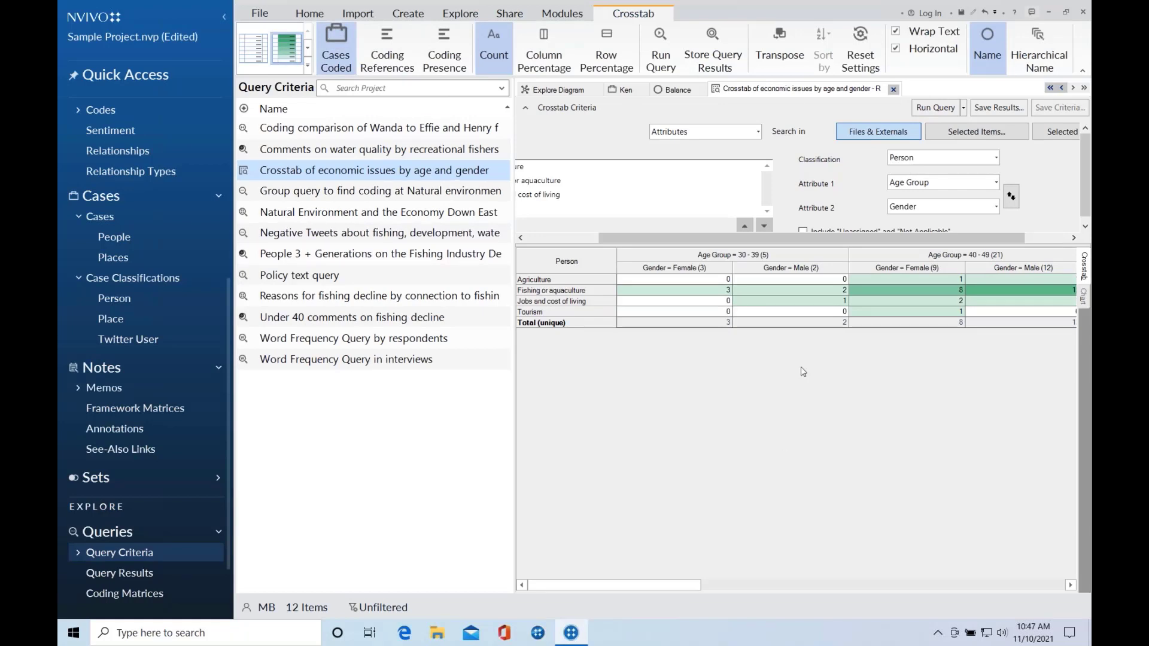
click(786, 51)
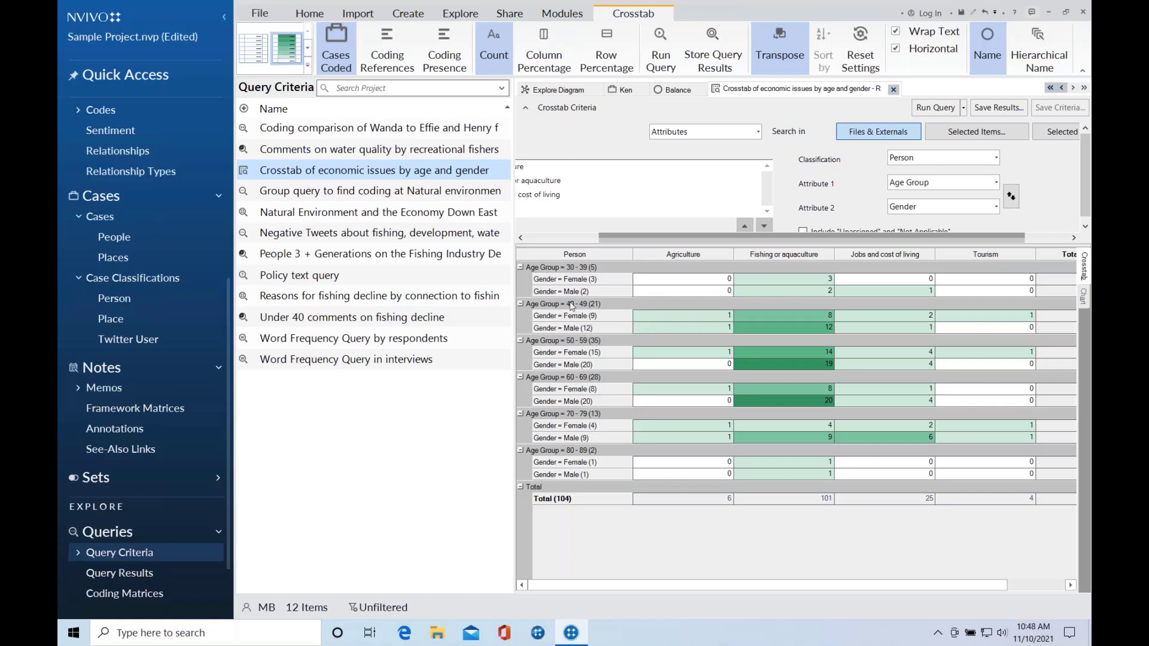
Open the references behind the Fishing or aquaculture cell for females aged 40 - 49.
click(801, 314)
double_click(801, 315)
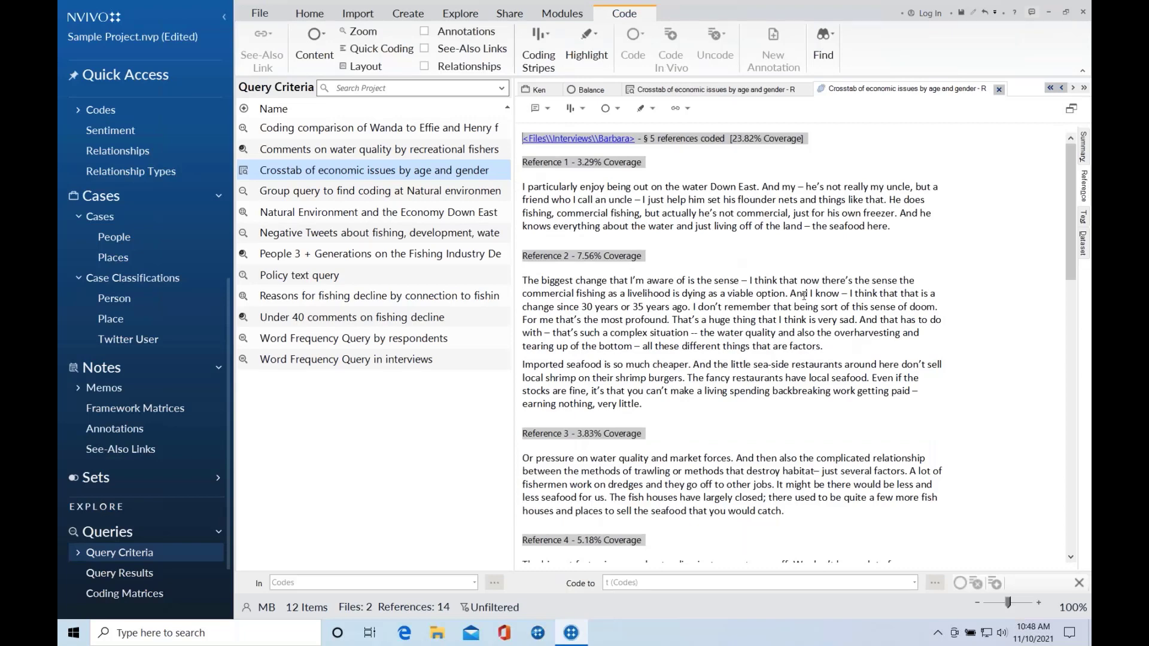
Read through the references coded for the crosstab cell and return to the crosstab result.
scroll(806, 293, down, 5)
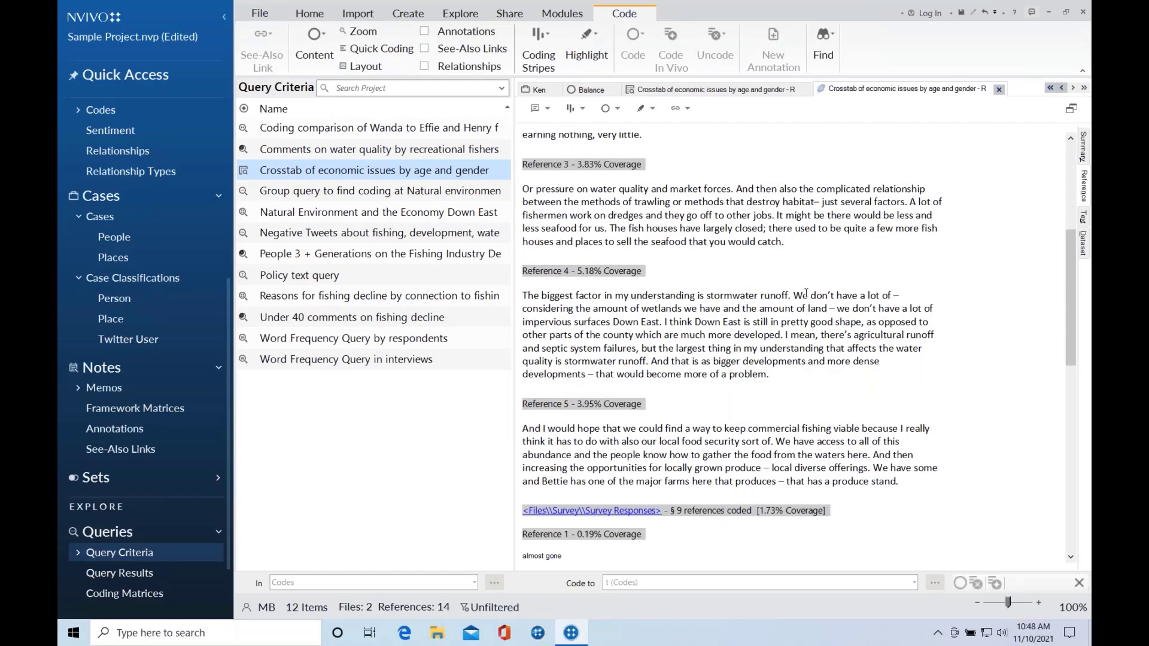
scroll(806, 293, down, 3)
scroll(805, 293, up, 8)
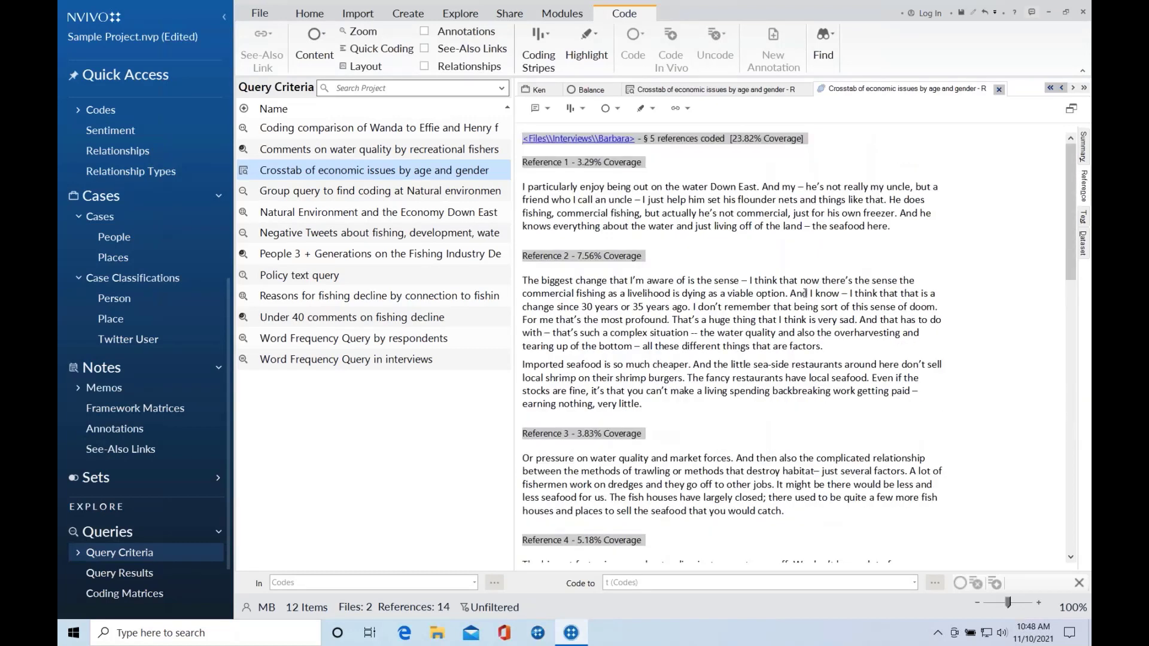
click(724, 91)
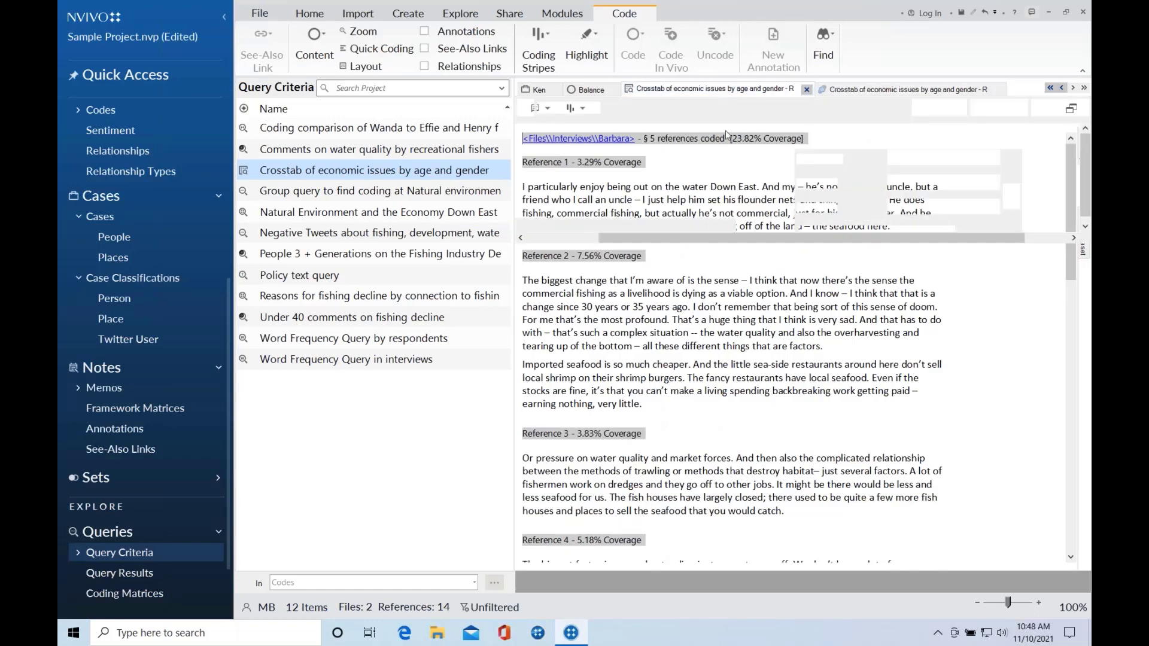
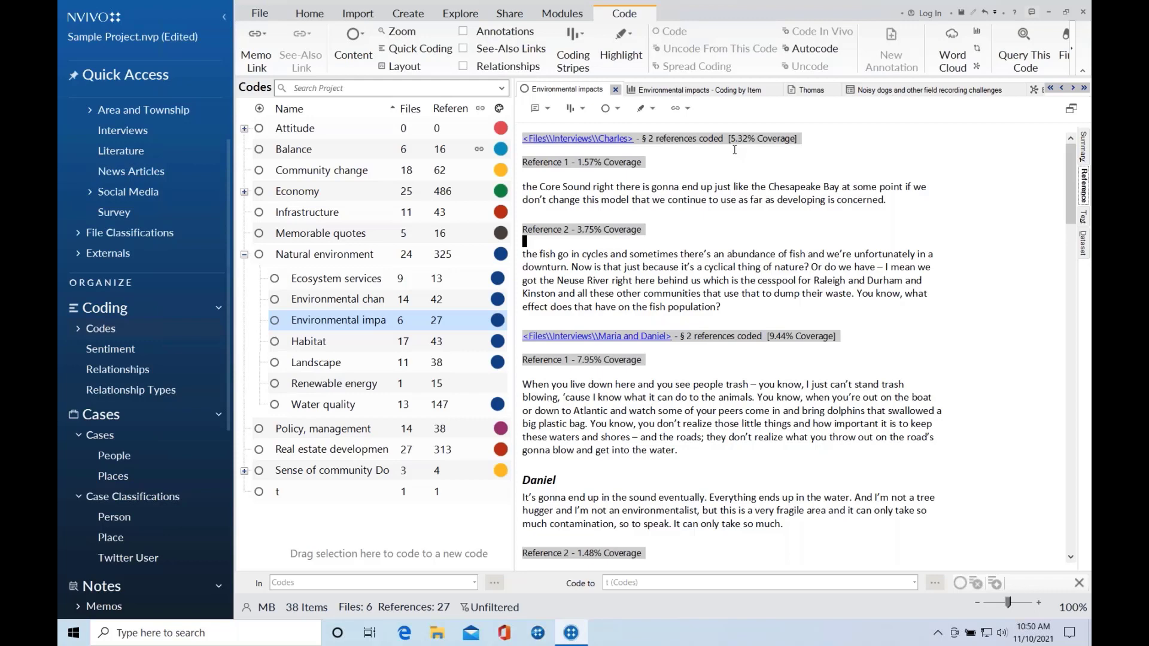
Chart the coding of the Environmental impacts code by item and view the coverage details of the tallest column.
right_click(367, 323)
mouse_move(434, 558)
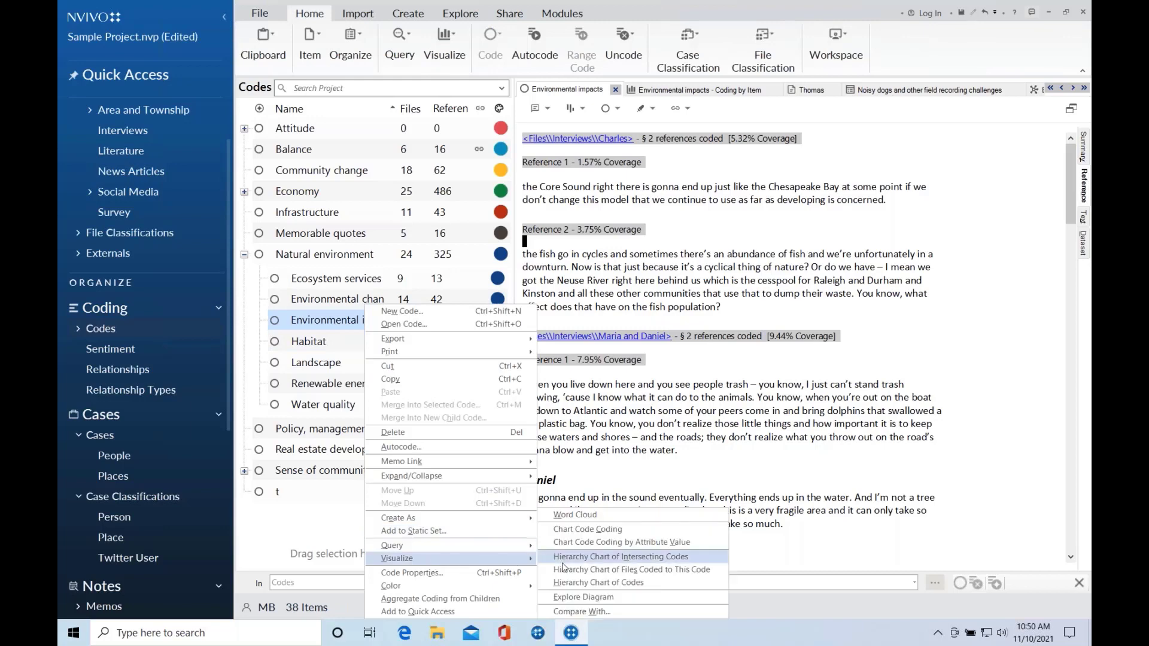
click(580, 530)
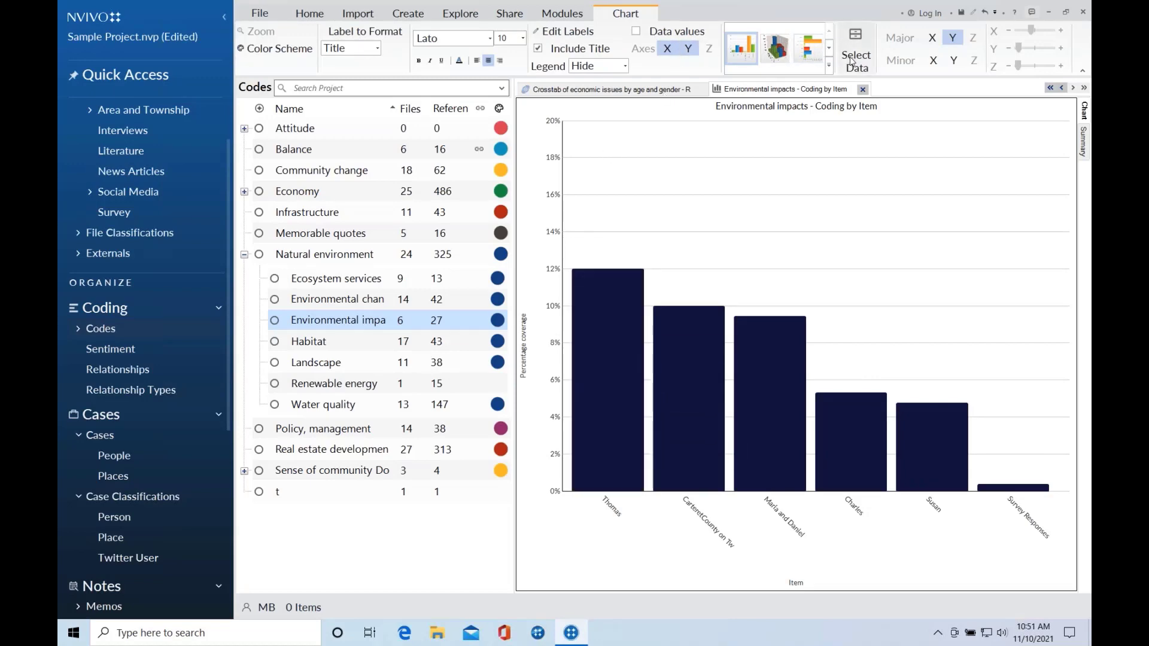
mouse_move(584, 298)
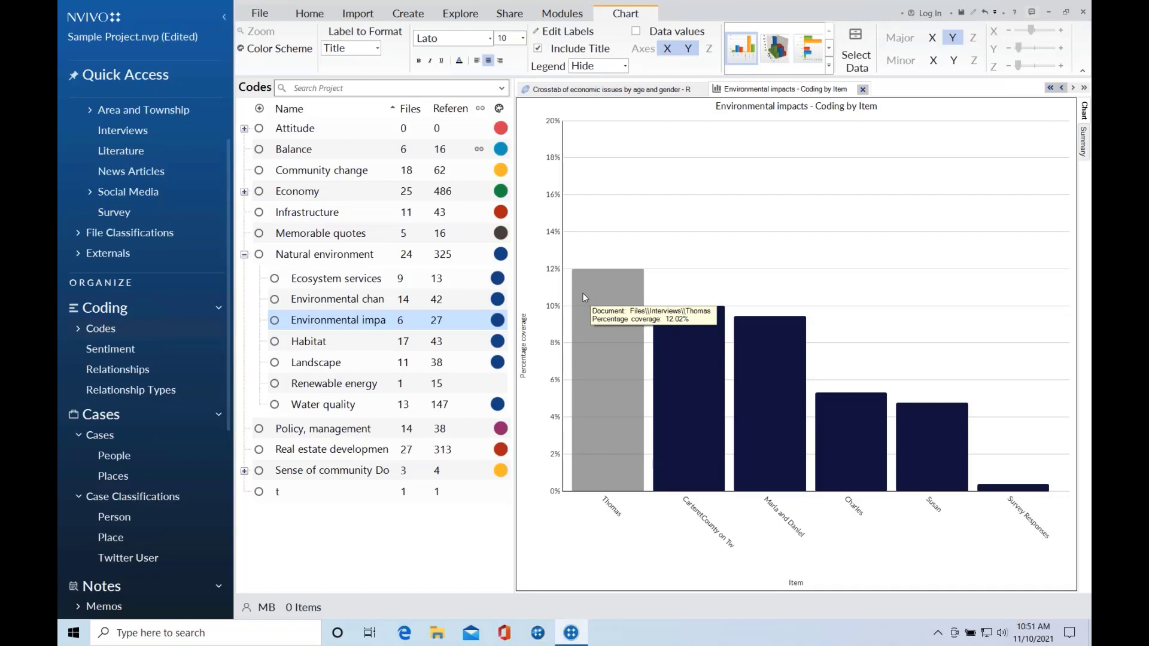
Review the chart's data options, including the available Y-axis measures, and close them without changes.
click(856, 41)
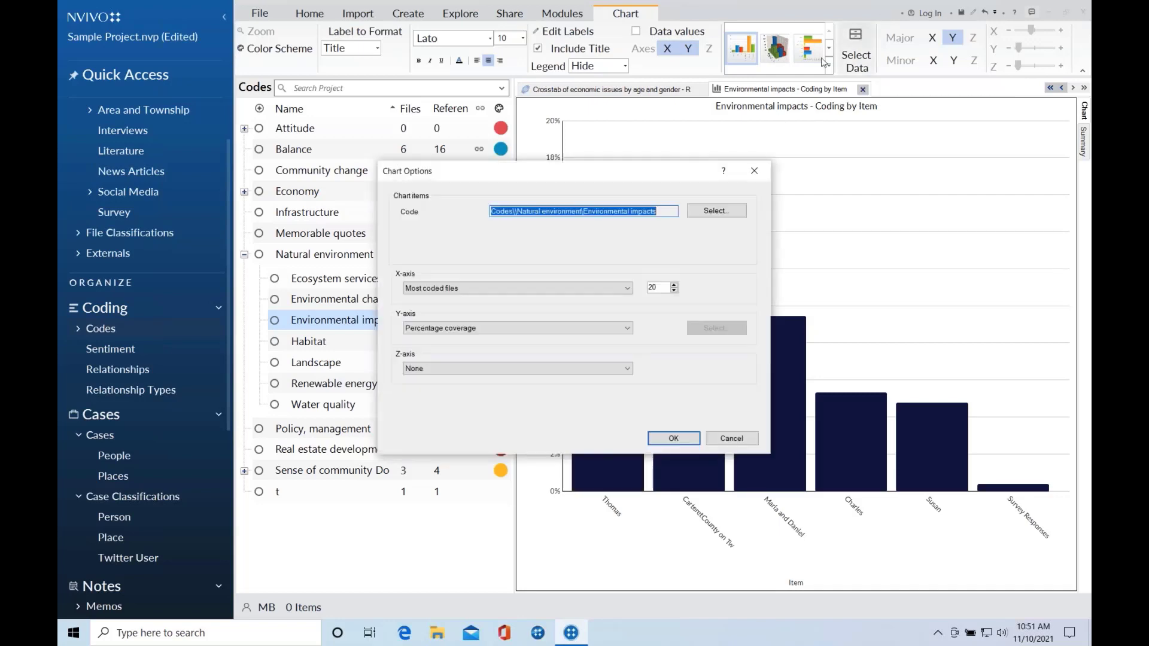
click(627, 328)
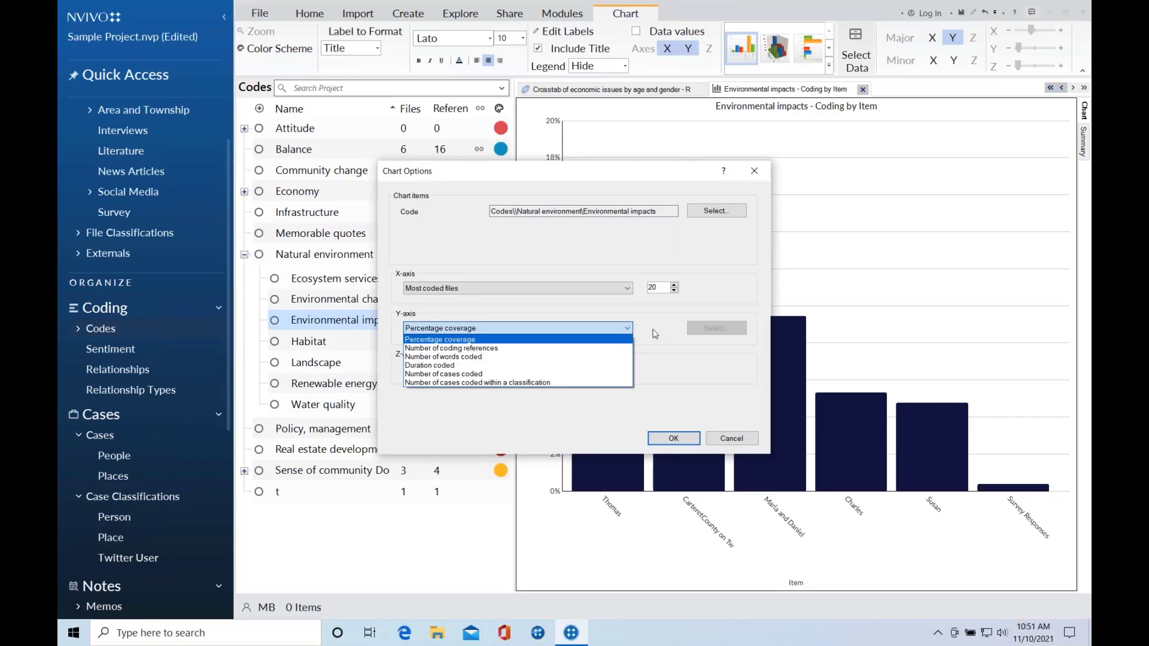
click(655, 333)
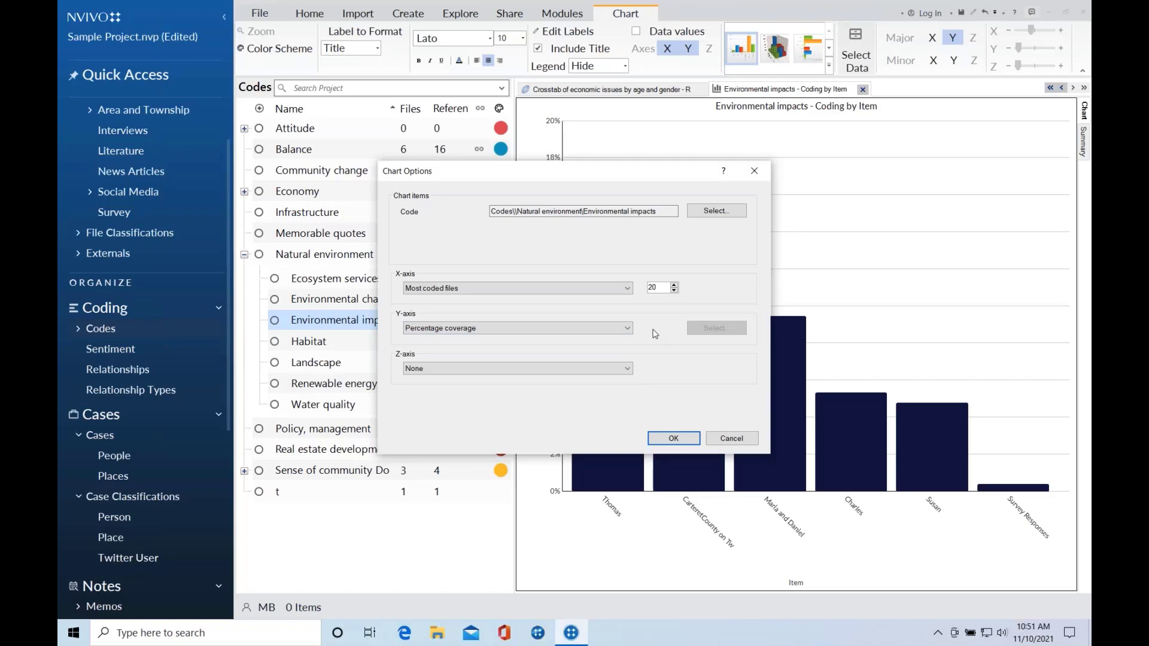
click(756, 170)
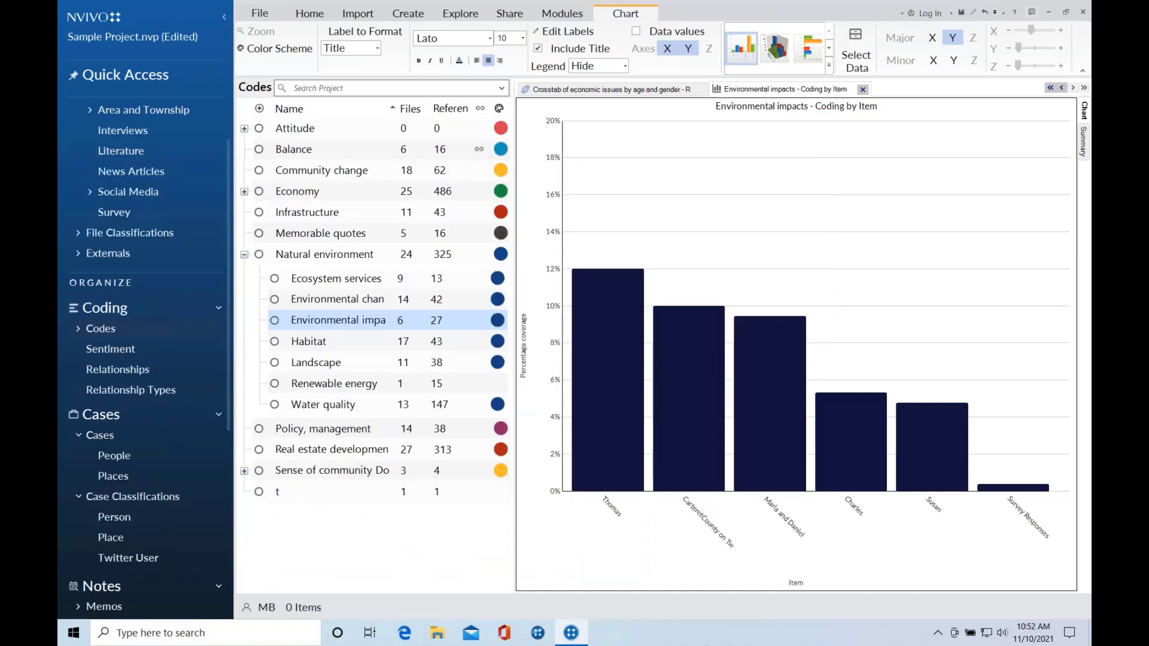
Switch to the NVivo Transcription page in Google Chrome, enlarge the browser window and move it higher on the desktop.
mouse_move(707, 645)
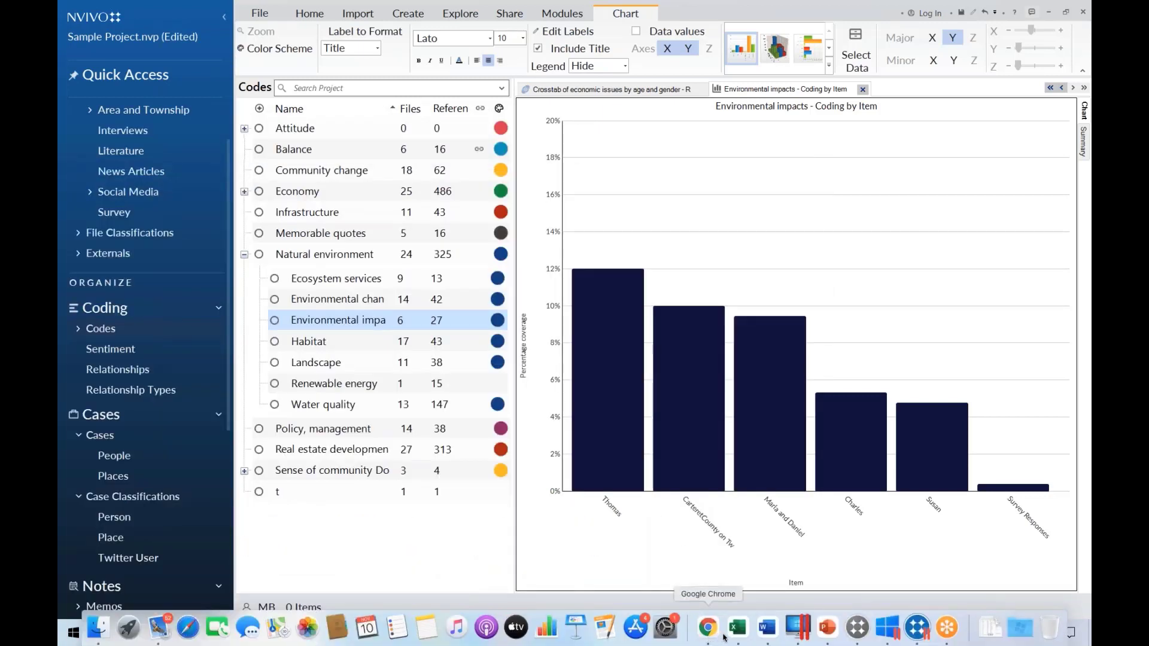
click(709, 640)
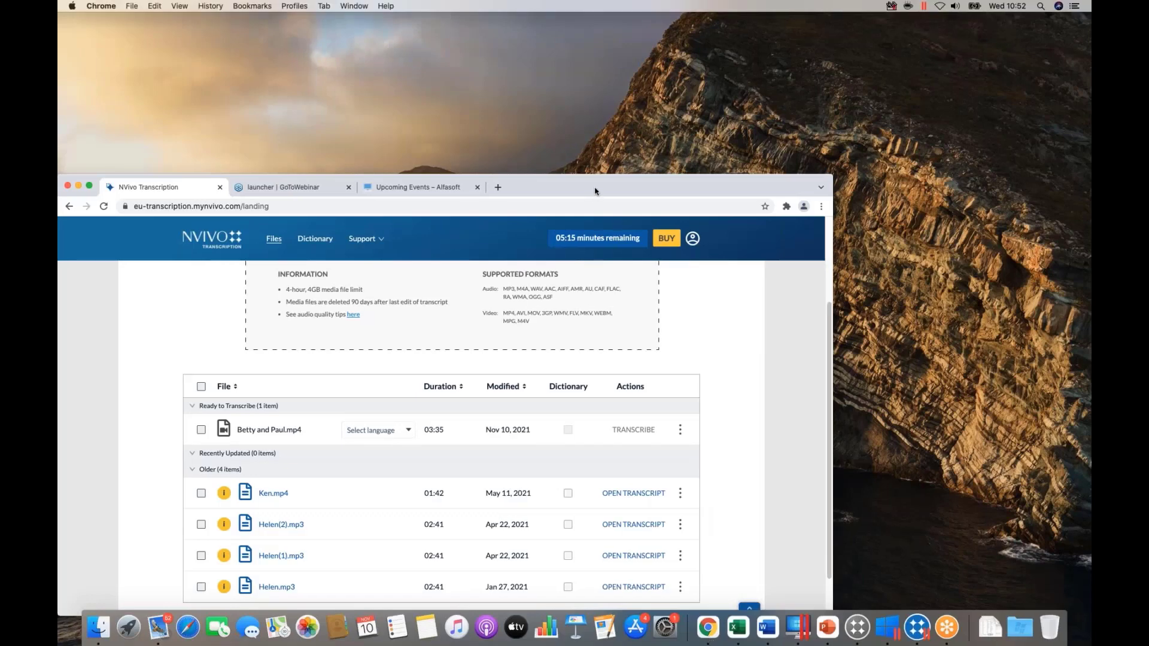
drag(595, 186, 661, 98)
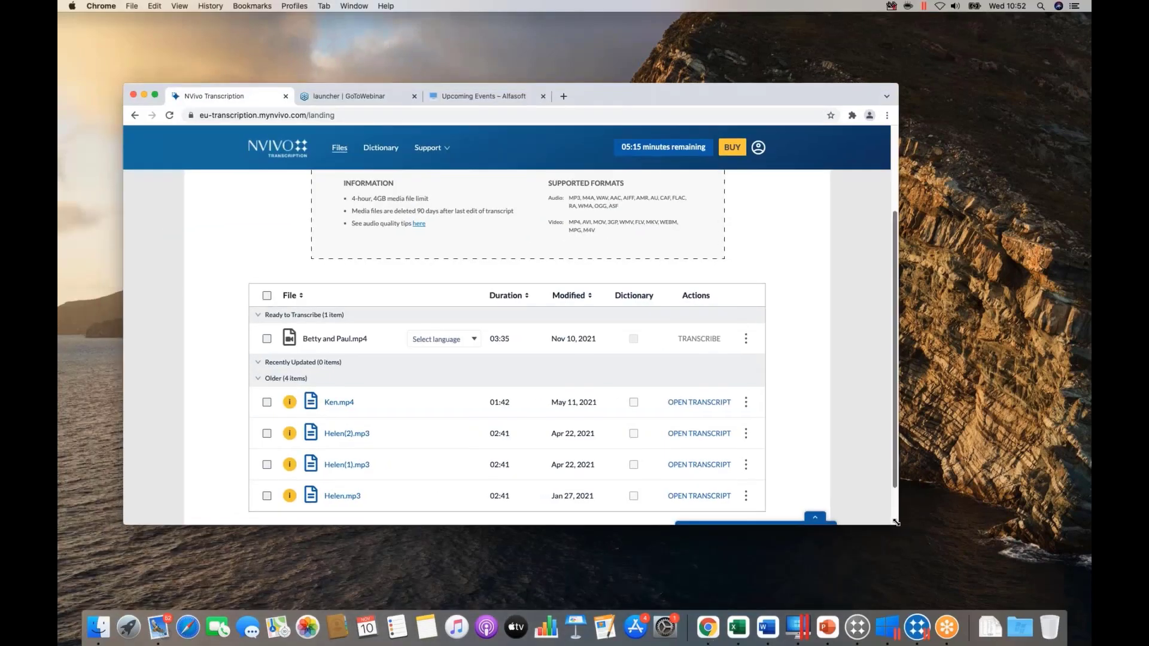
drag(899, 525, 1044, 580)
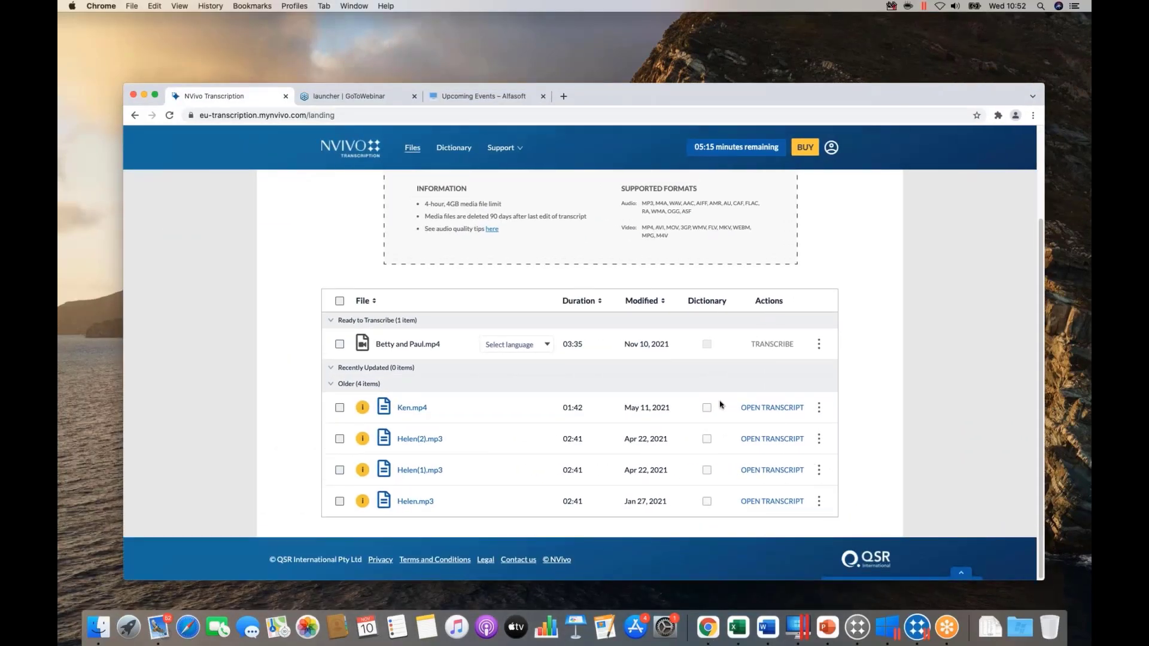
scroll(721, 405, up, 3)
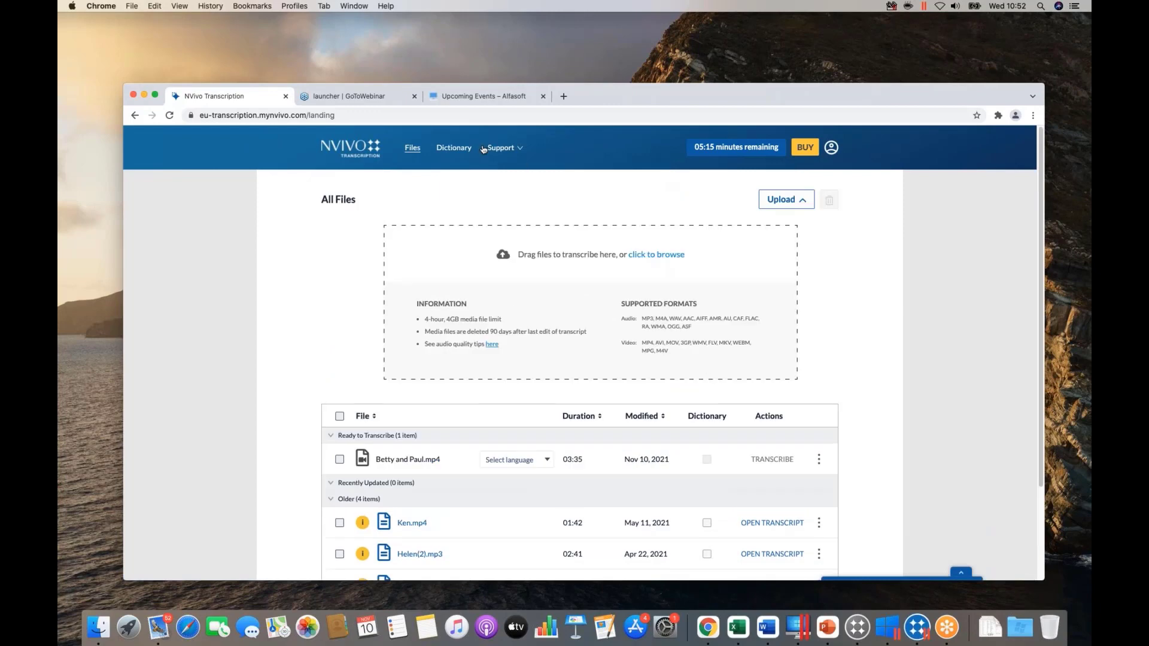
drag(588, 85, 586, 24)
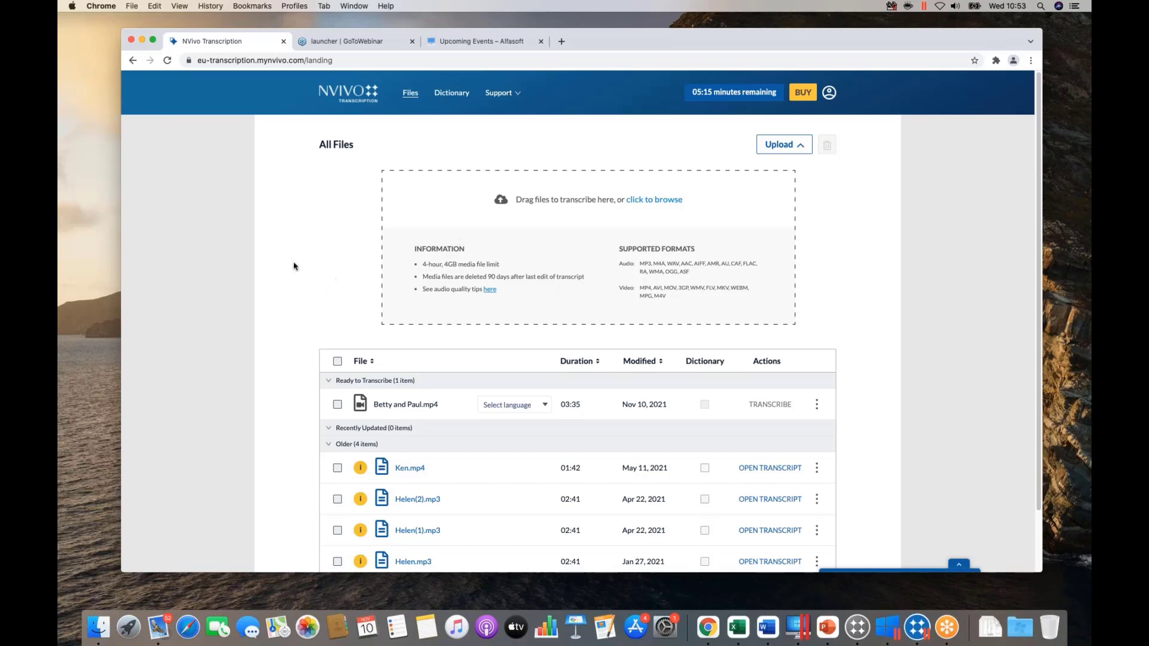
Set the language of "Betty and Paul.mp4" to English and start its transcription.
scroll(293, 275, down, 3)
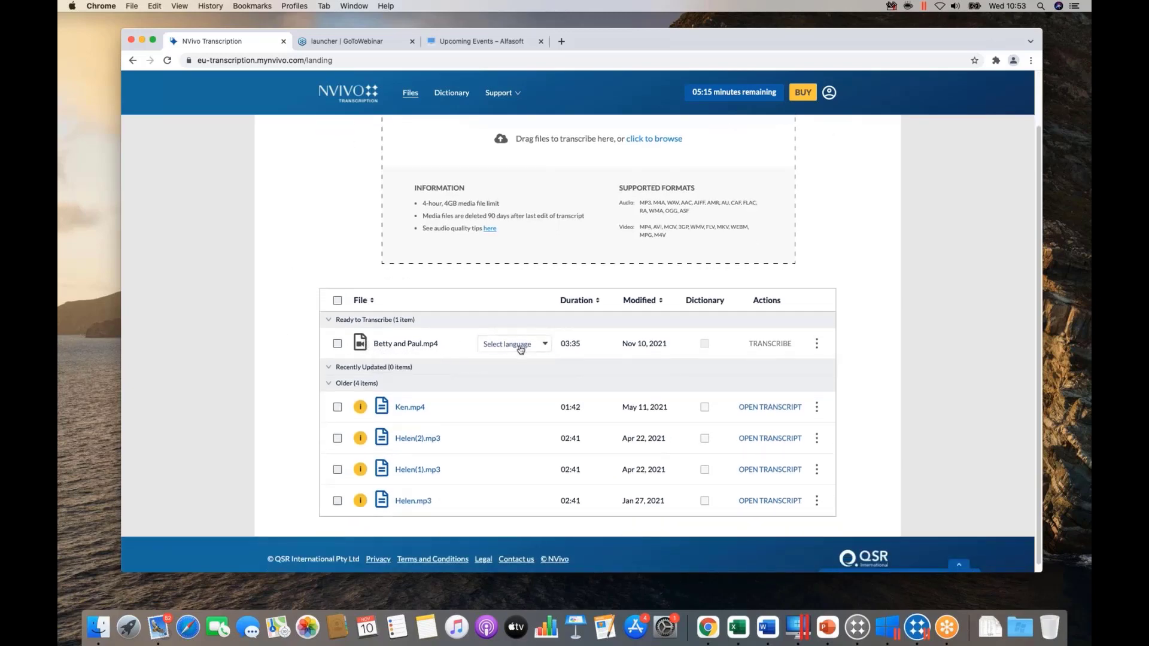
click(545, 345)
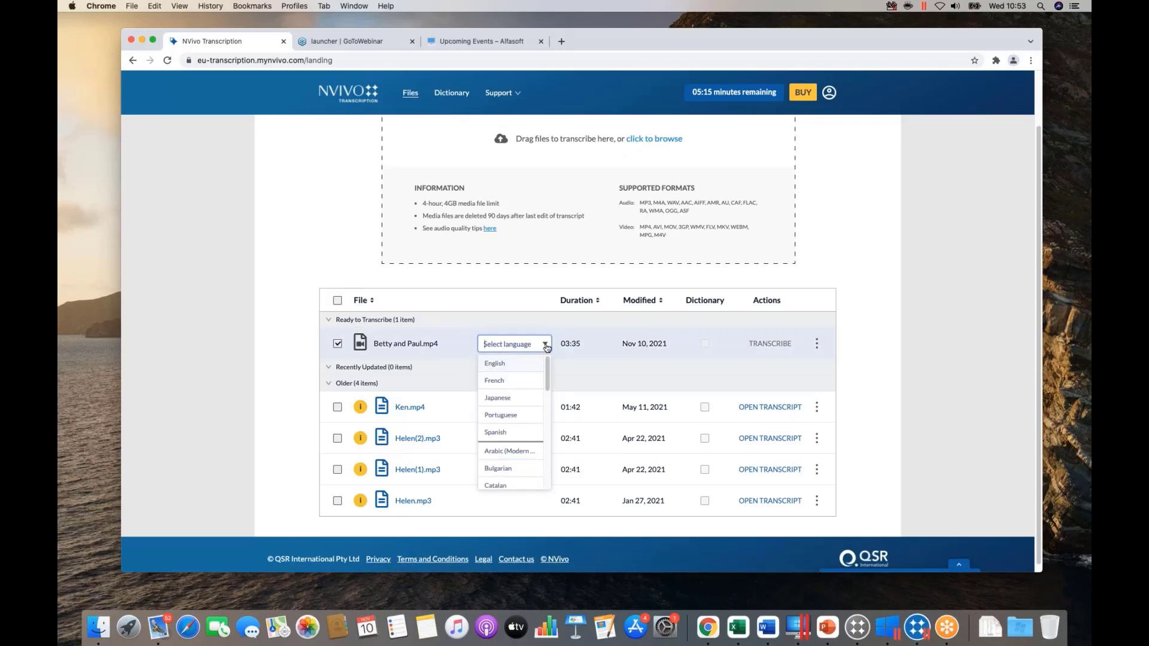
click(496, 364)
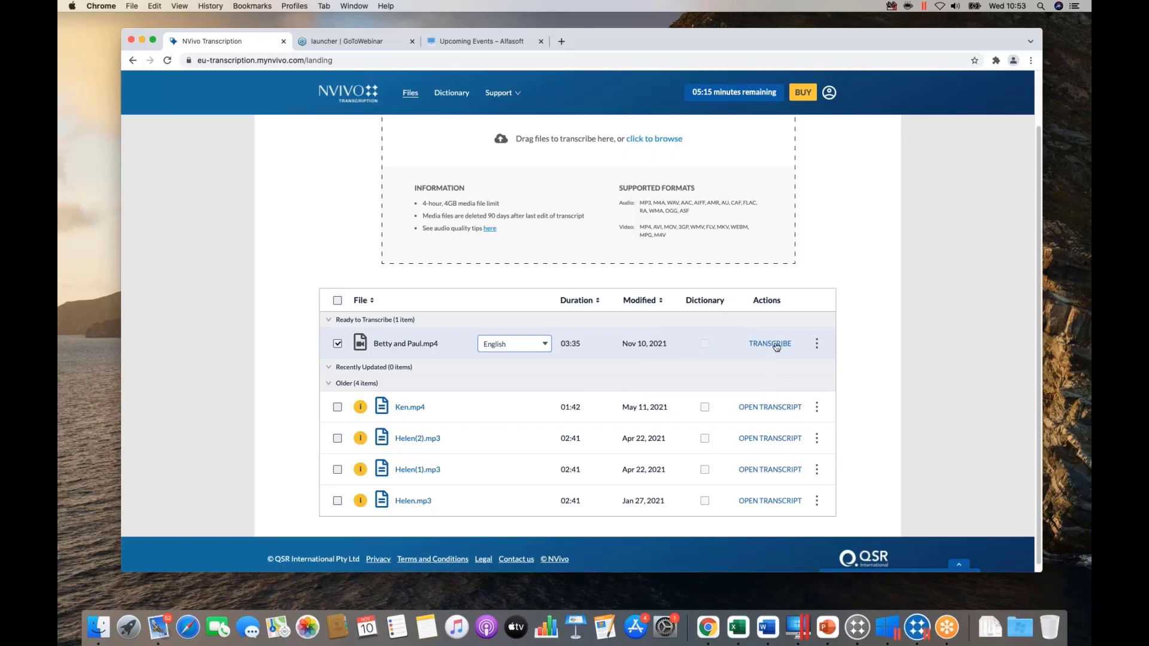
click(775, 344)
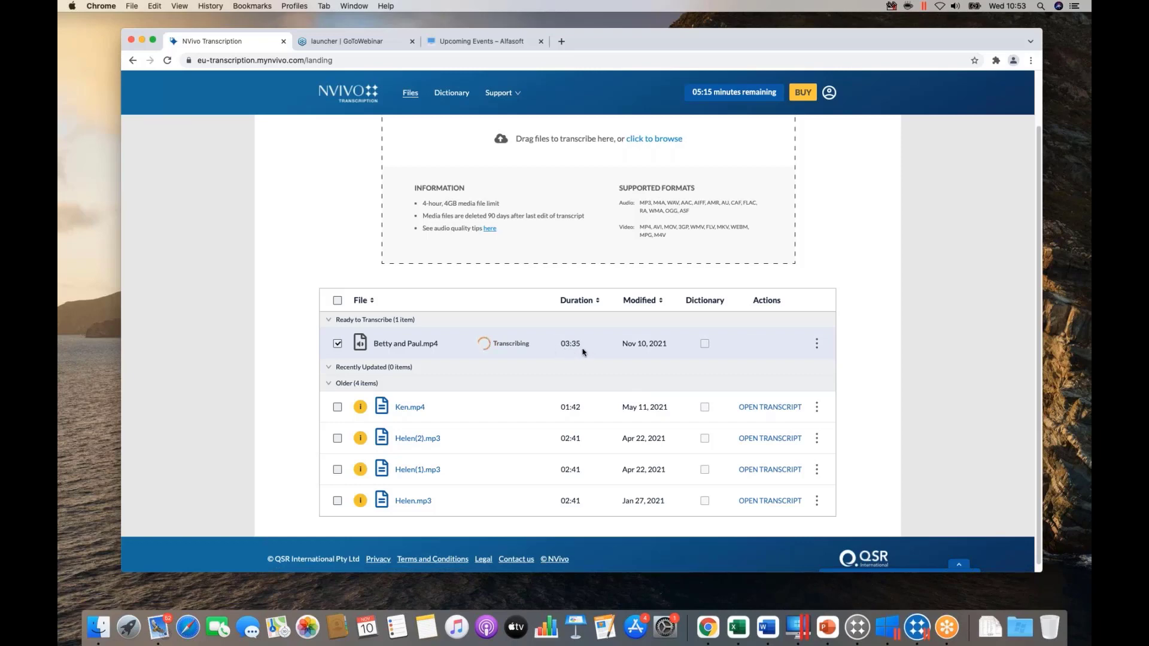
View the transcription Dictionary page and return to the list of uploaded files.
click(446, 96)
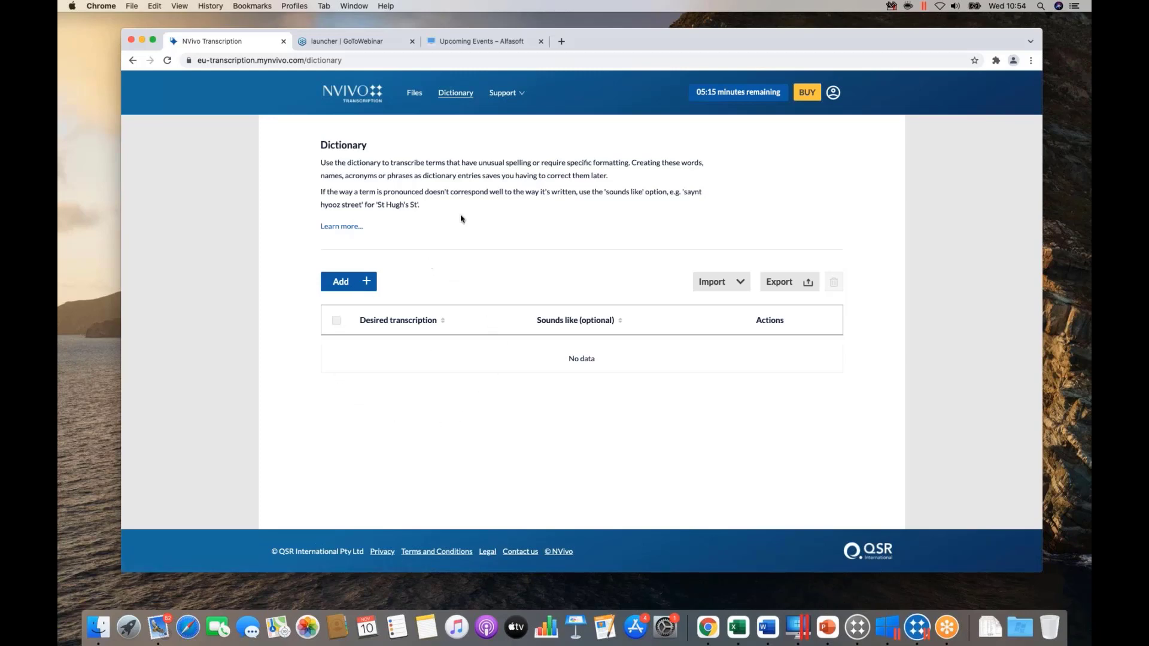
click(415, 94)
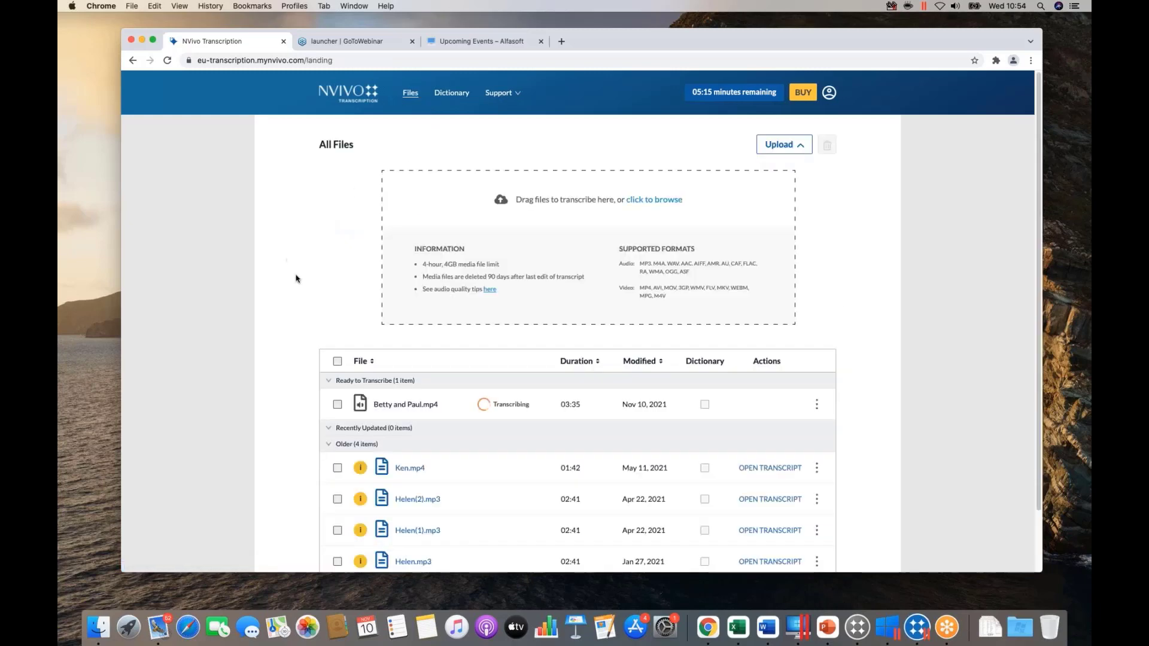
scroll(300, 276, down, 3)
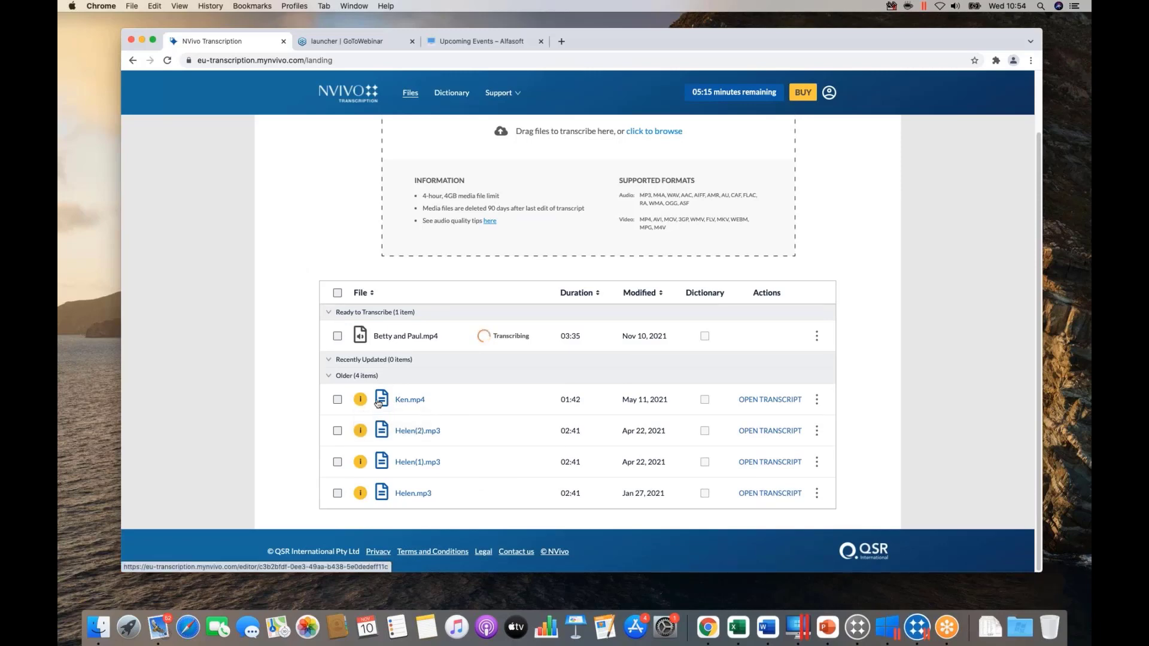
Open the transcript of "Ken.mp4" and list its export formats.
click(768, 401)
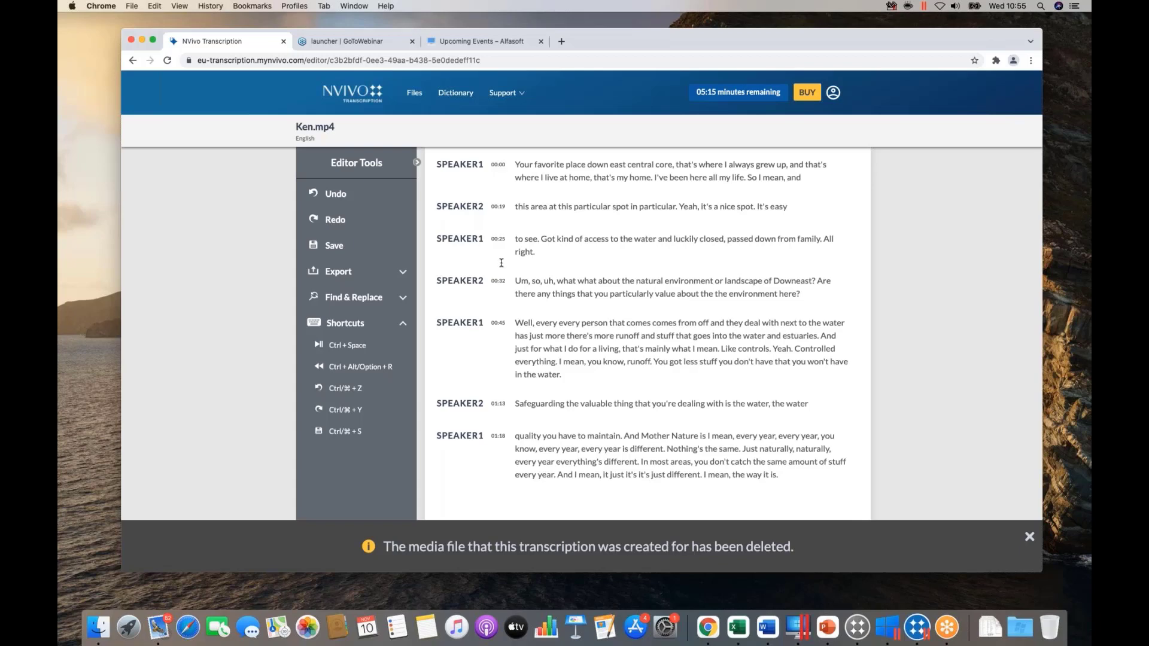
mouse_move(469, 168)
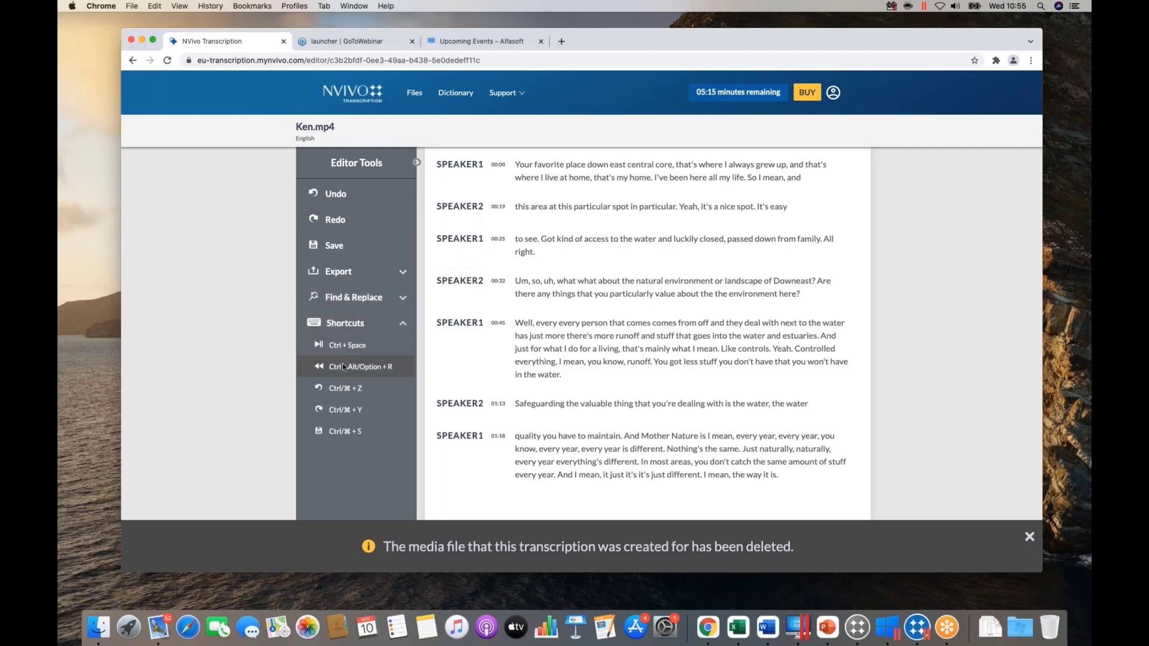
click(390, 278)
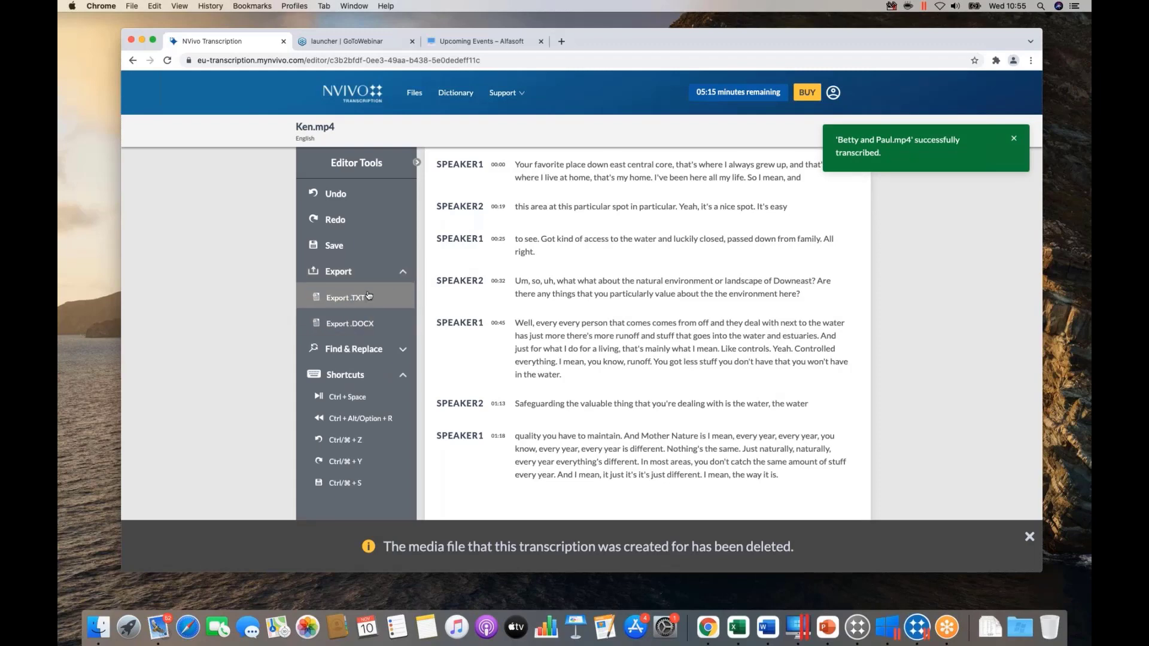
Open the transcript of "Betty and Paul.mp4" and play about the first 11 seconds, checking the available playback speeds.
click(413, 95)
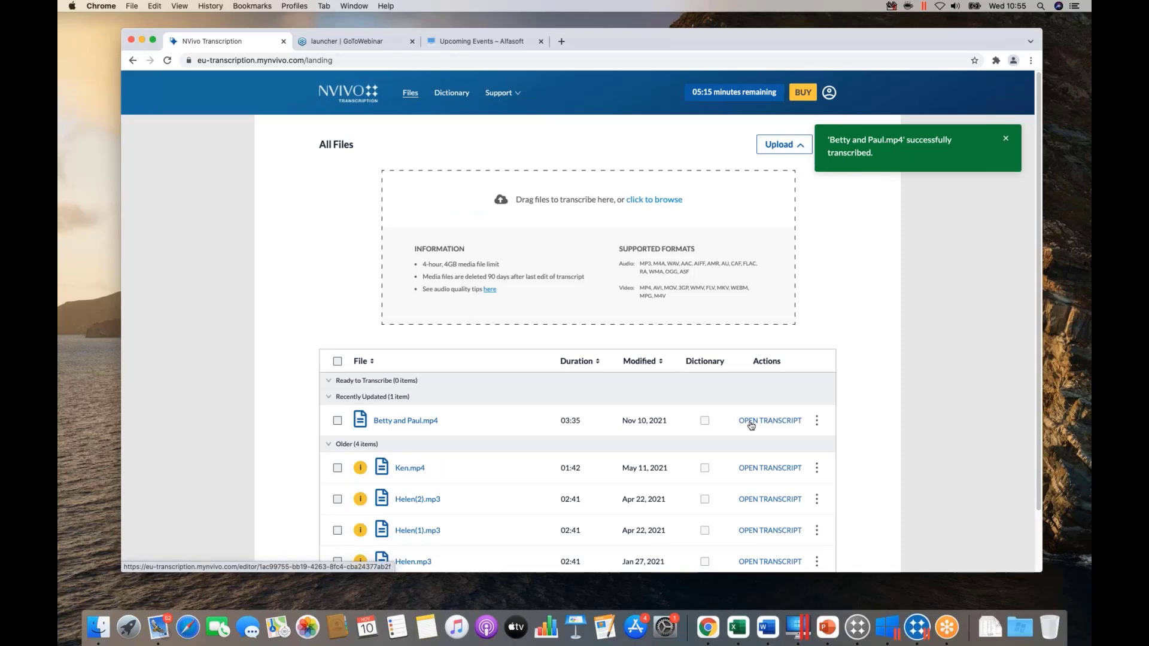
click(751, 423)
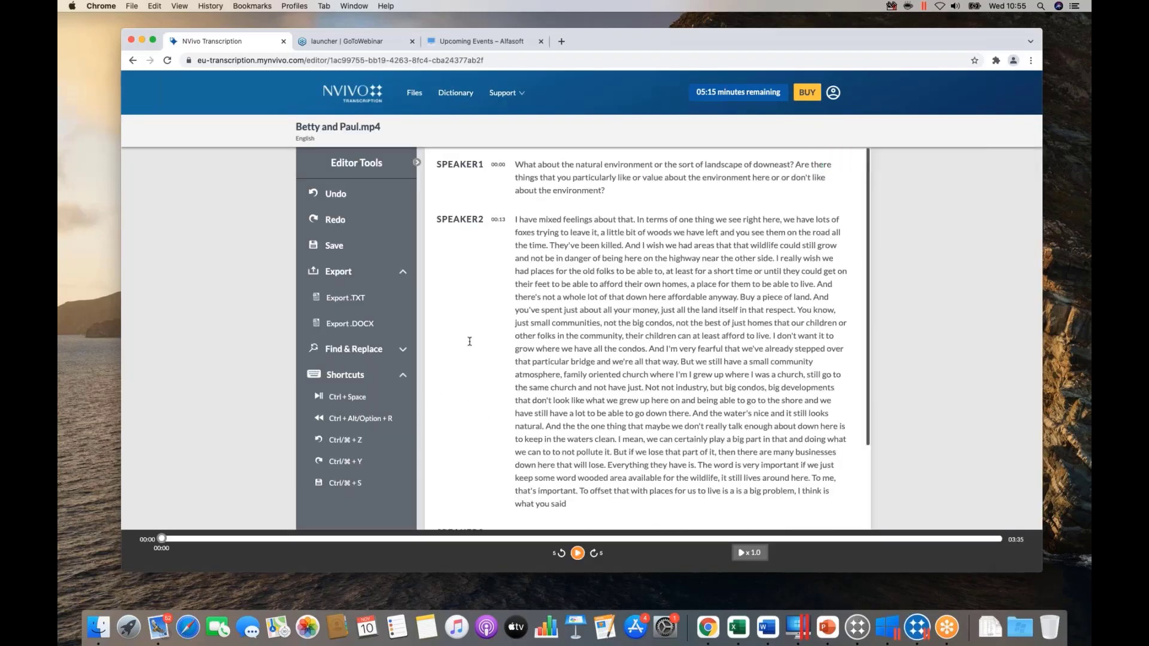
click(570, 555)
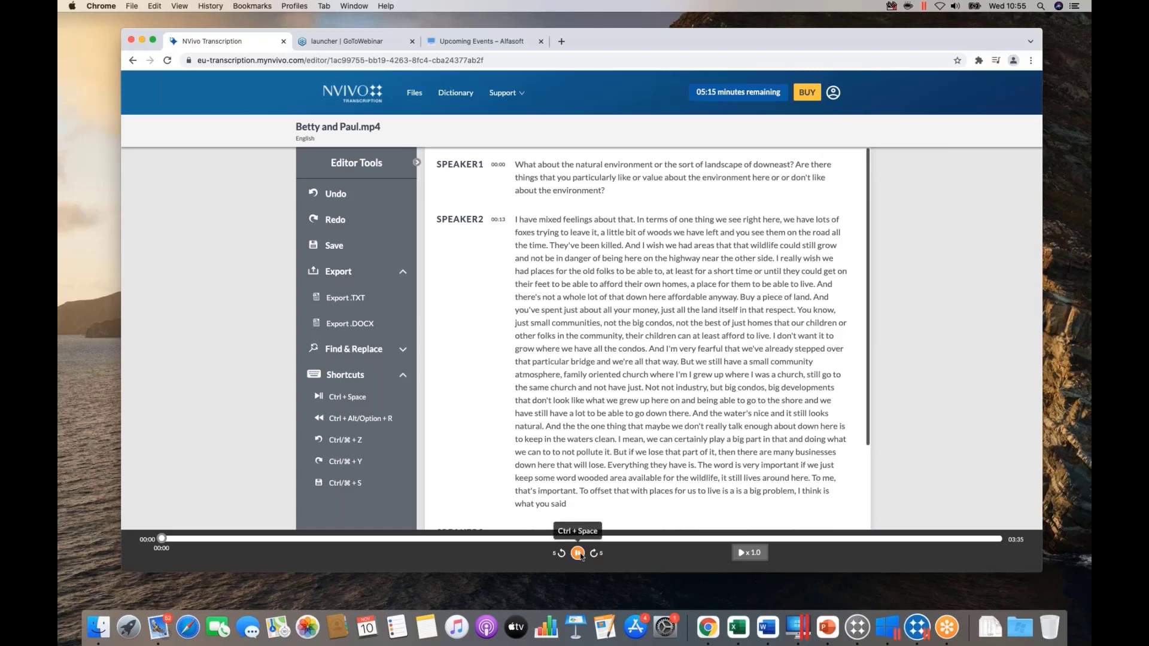
click(743, 555)
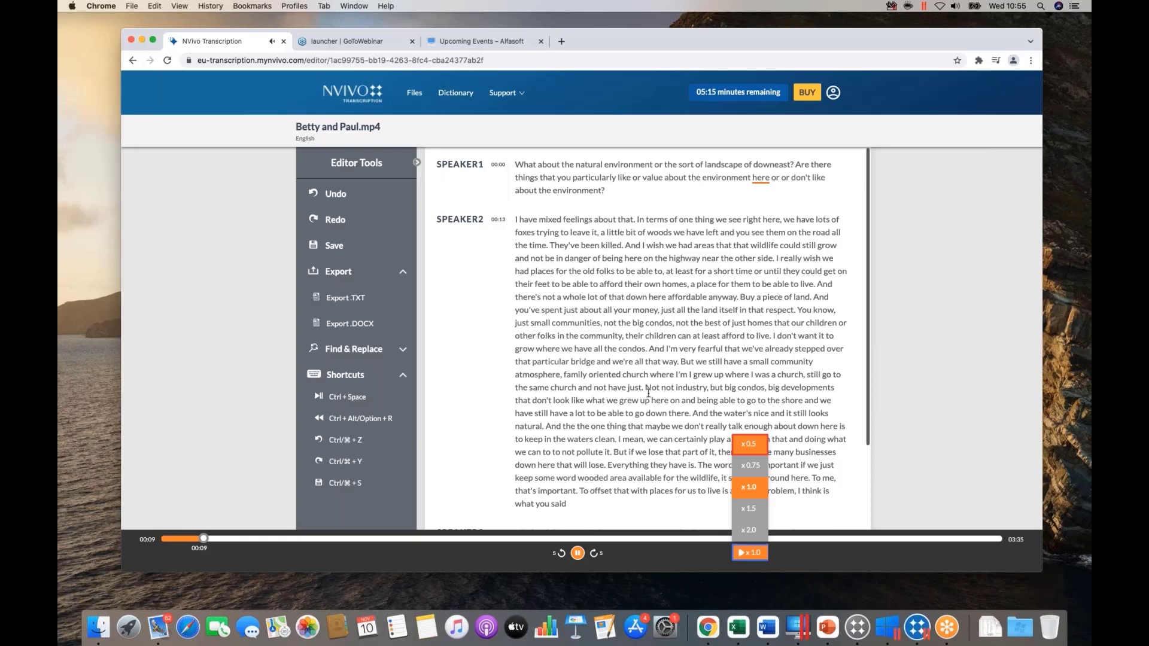
click(573, 557)
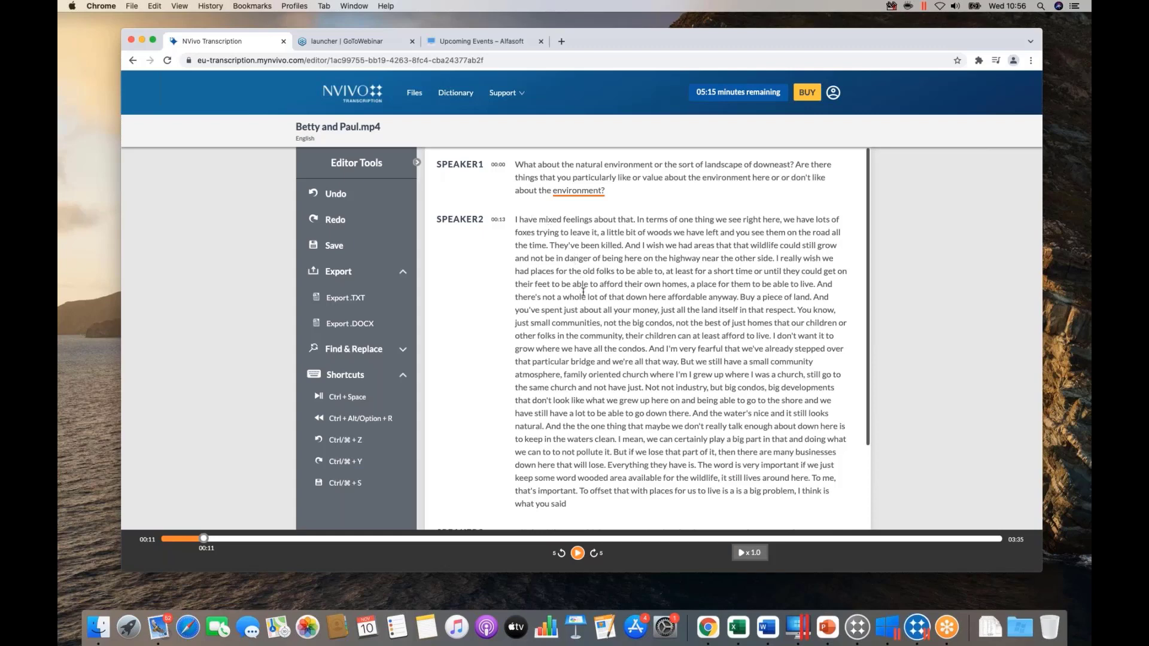
scroll(584, 292, down, 2)
scroll(585, 293, up, 2)
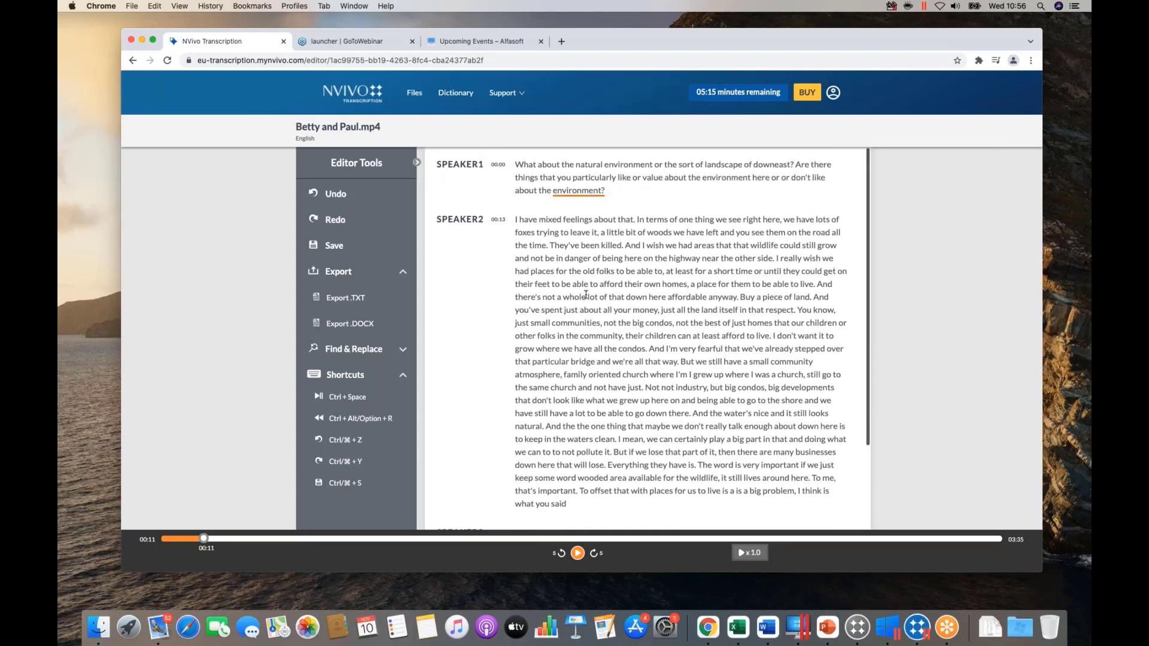